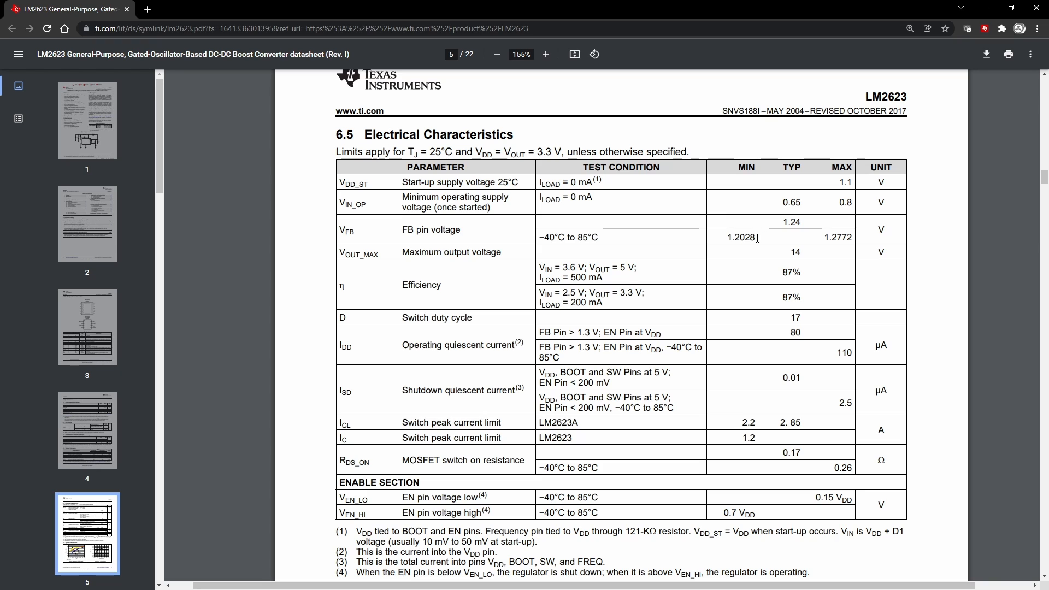
- Examine the LM2623 electrical characteristics table and the typical characteristics graphs on datasheet pages 5 and 6
scroll(757, 237, down, 4)
scroll(729, 293, down, 5)
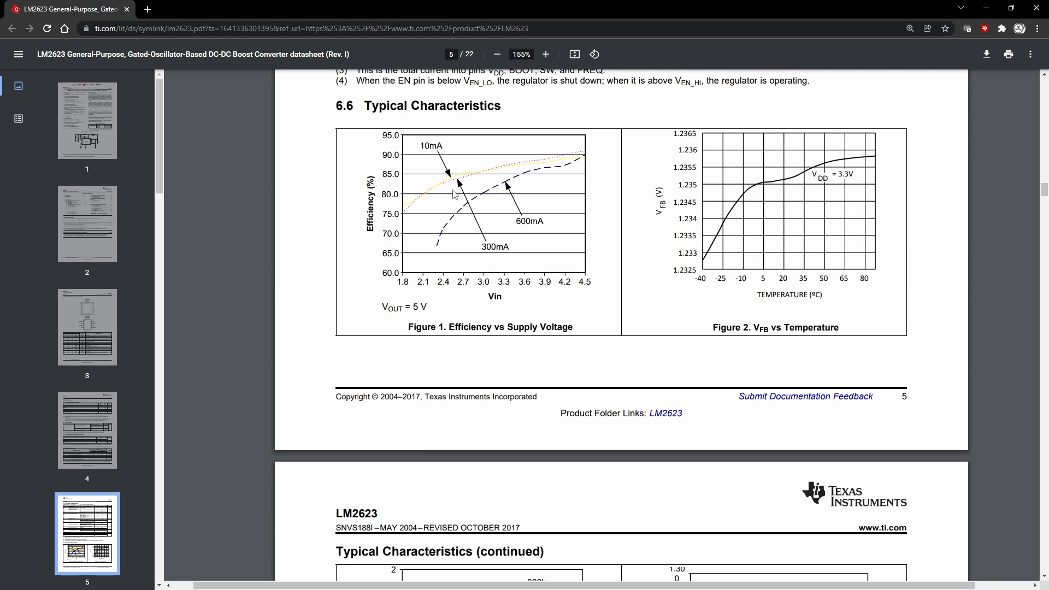
scroll(656, 272, down, 7)
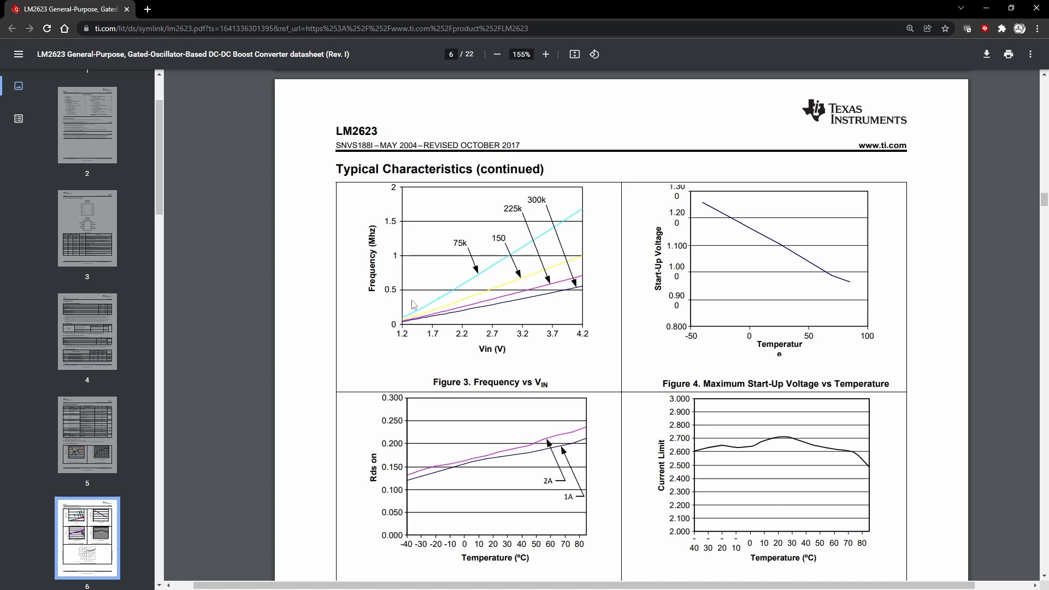
scroll(375, 356, down, 3)
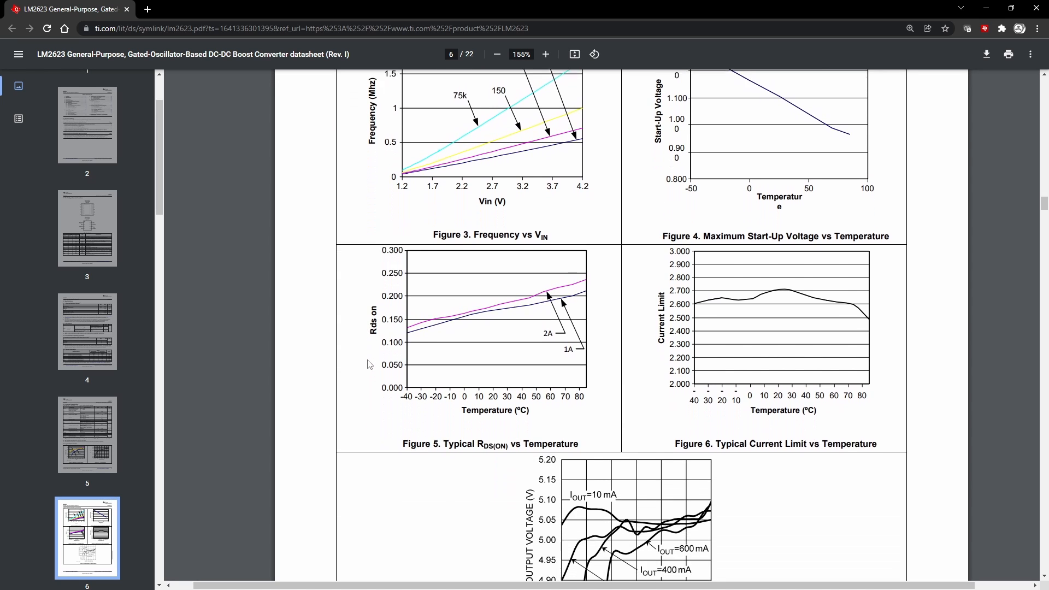
scroll(370, 364, down, 3)
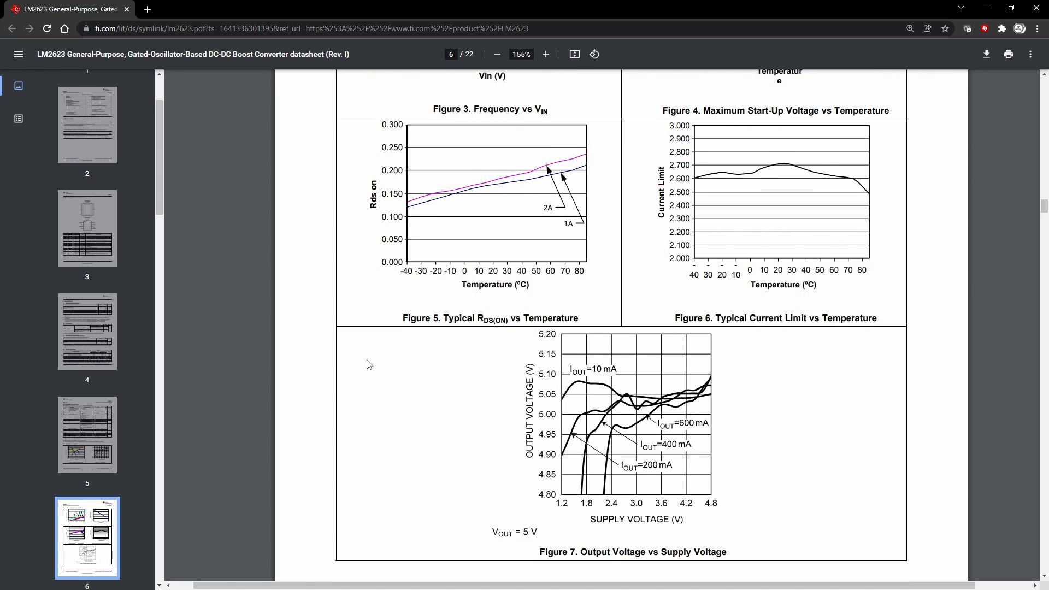
scroll(438, 492, down, 7)
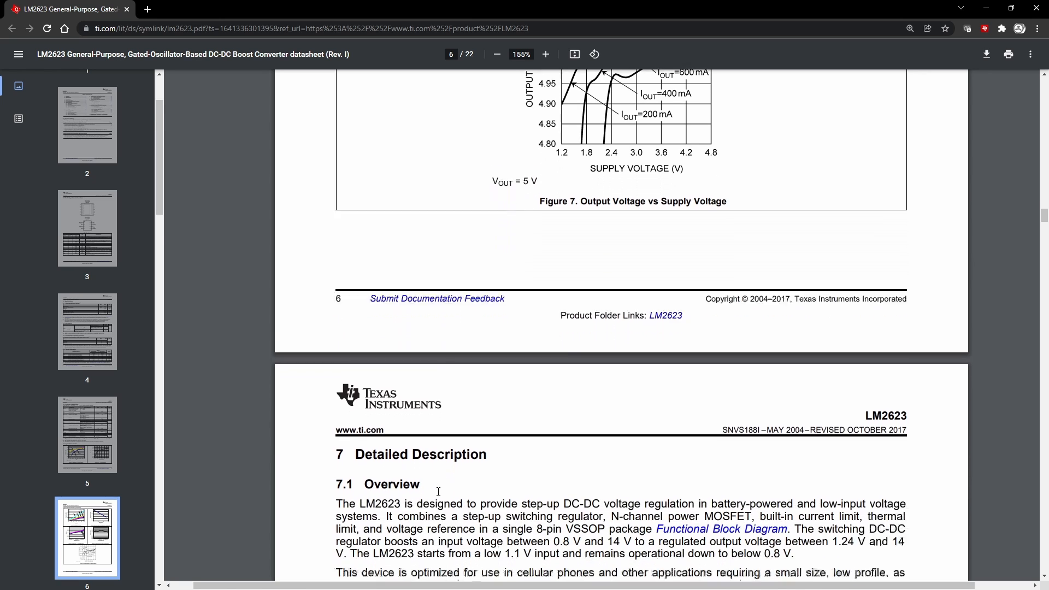
- Review the functional block diagram, feature description and device functional modes on datasheet pages 7 to 9
scroll(438, 492, down, 9)
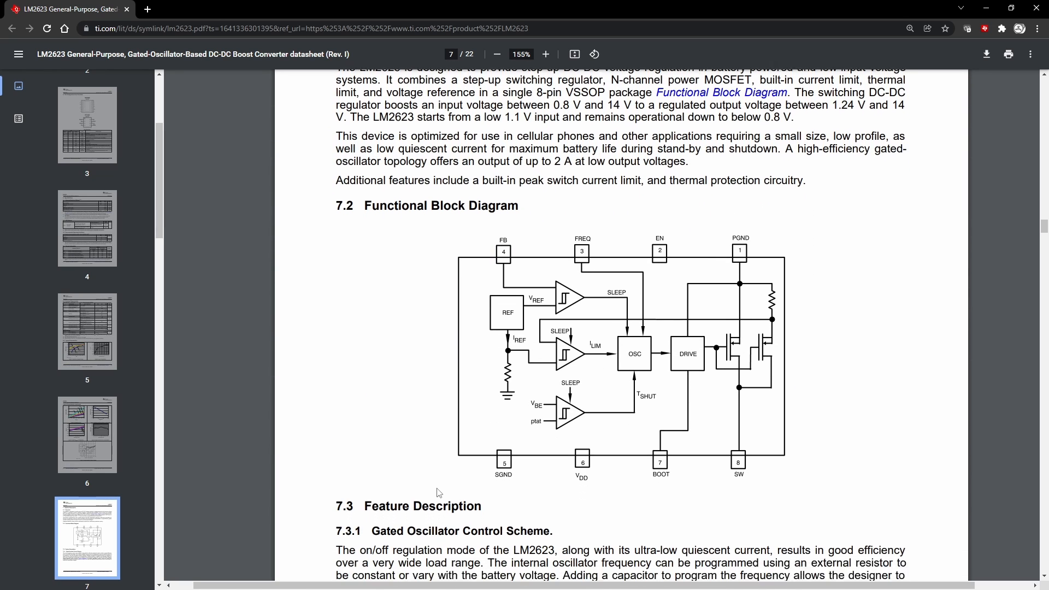
scroll(438, 492, down, 1)
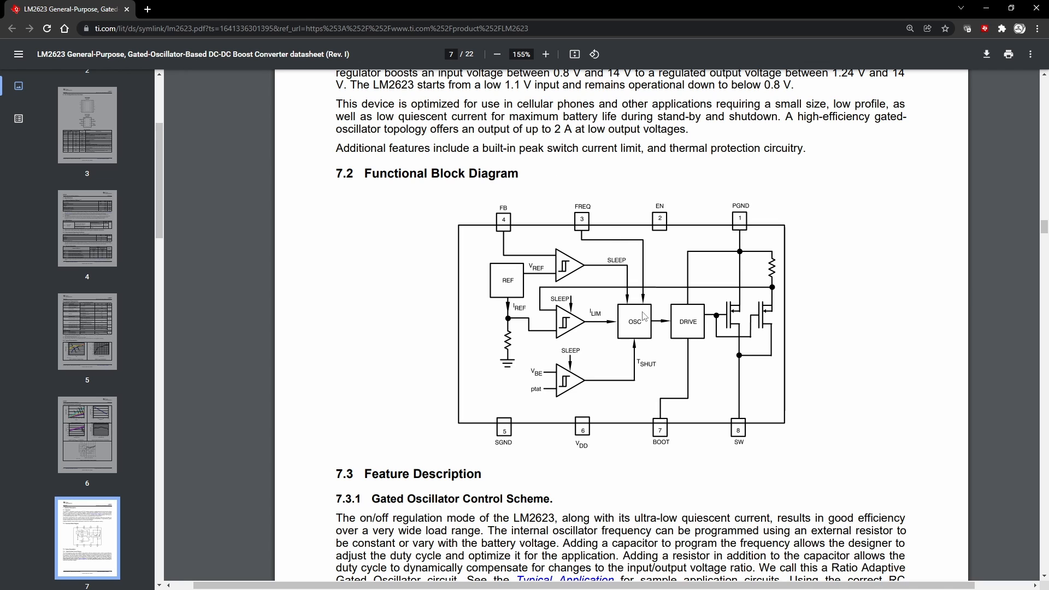
scroll(655, 334, down, 10)
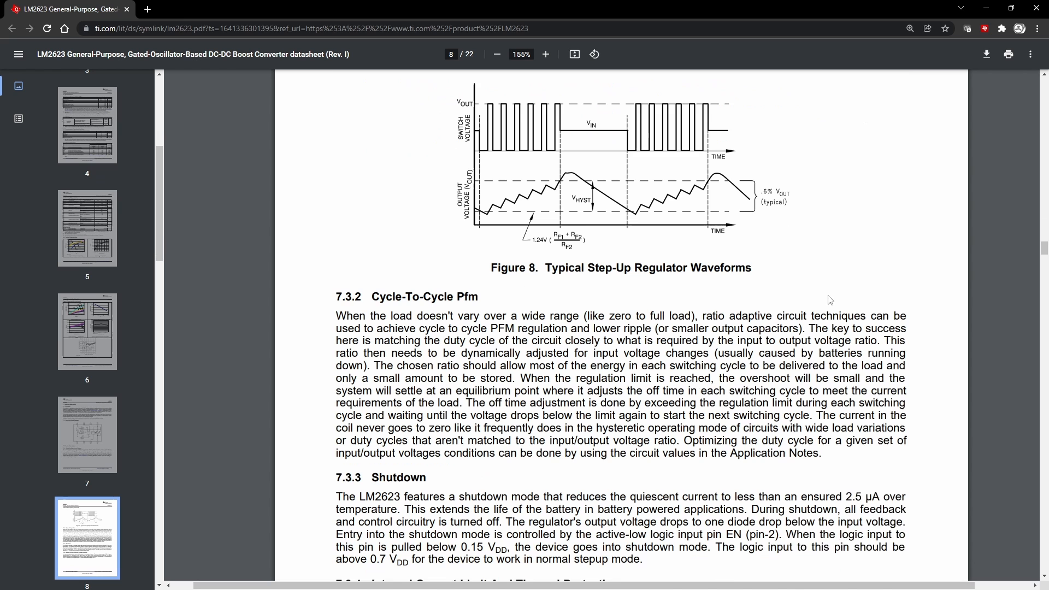
scroll(840, 315, down, 2)
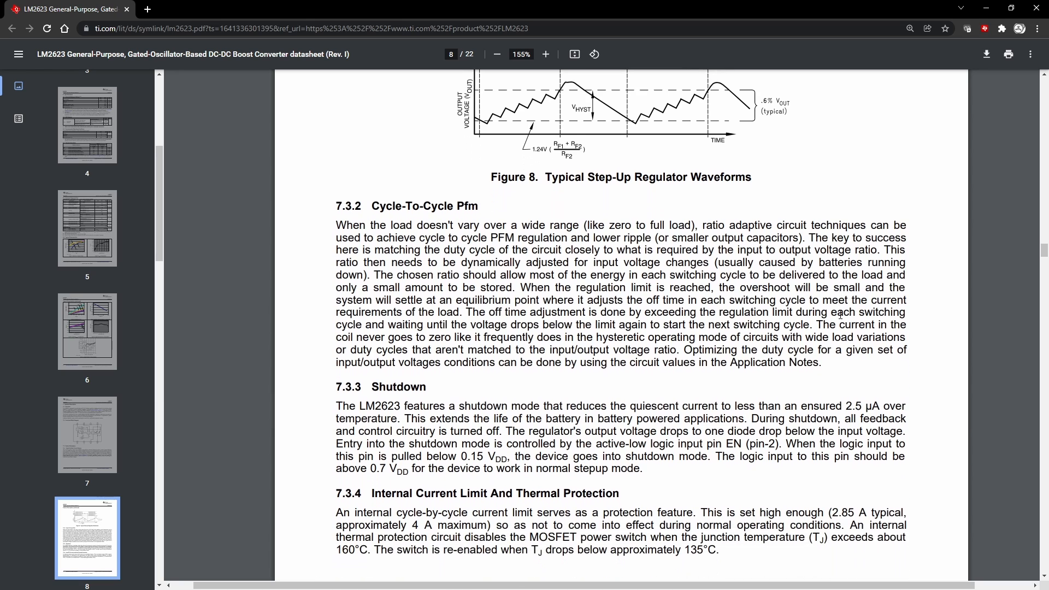
scroll(840, 314, down, 4)
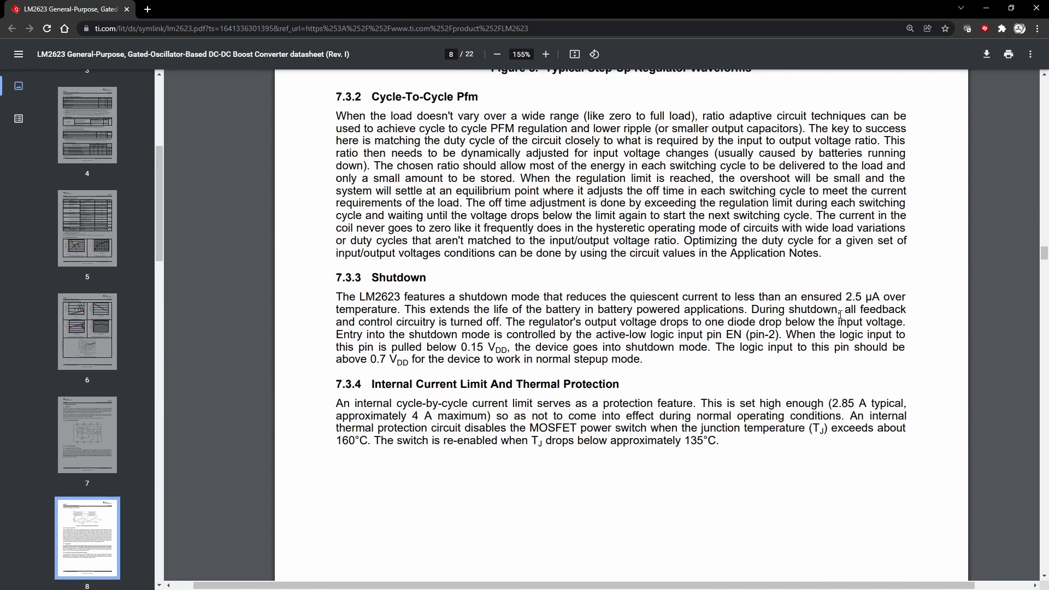
scroll(840, 314, down, 6)
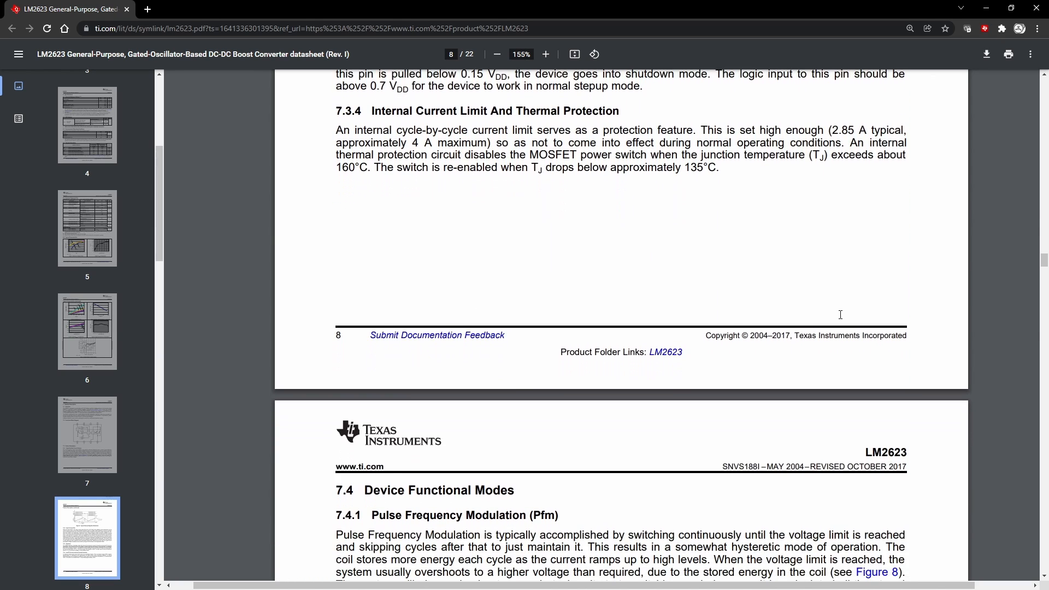
scroll(841, 315, down, 2)
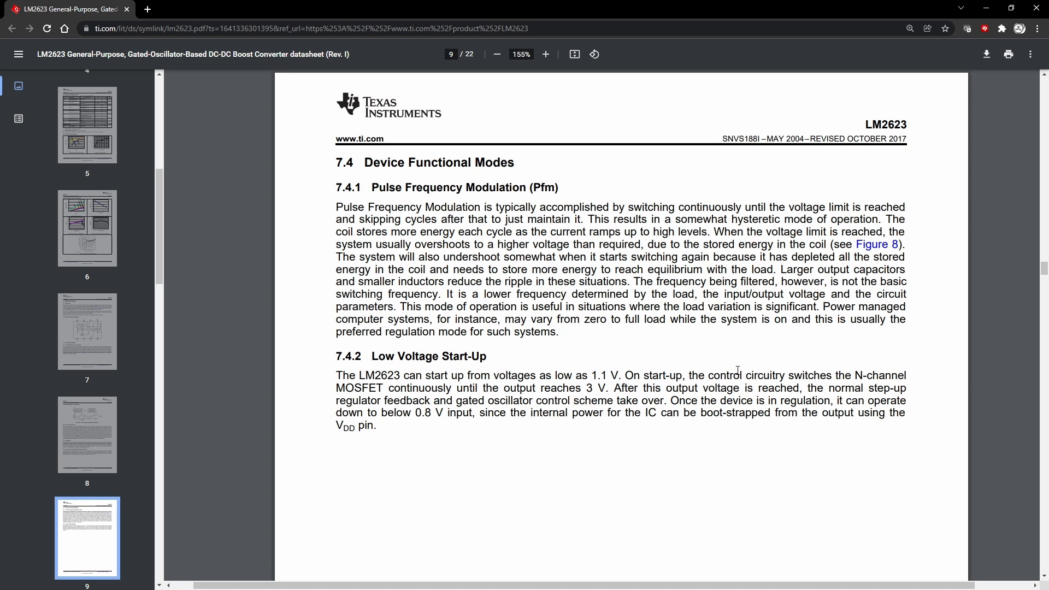
scroll(840, 316, down, 3)
scroll(747, 374, down, 11)
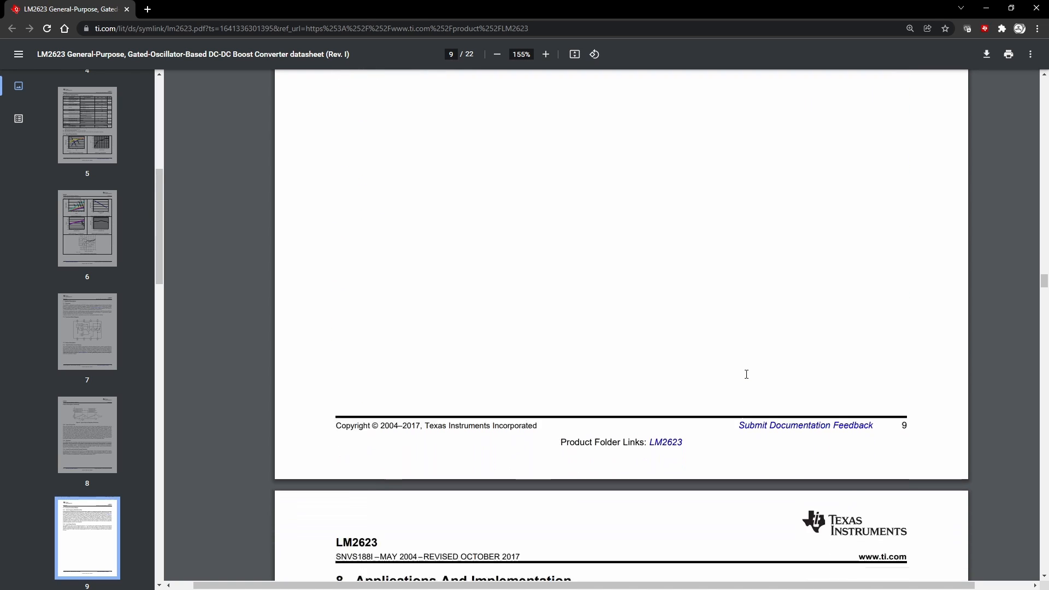
- Study the Figure 9 typical application circuit and section 8.2.2.2, temporarily highlighting the sentence on choosing the correct C3 capacitor
scroll(747, 375, down, 1)
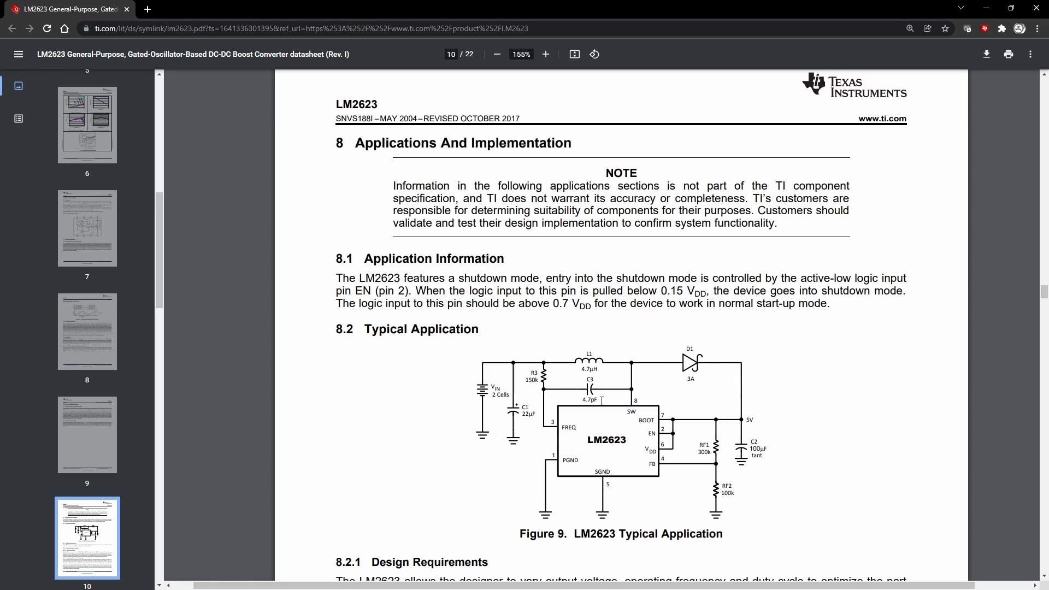
scroll(552, 412, down, 2)
scroll(553, 412, down, 4)
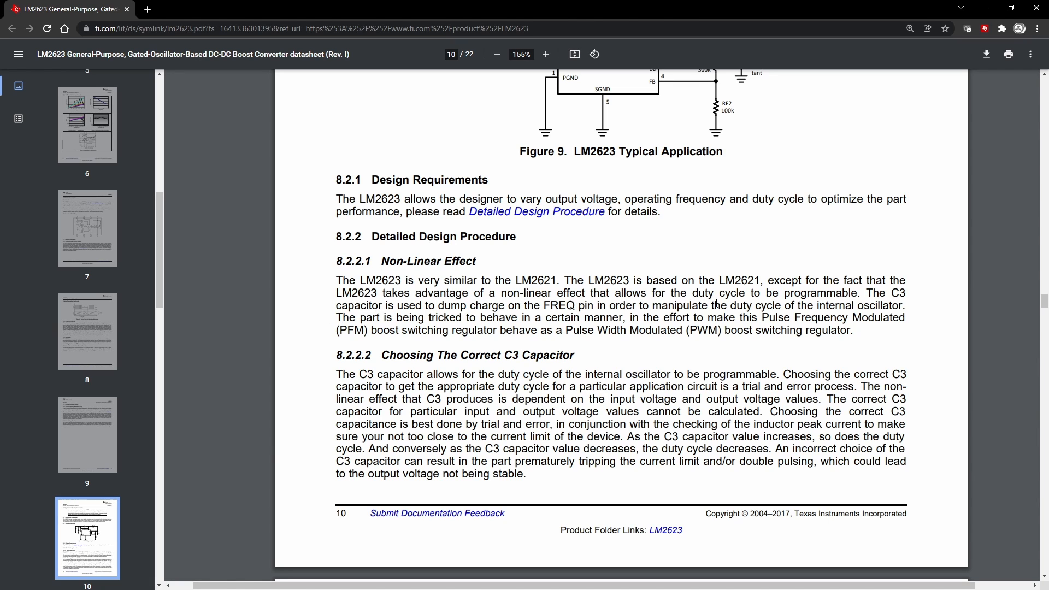
scroll(716, 304, up, 3)
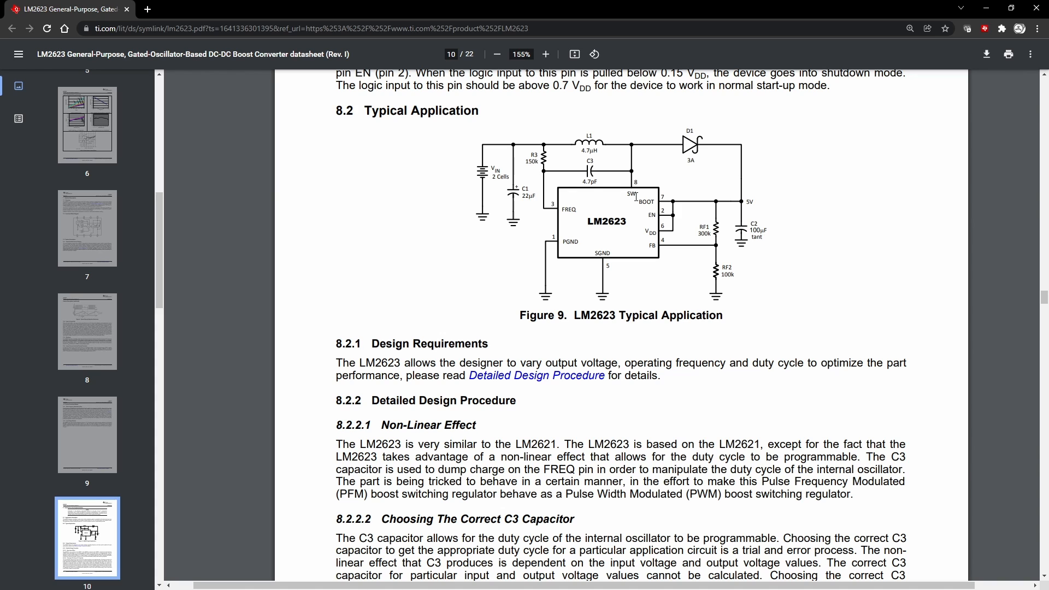
scroll(564, 326, down, 5)
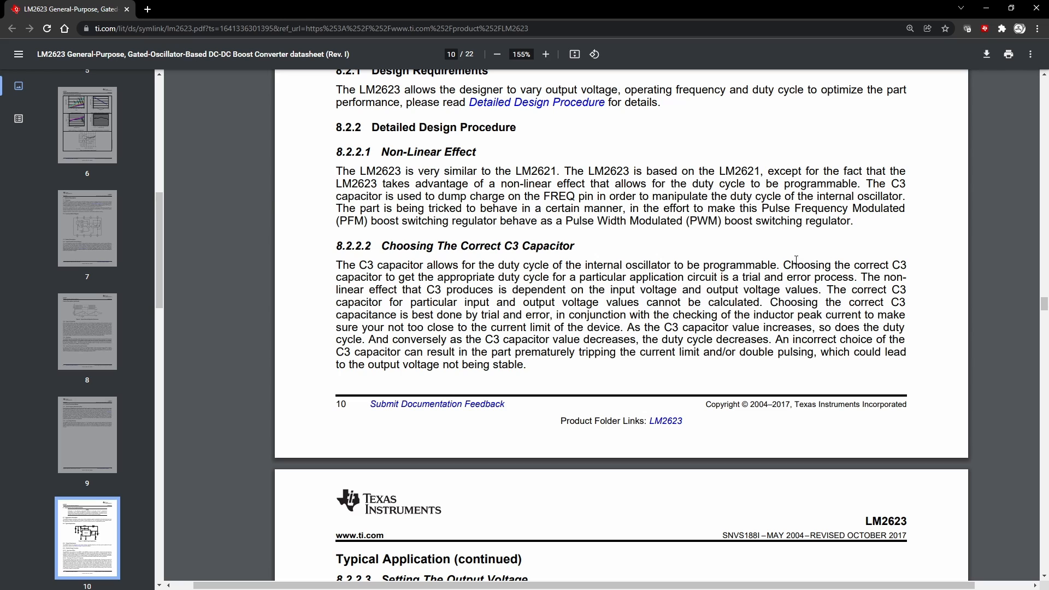
drag(784, 266, 856, 278)
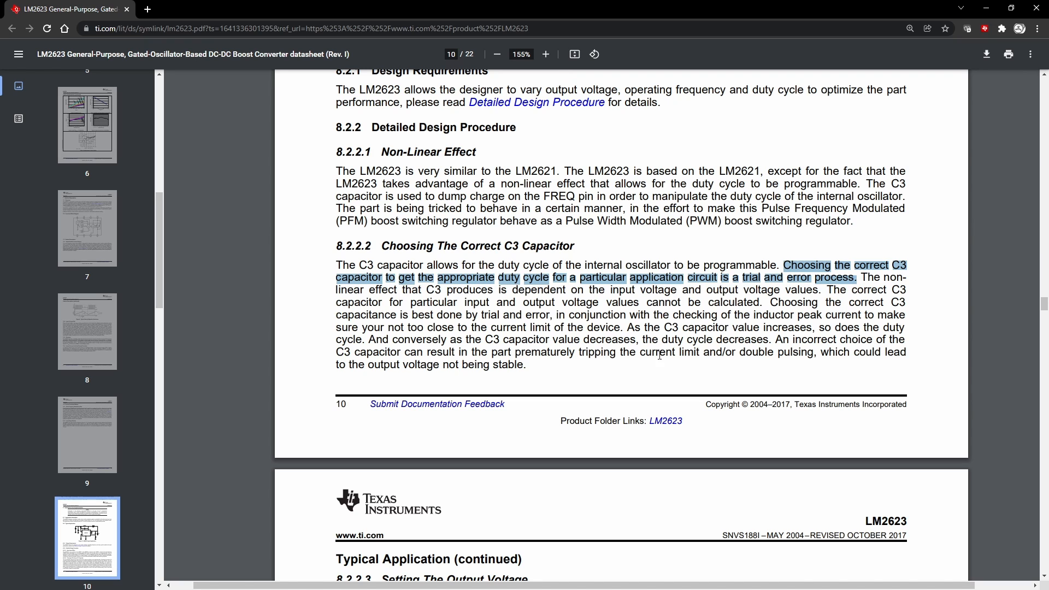
scroll(655, 347, up, 5)
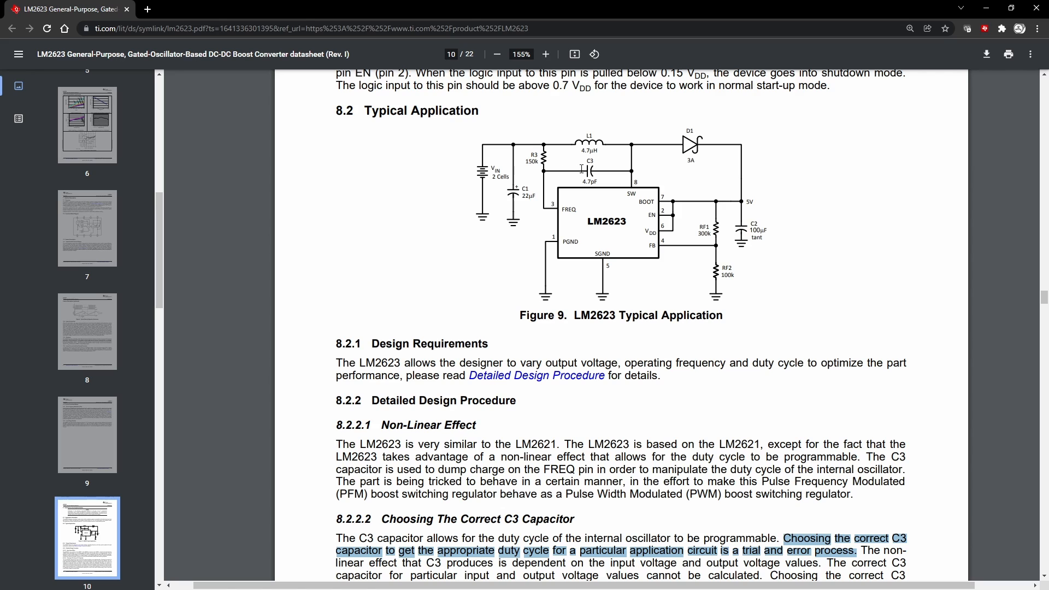
scroll(744, 328, down, 2)
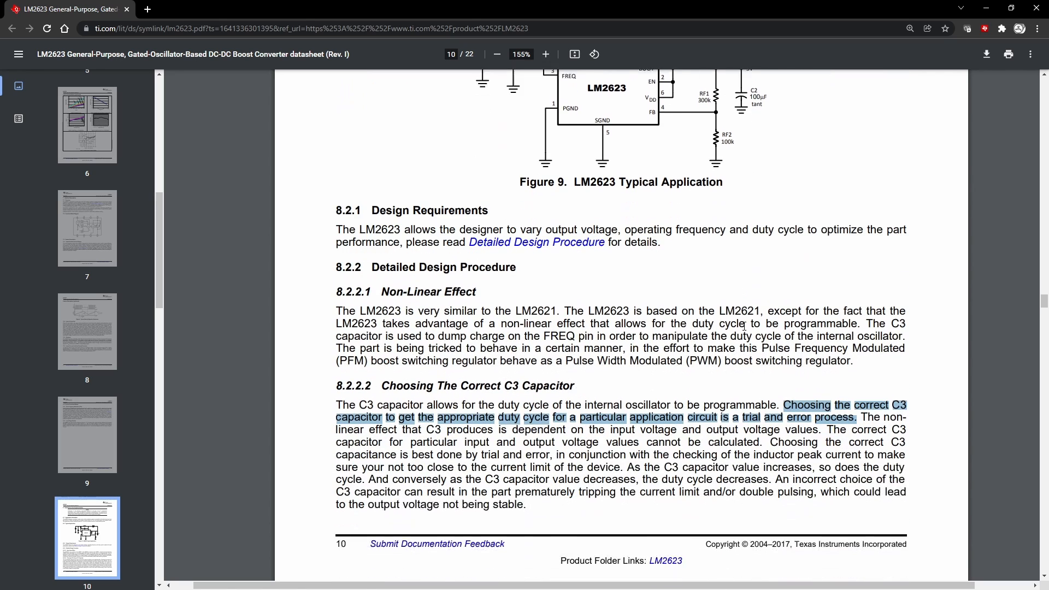
scroll(744, 326, down, 1)
click(785, 374)
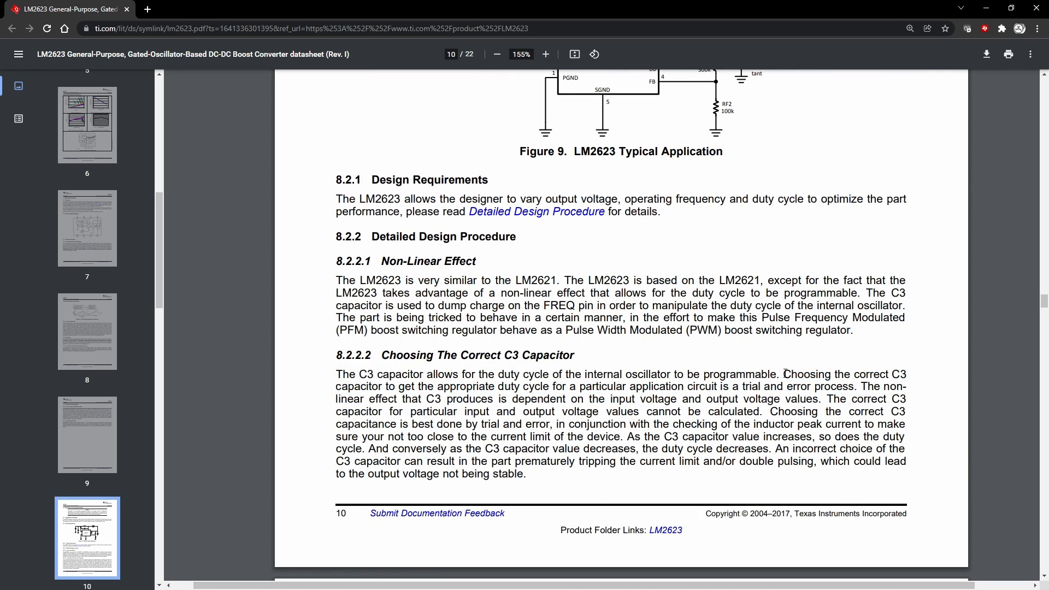
- Read section 8.2.2.3 for the RF1 feedback resistor equation and the suggested RF2 value range
scroll(785, 374, down, 5)
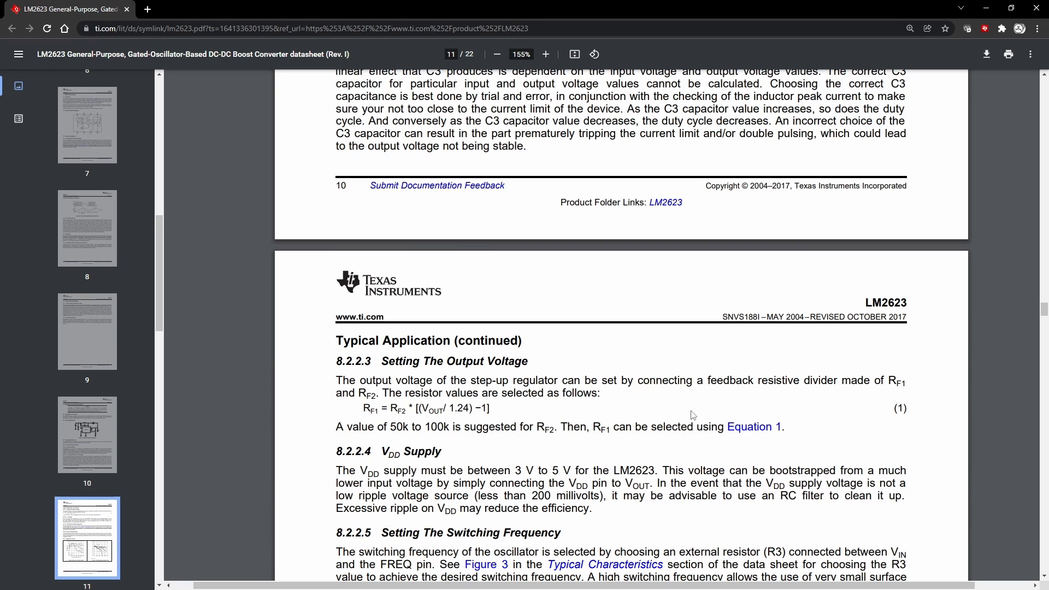
scroll(693, 415, down, 3)
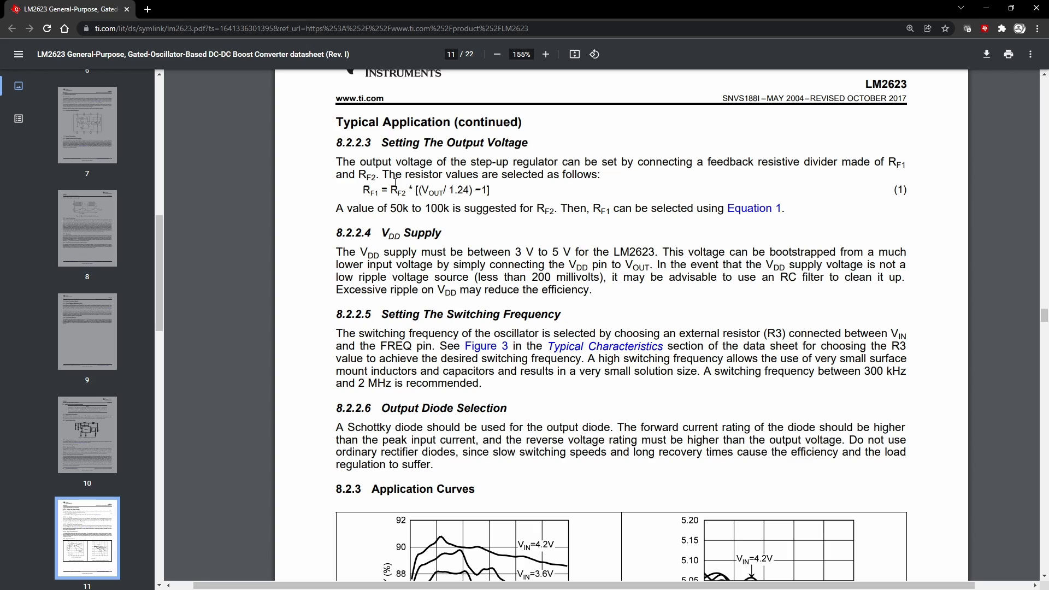
drag(426, 209, 450, 210)
click(442, 212)
- Revisit the application circuits on pages 1 and 10, the Figure 1 efficiency graph and the C3 capacitor design notes
scroll(553, 305, up, 20)
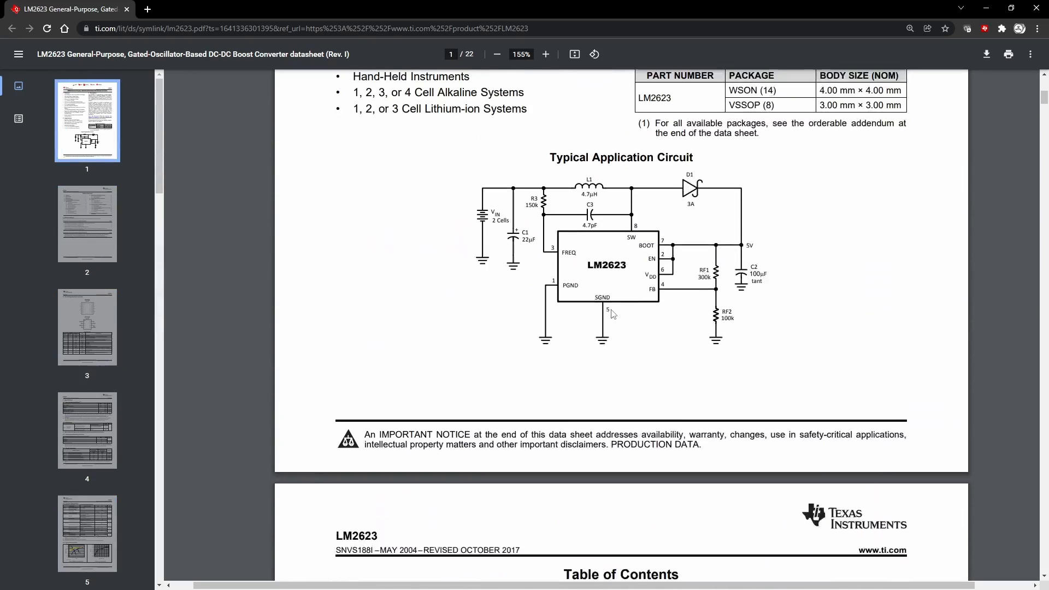
scroll(612, 313, up, 1)
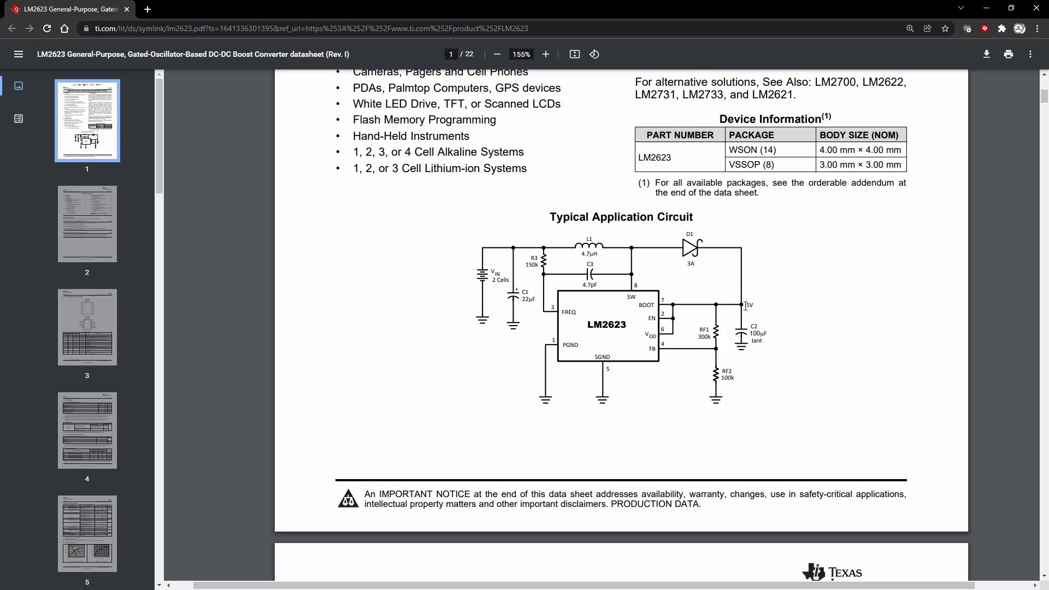
scroll(382, 372, down, 20)
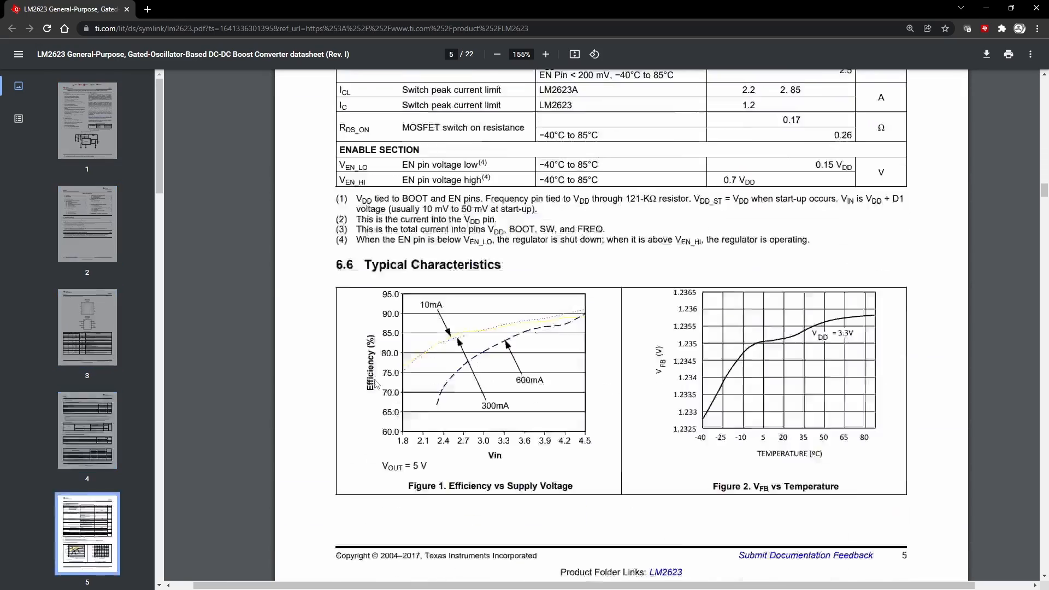
scroll(376, 384, down, 10)
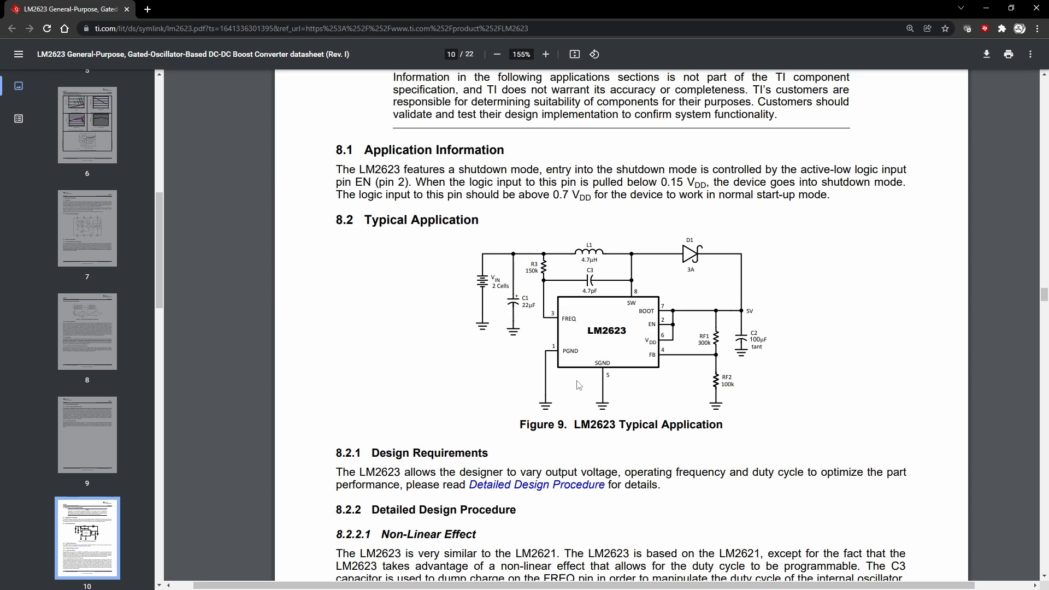
scroll(612, 355, up, 1)
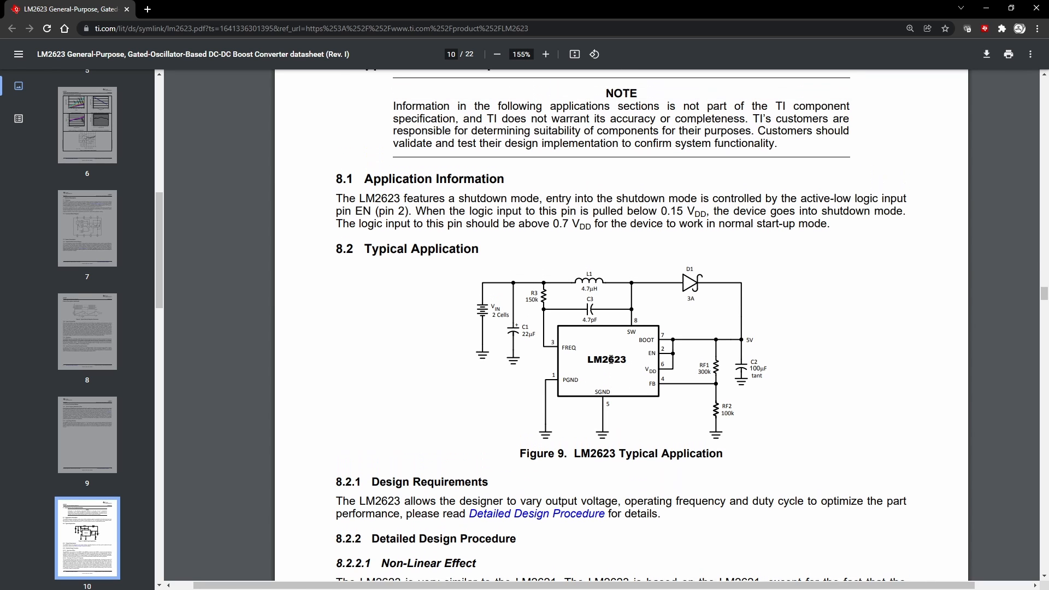
scroll(611, 360, up, 3)
scroll(611, 361, down, 6)
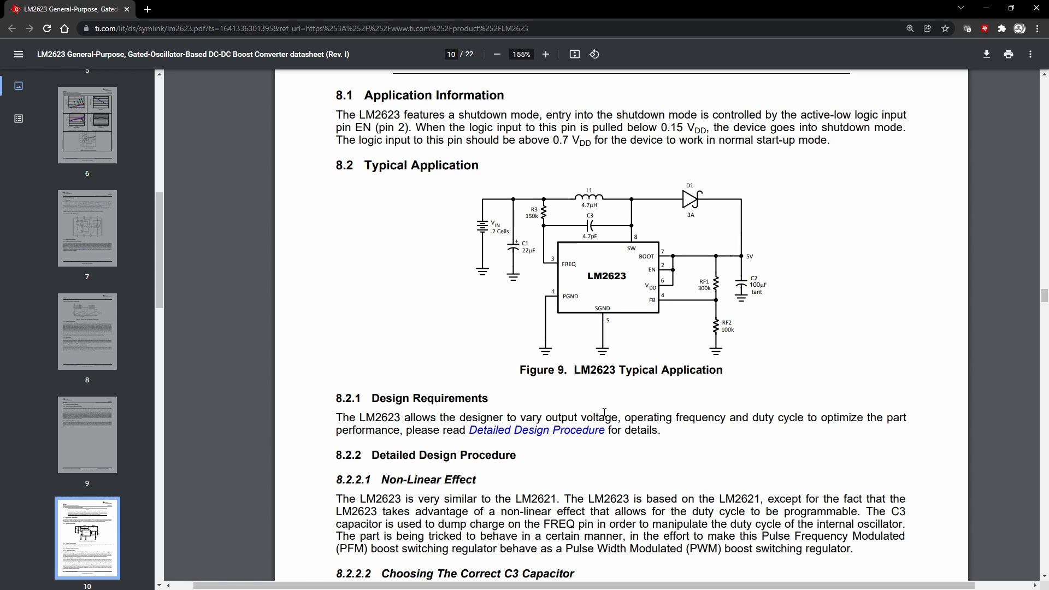
scroll(605, 413, down, 7)
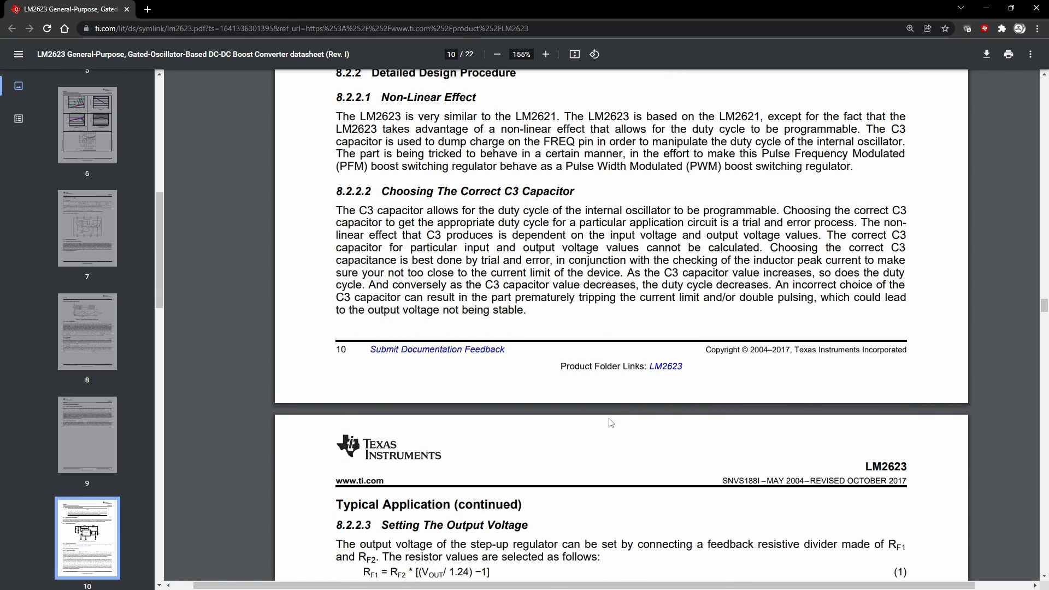
scroll(612, 423, up, 9)
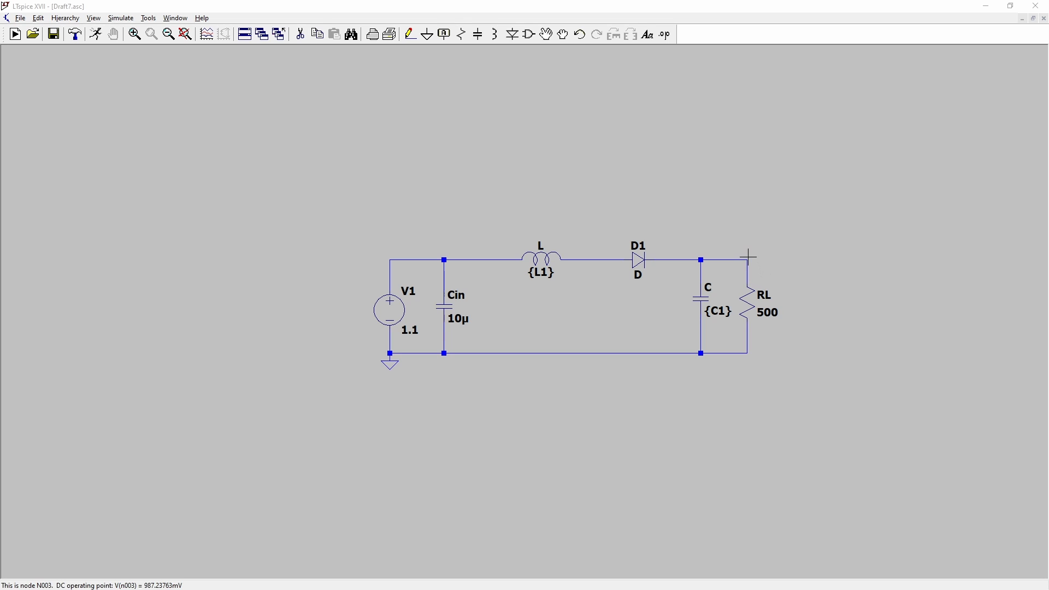
- In the LTspice schematic Draft7.asc, place a new voltage source between inductor L and the bottom ground wire
mouse_move(750, 260)
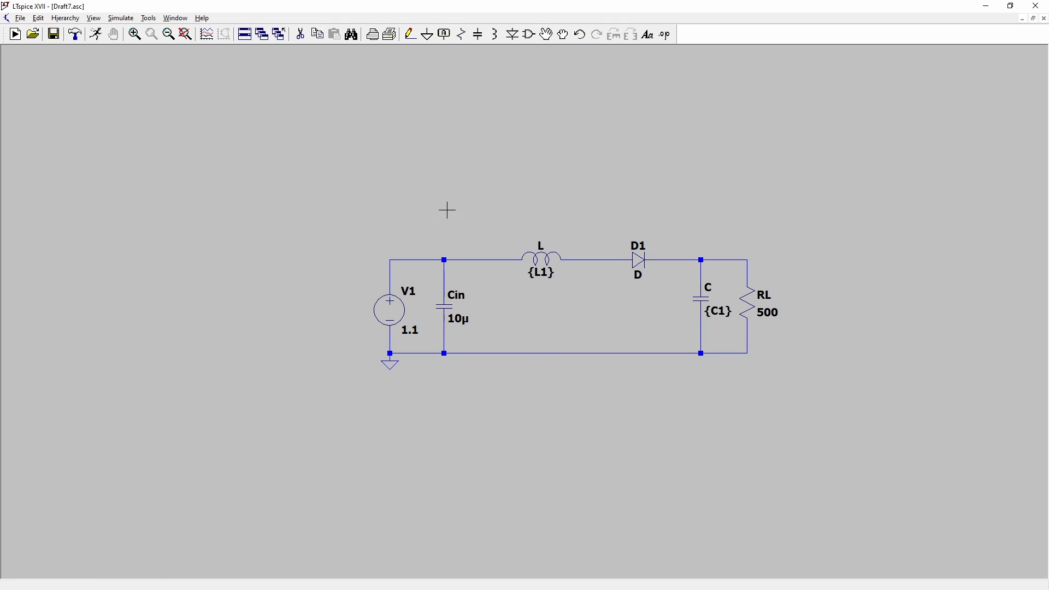
click(533, 40)
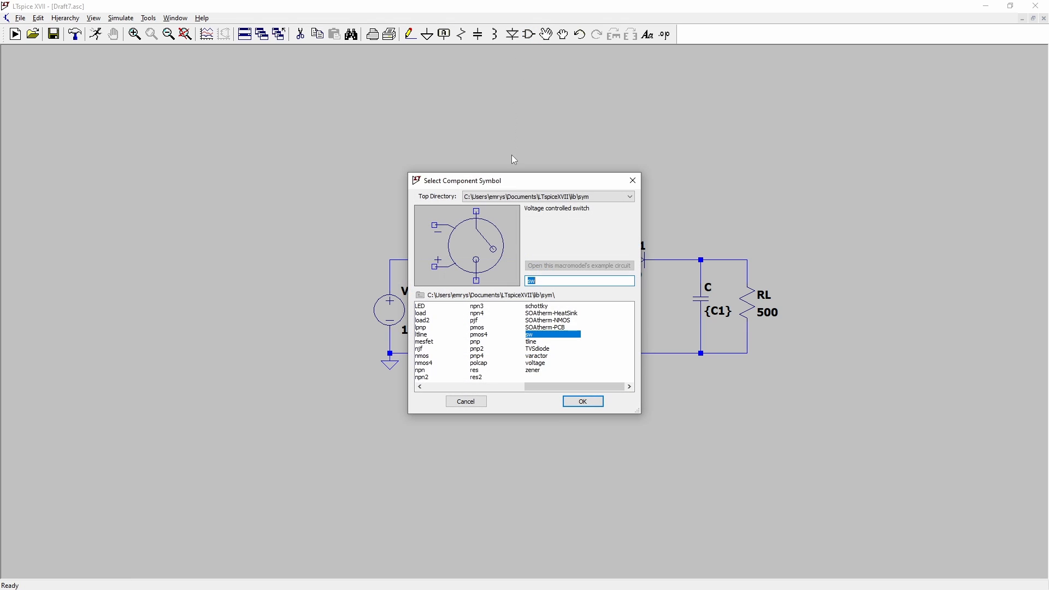
click(535, 364)
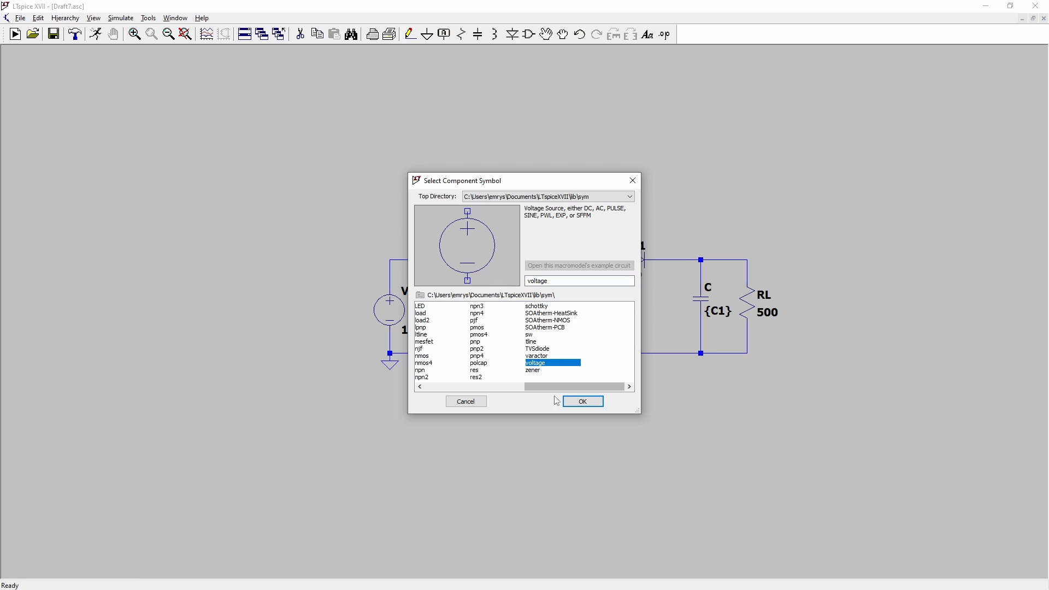
click(583, 402)
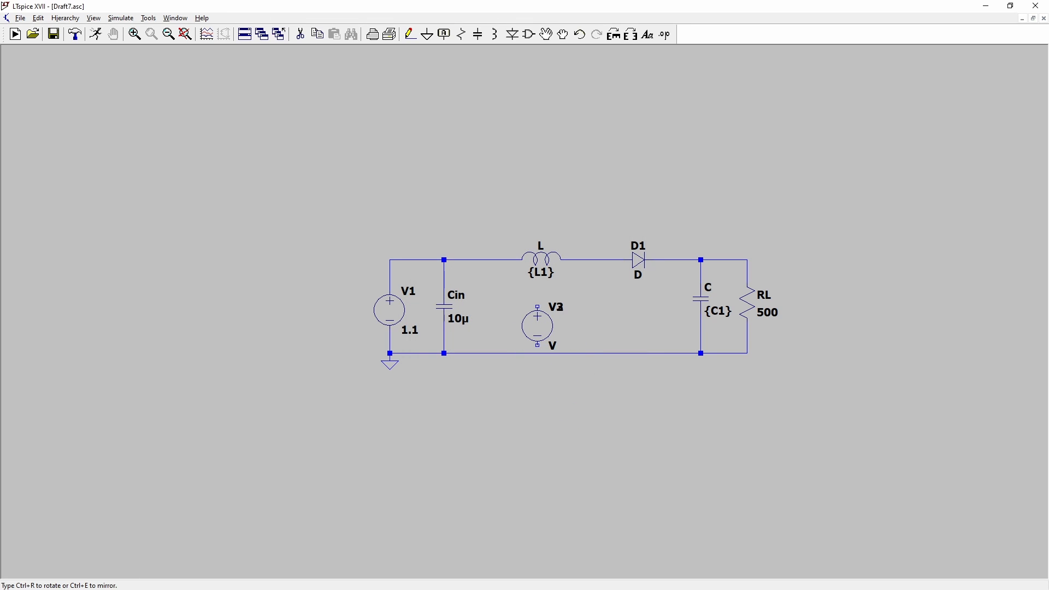
- Finish placing voltage source V2 and place one sw switch component to its right, below diode D1
click(538, 326)
key(Escape)
click(530, 34)
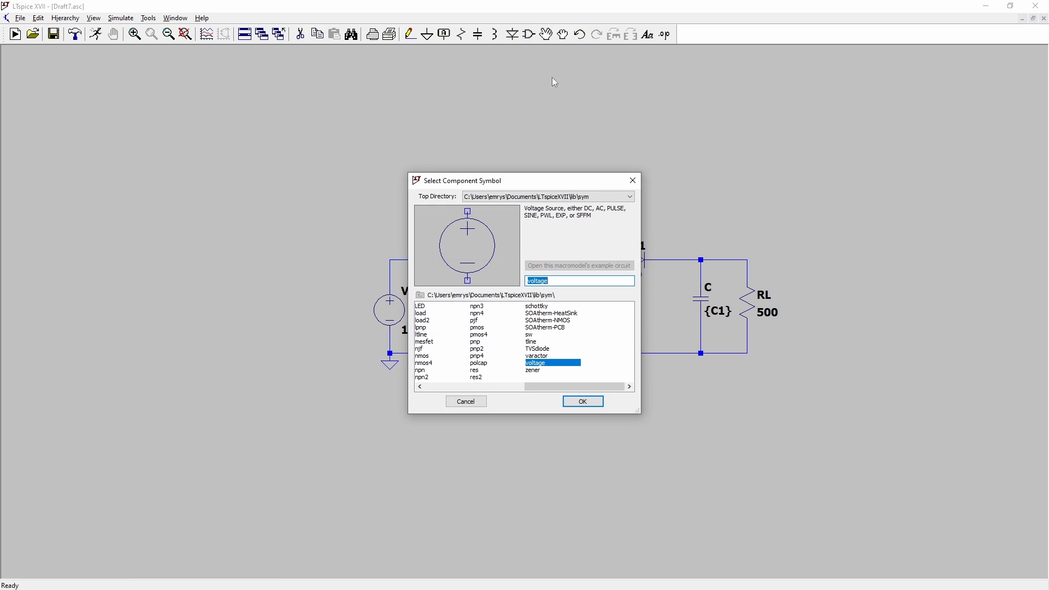
text(sw)
click(579, 401)
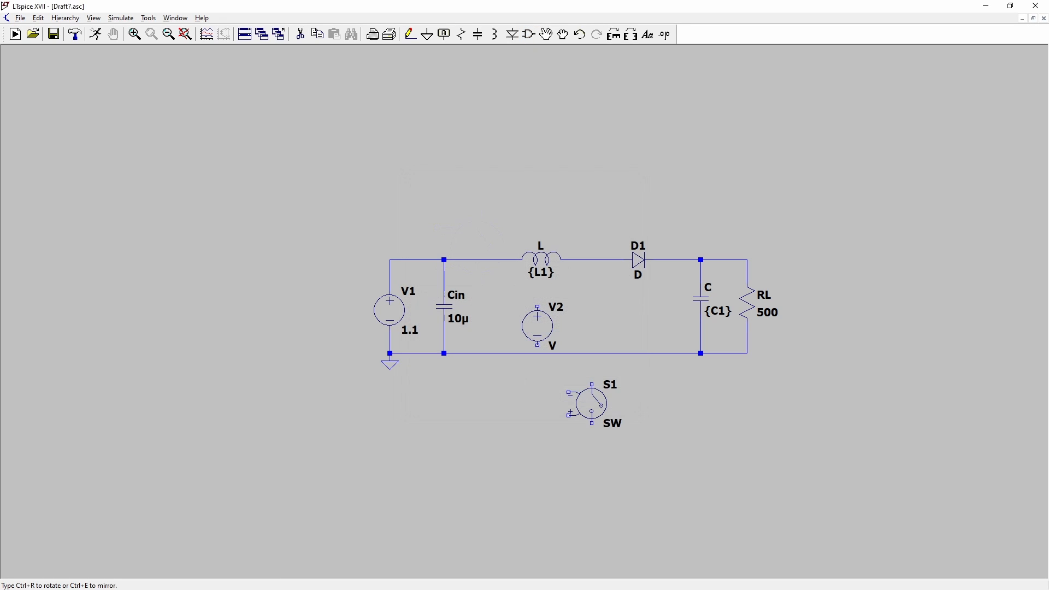
click(607, 311)
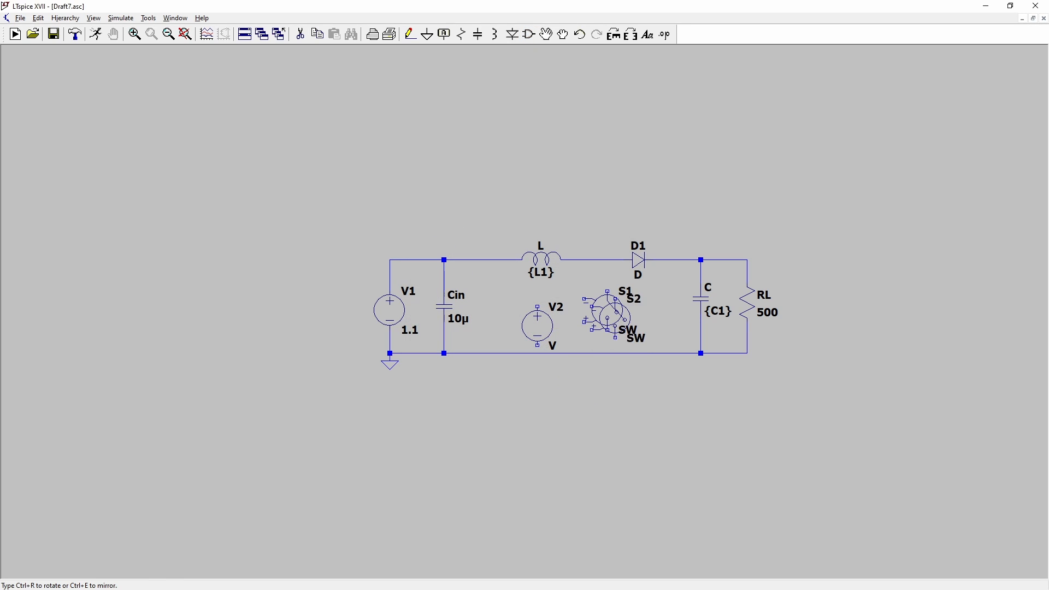
key(Escape)
- Mirror switch S1 and rotate it 180 degrees so its control terminals face V2 with the plus terminal on top
click(546, 34)
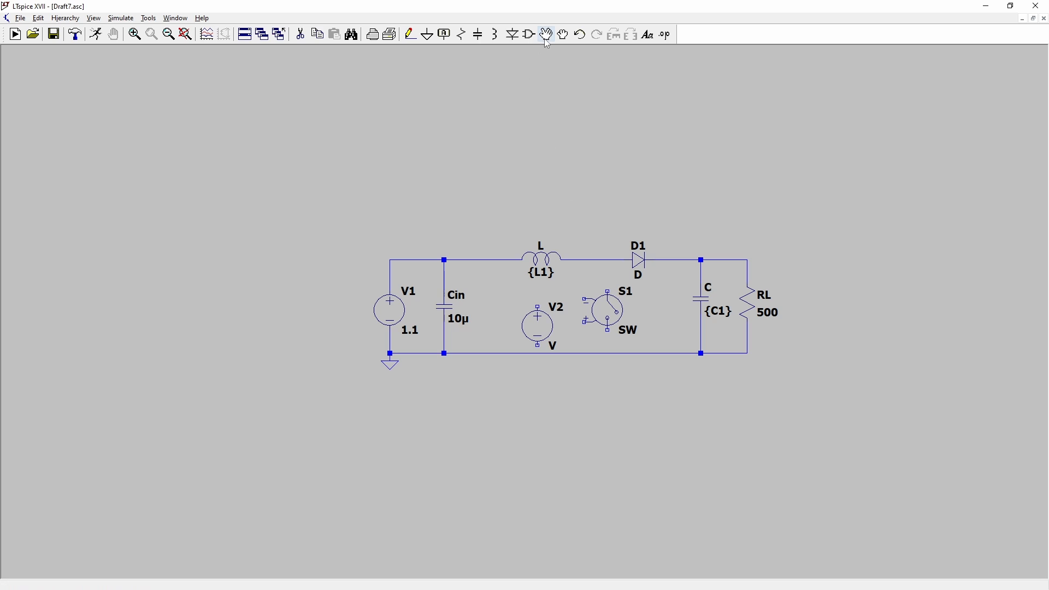
click(606, 308)
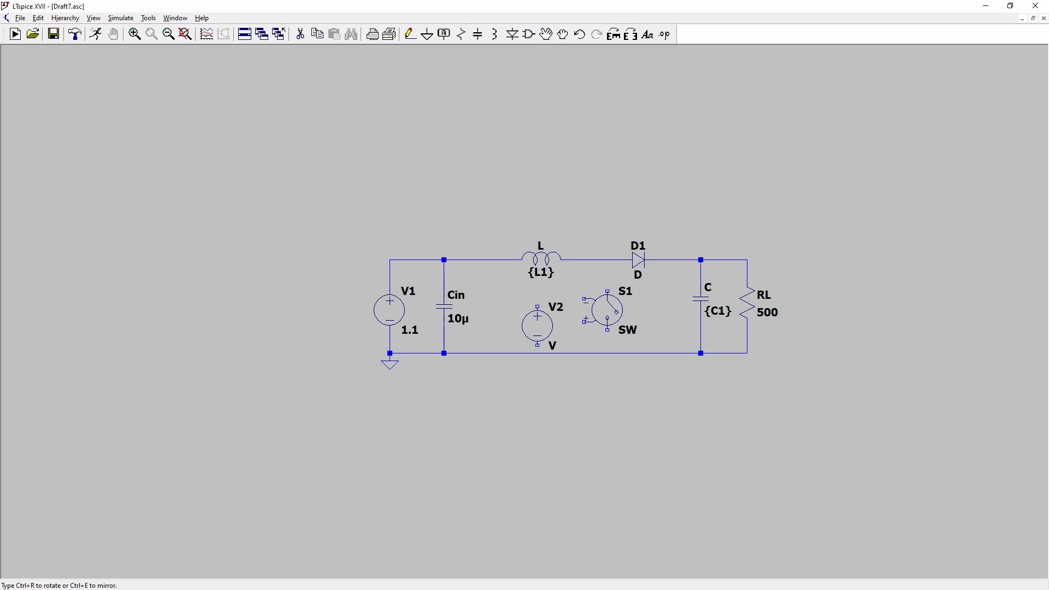
key(ctrl+e)
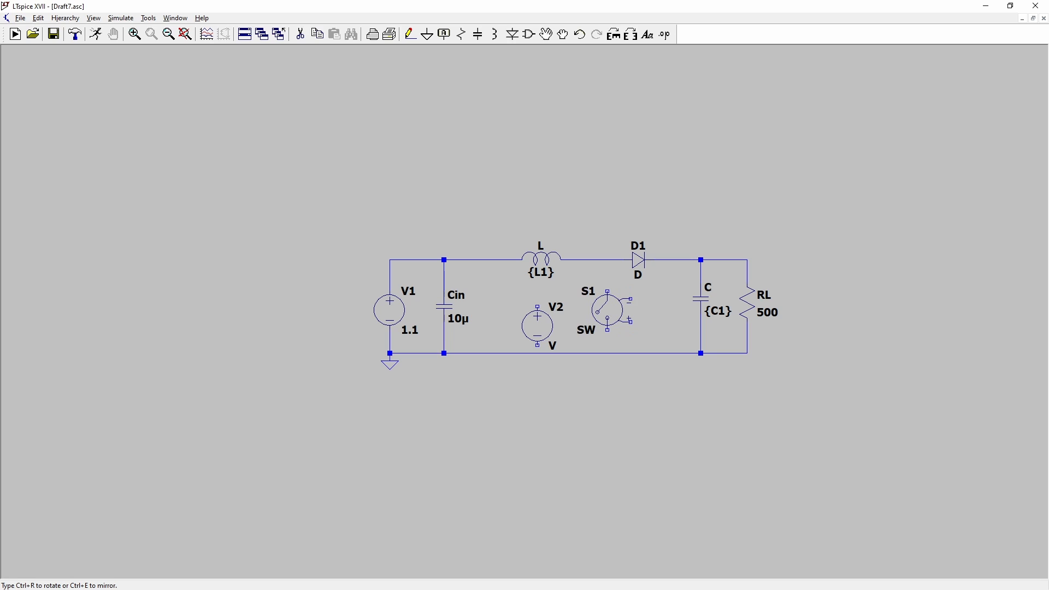
key(ctrl+r)
key(ctrl+r)
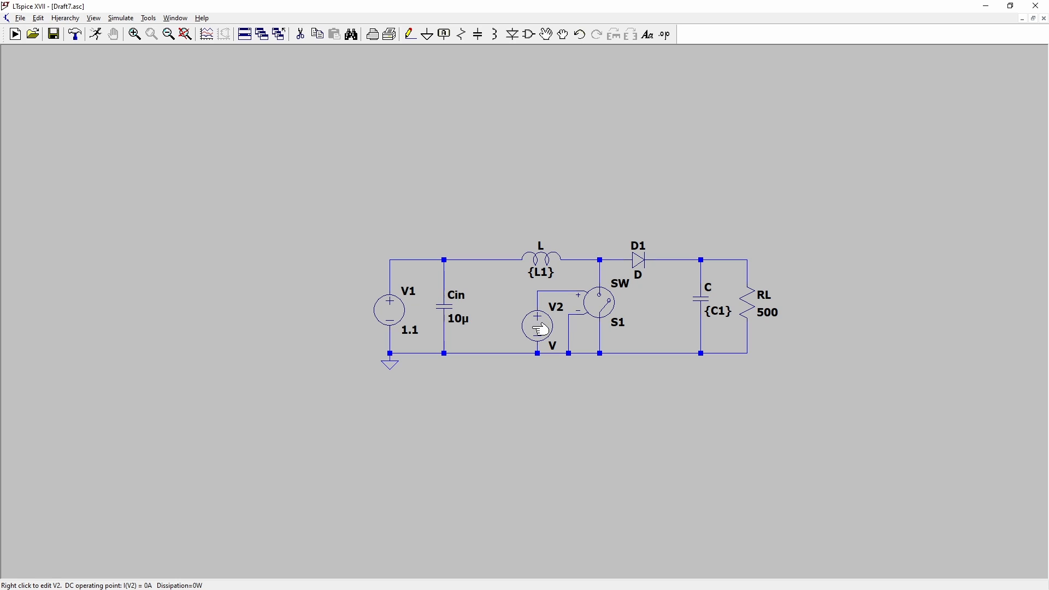
- Make V2 a PULSE source with Vinitial 0, Von 1, Tdelay 0, Trise 1p, Tfall 1p, Ton {D/FREQ} and Tperiod {1/FREQ}
right_click(541, 329)
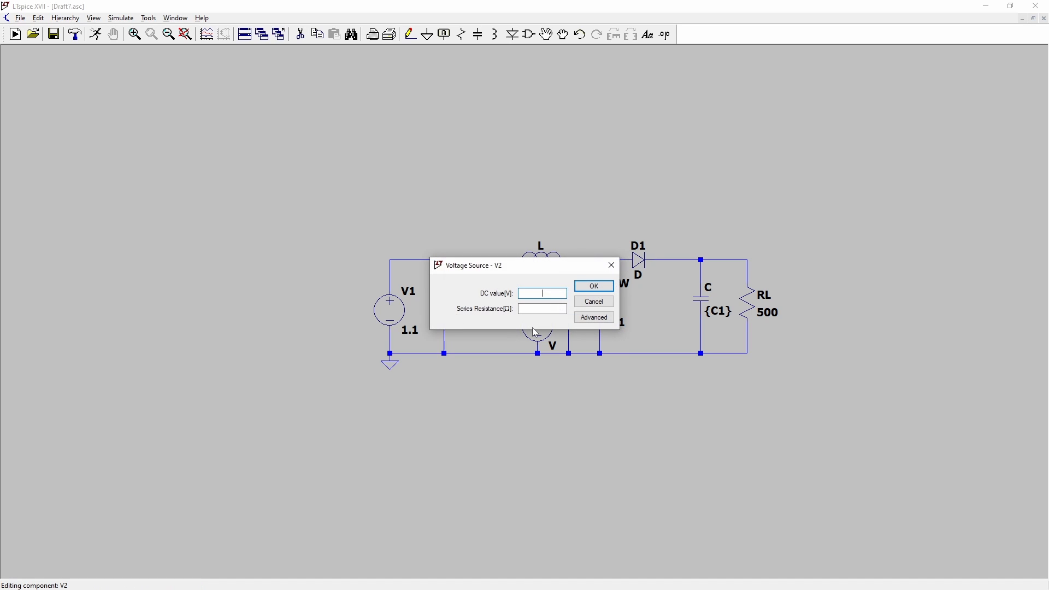
click(578, 320)
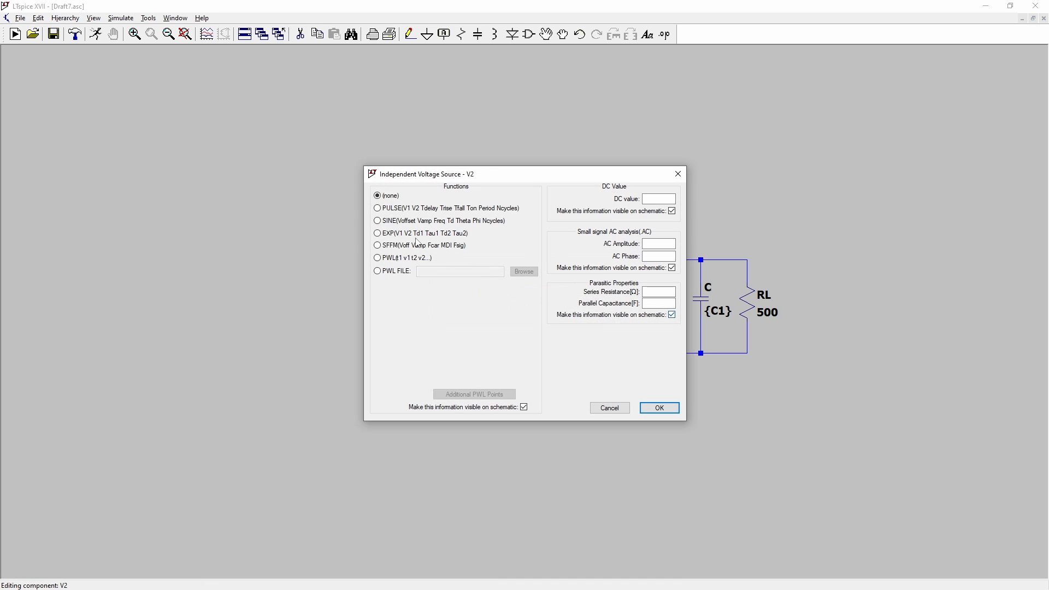
click(377, 210)
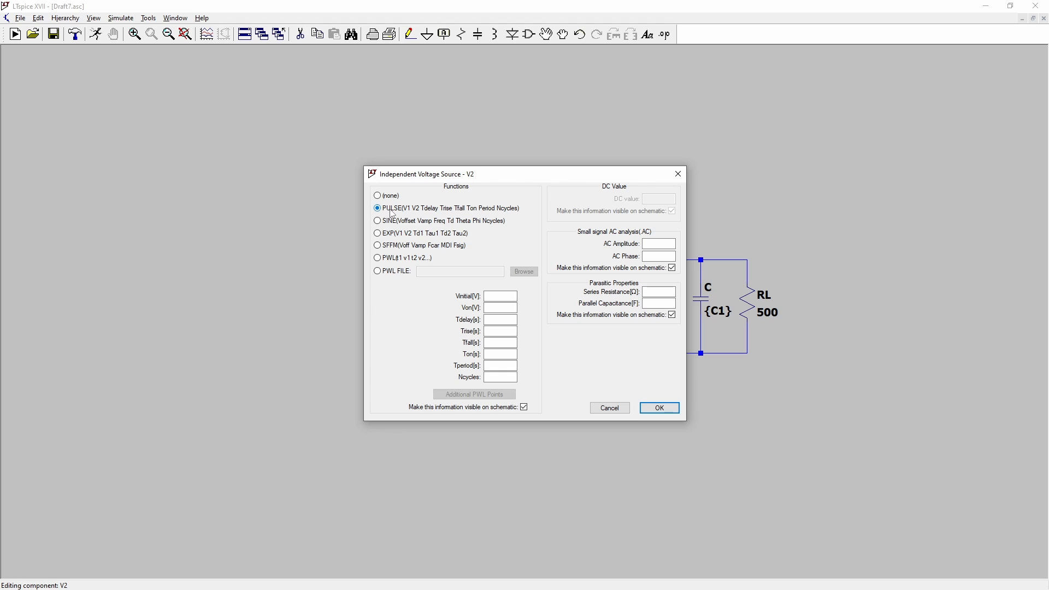
click(503, 297)
text(0)
key(Tab)
text(/)
text(FREQ)
text(})
text({1/FREQ})
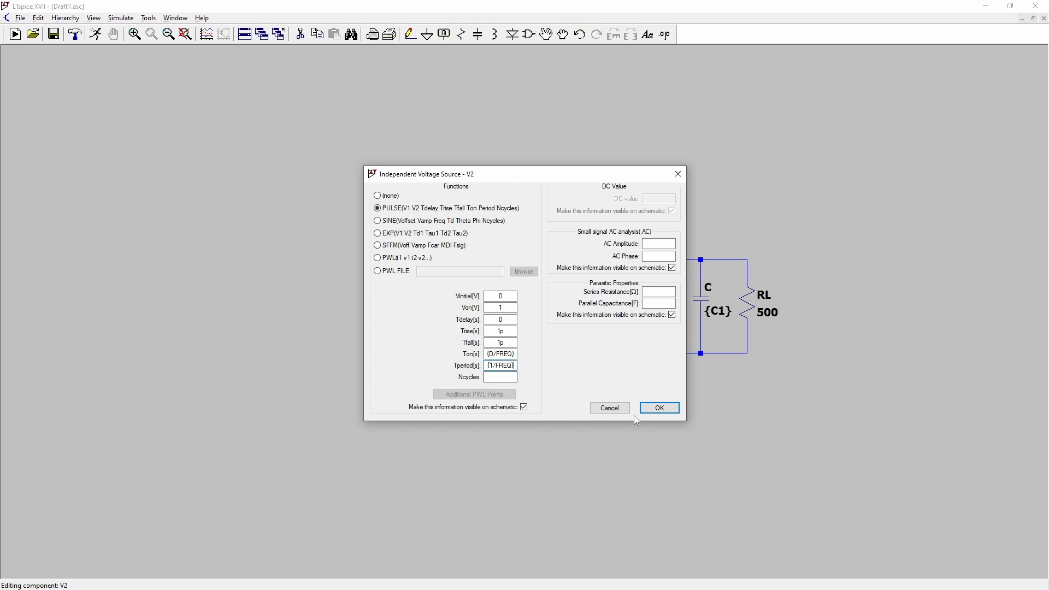
click(660, 408)
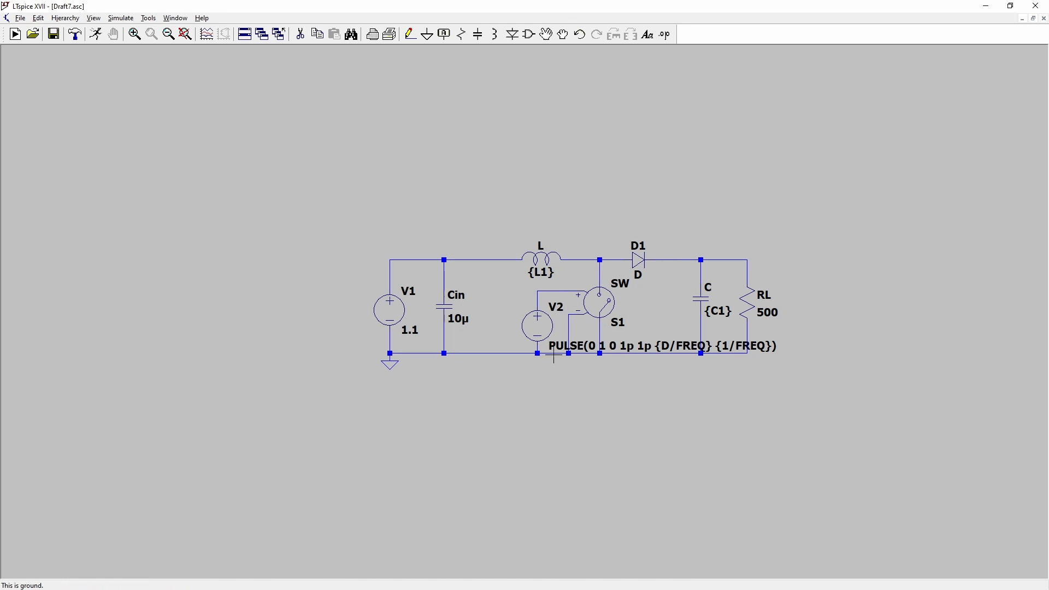
- Move V2's PULSE text clear of the circuit, just below the bottom ground wire
click(547, 33)
click(553, 346)
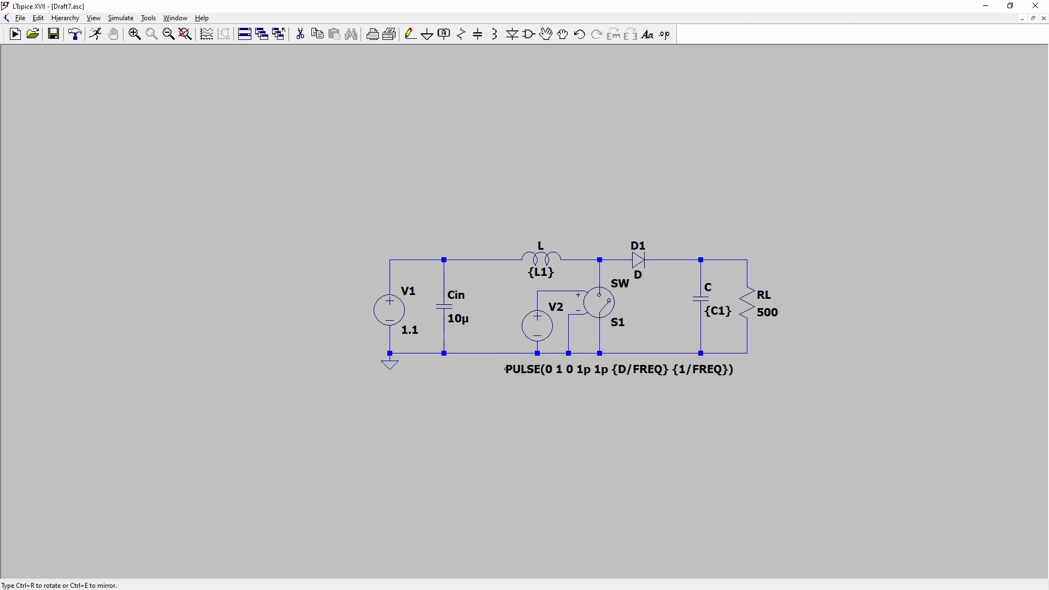
click(508, 369)
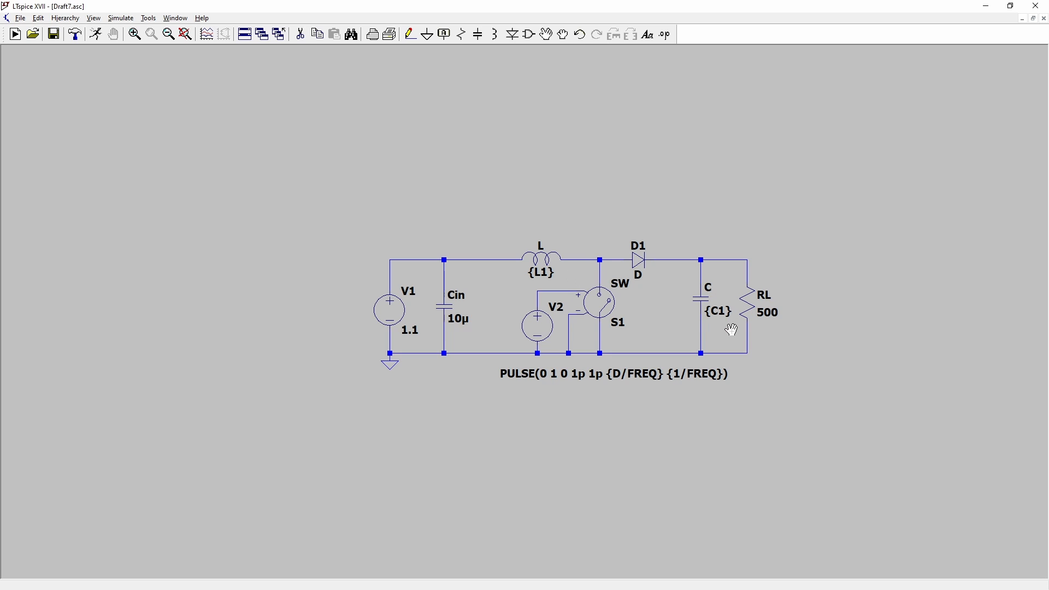
key(Escape)
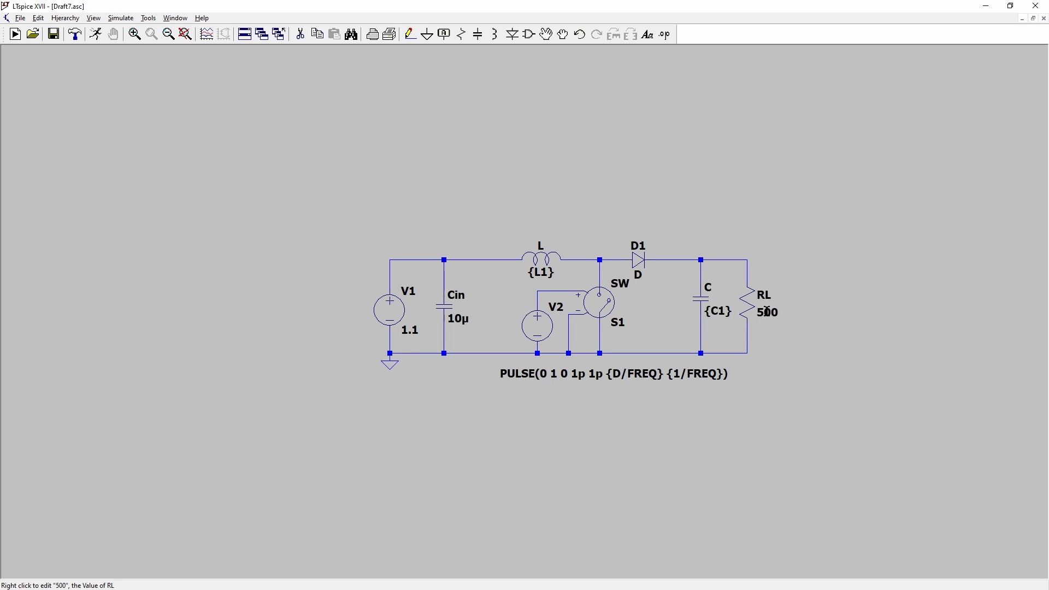
- Set the value of load resistor RL to the parameter {R1}
right_click(767, 312)
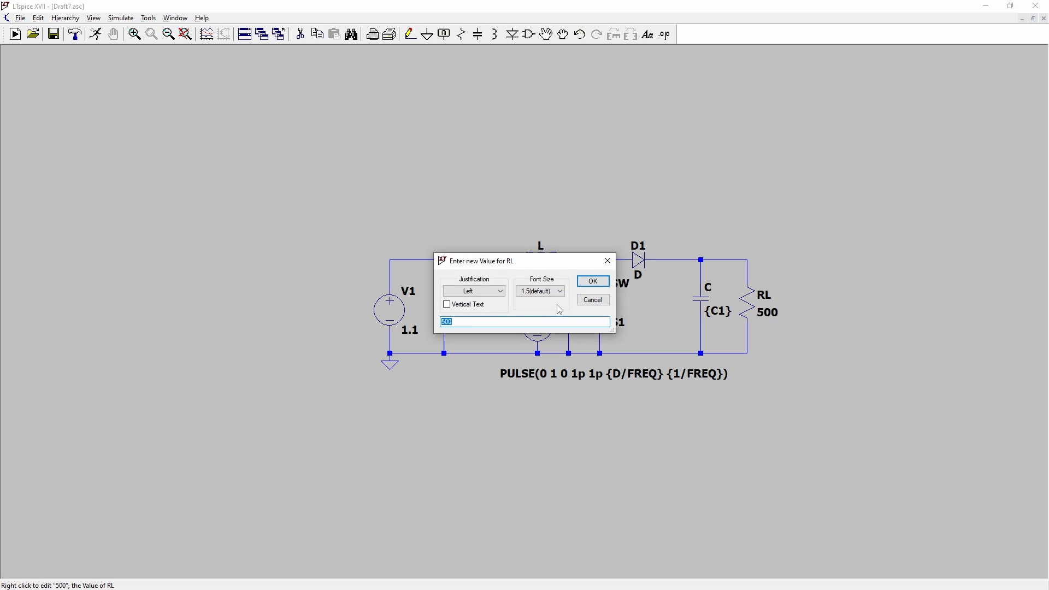
click(479, 325)
double_click(481, 325)
text({R1)
key(Return)
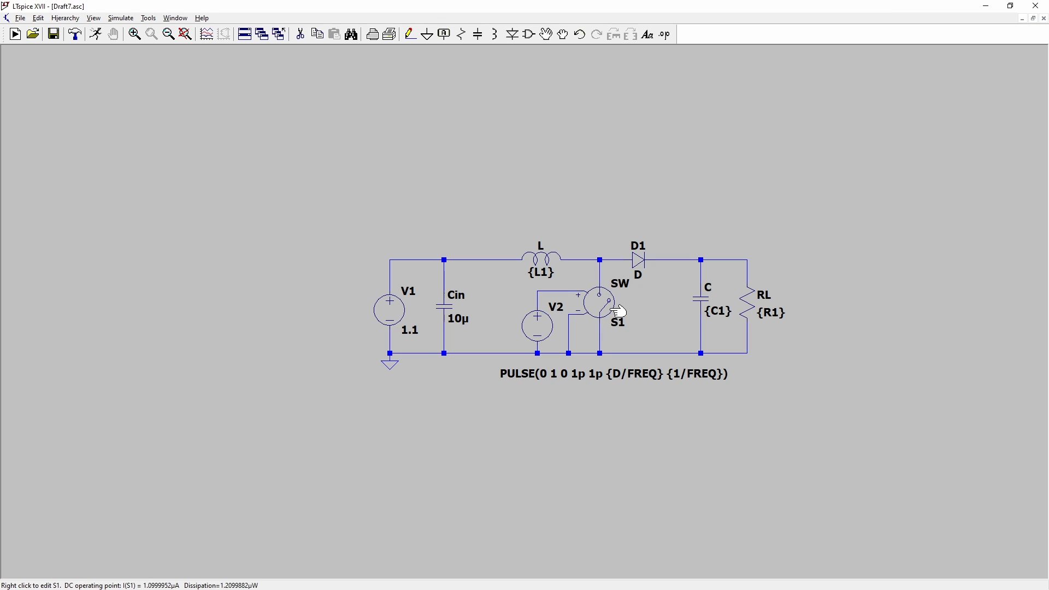
- Clear switch S1's Value attribute and set its SpiceModel to MYSWITCH
right_click(608, 308)
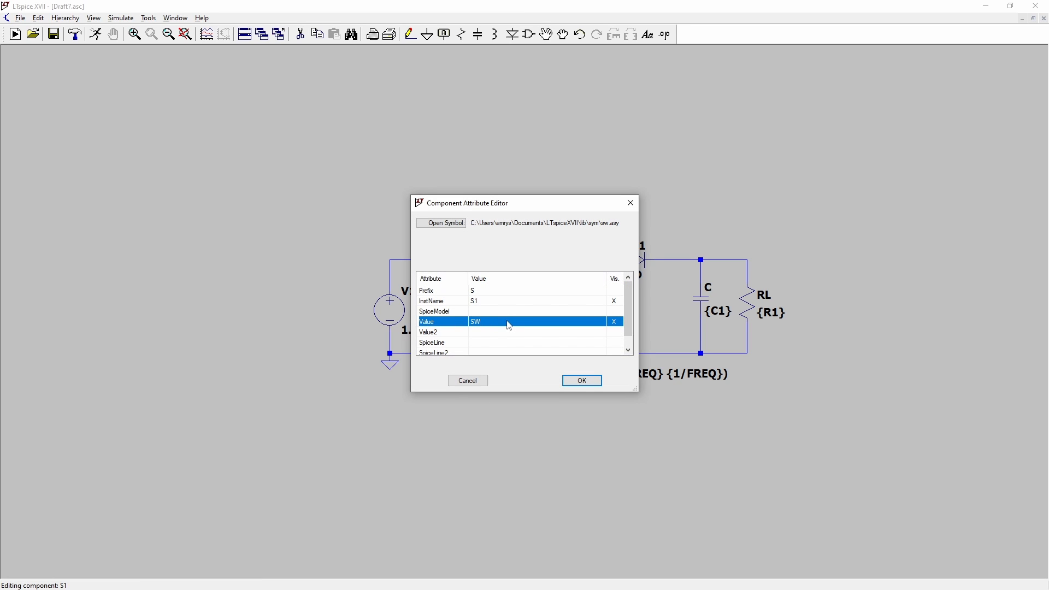
click(478, 323)
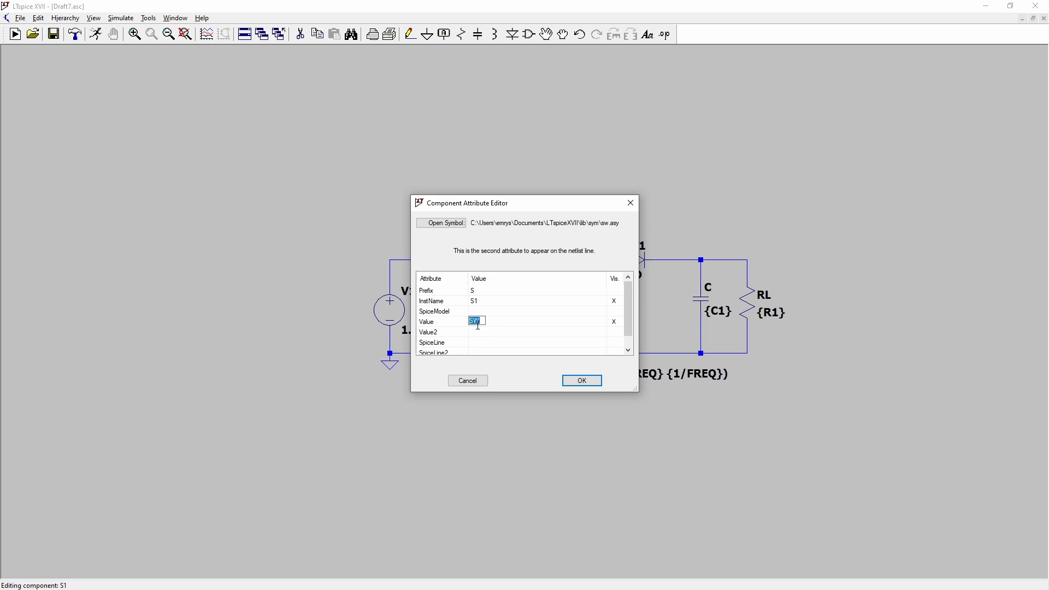
key(BackSpace)
key(Up)
text(MYSWITCH)
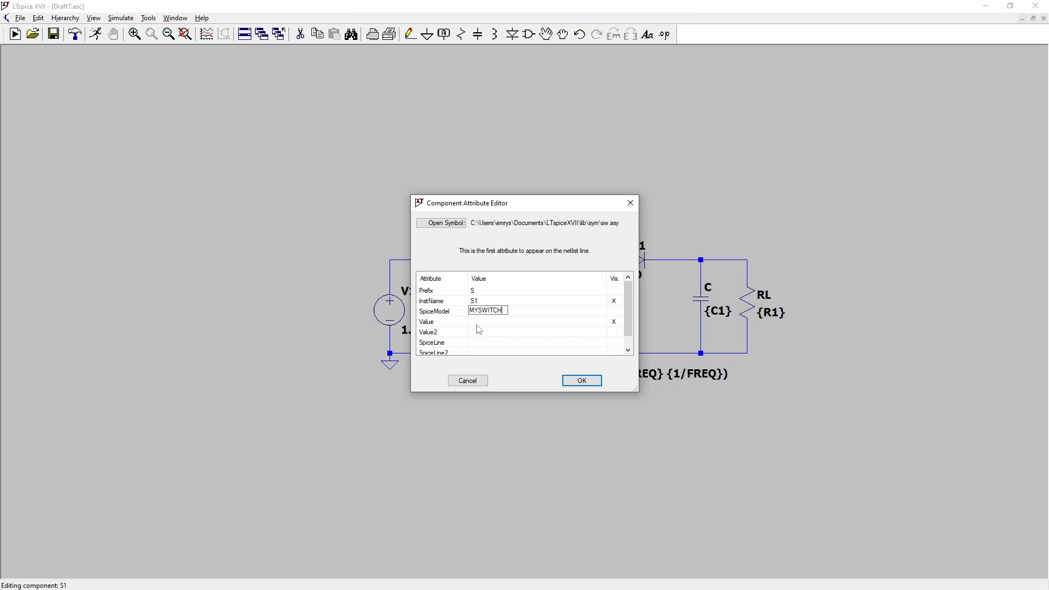
key(Return)
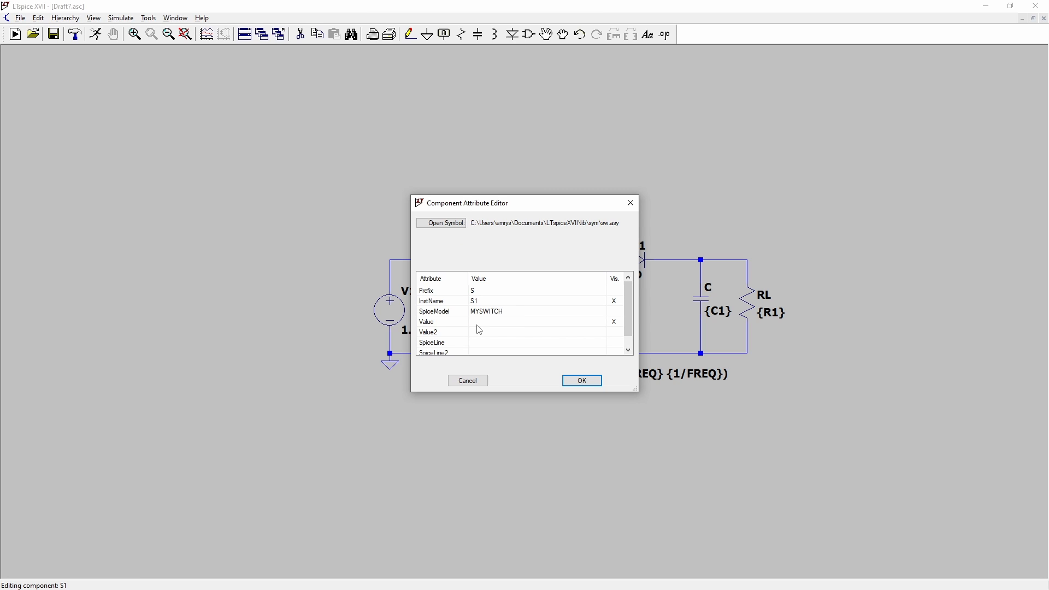
click(595, 381)
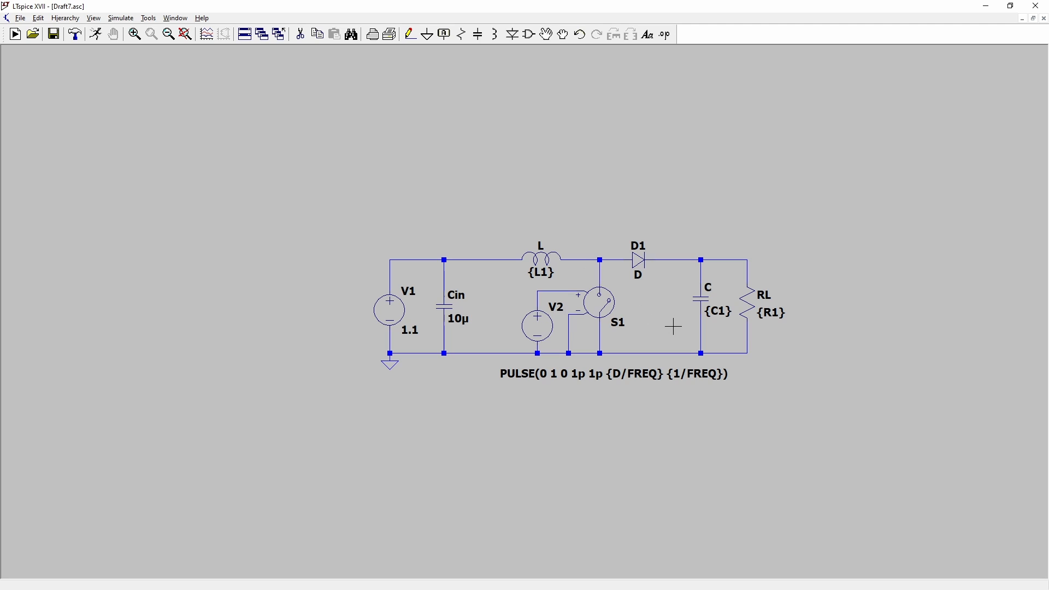
- Add the SPICE directive .MODEL MYSWITCH SW(Ron=0.17 Roff=1Meg Vt=.5 Vh=-.1) above the circuit
click(665, 35)
text(.MODEL MYSWITCH SW(Ron=0.17 Roff=1Meg Vt=.5 Vh=-.1))
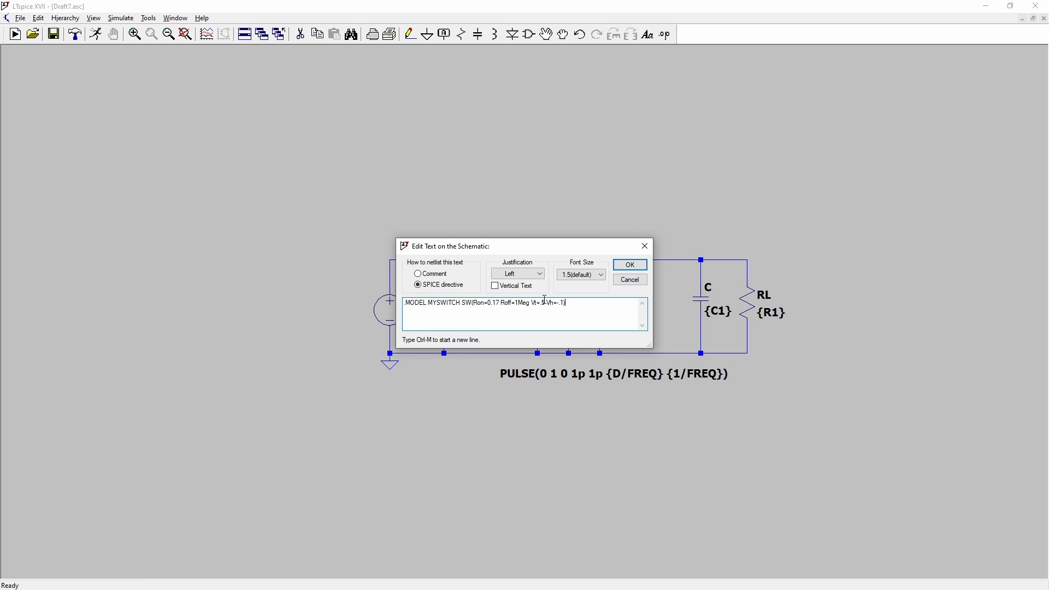
click(630, 264)
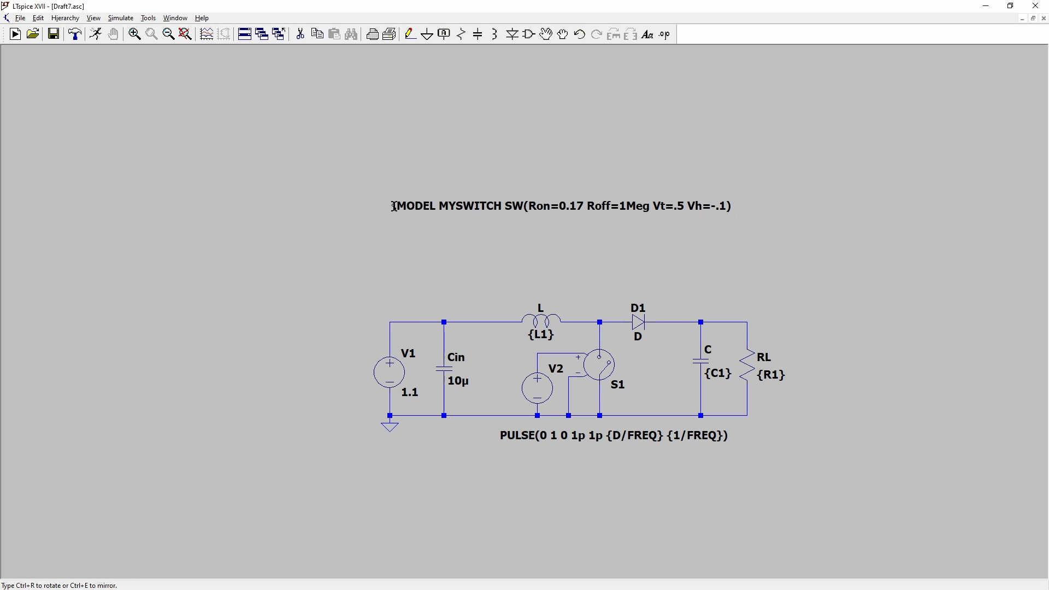
click(391, 206)
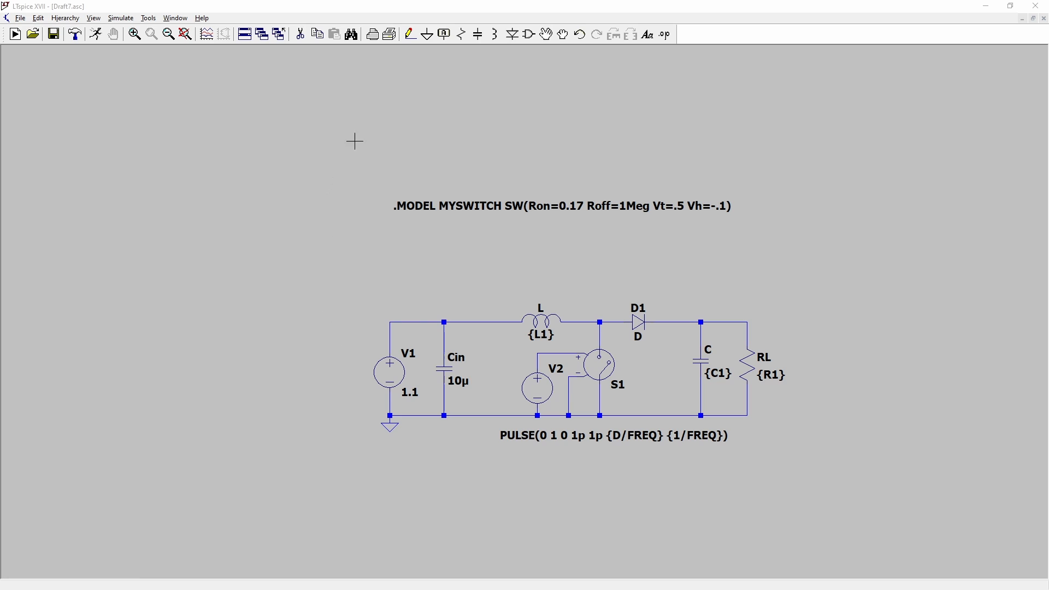
- Add the SPICE directive .MODEL D1 D(IS=109.4u N=1.085 RS=37.6m XTI=1.5 EG=0.54 + CJO=52.1p M=0.241 VJ=0.224 FC=0.5 TT=10.0p BV=11.0 IBV=10.0m) below the MYSWITCH model line
click(665, 35)
text(.MODEL D1 D(IS=109.4u N=1.085 RS=37.6m XTI=1.5 EG=0.54 + CJO=52.1p M=0.241 VJ=0.224 FC=0.5 TT=10.0p BV=11.0 IBV=10.0m))
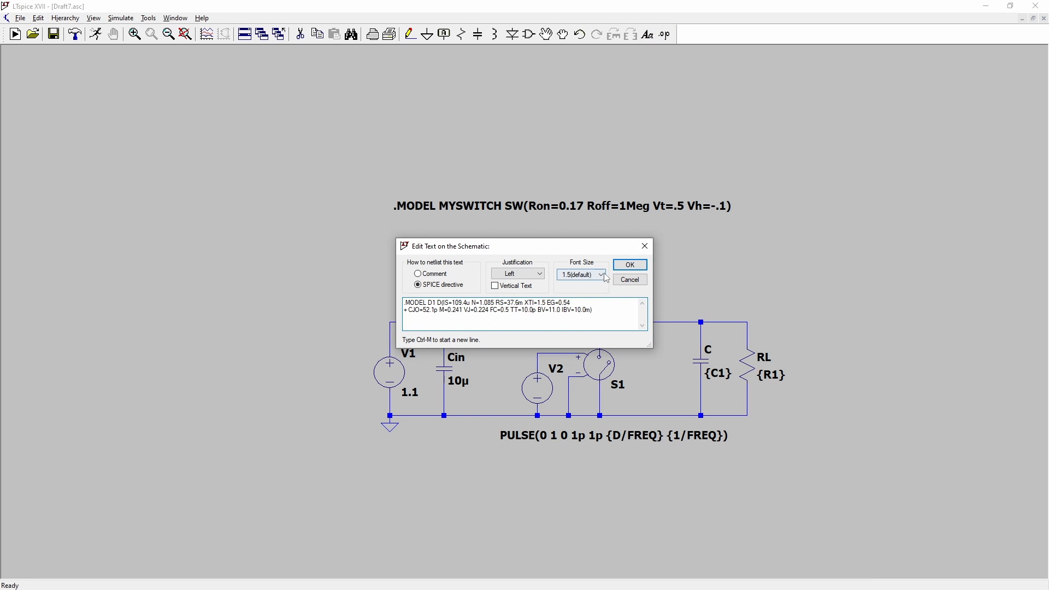
click(630, 265)
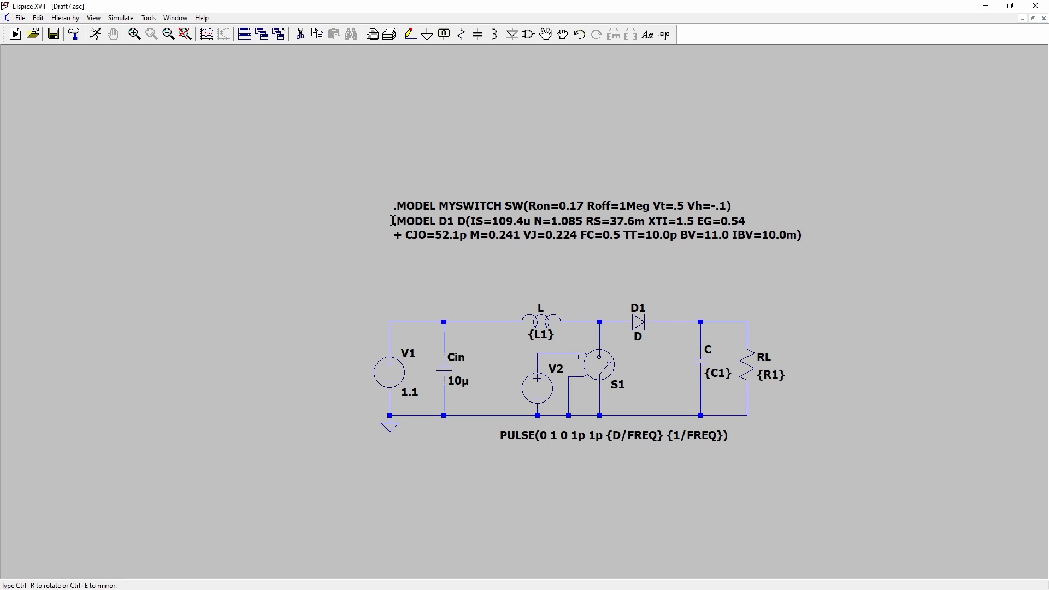
click(392, 218)
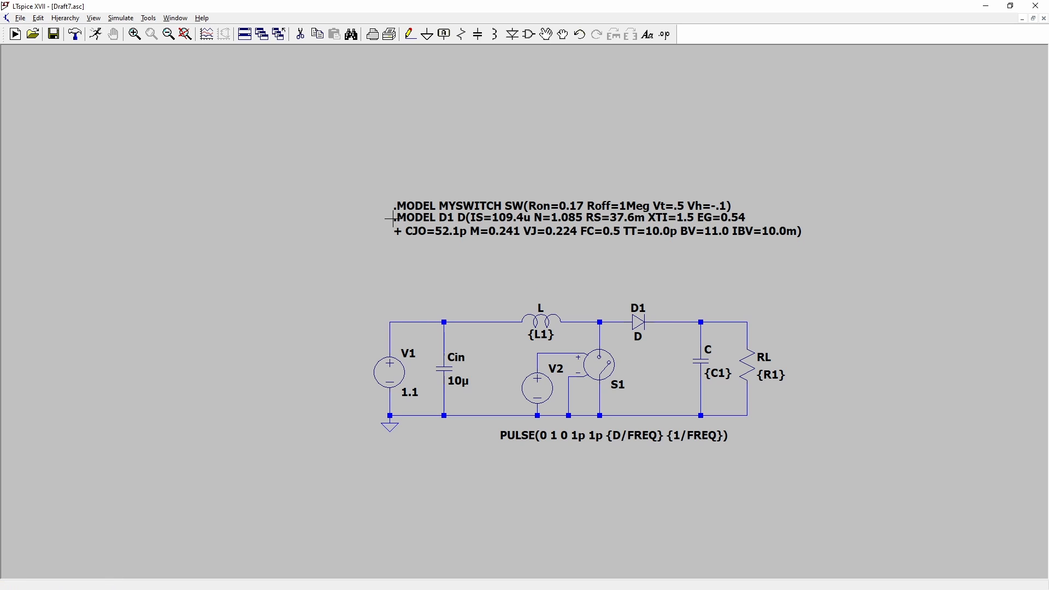
- Clear diode D1's Value attribute and set its SpiceModel to D1
right_click(637, 320)
click(490, 323)
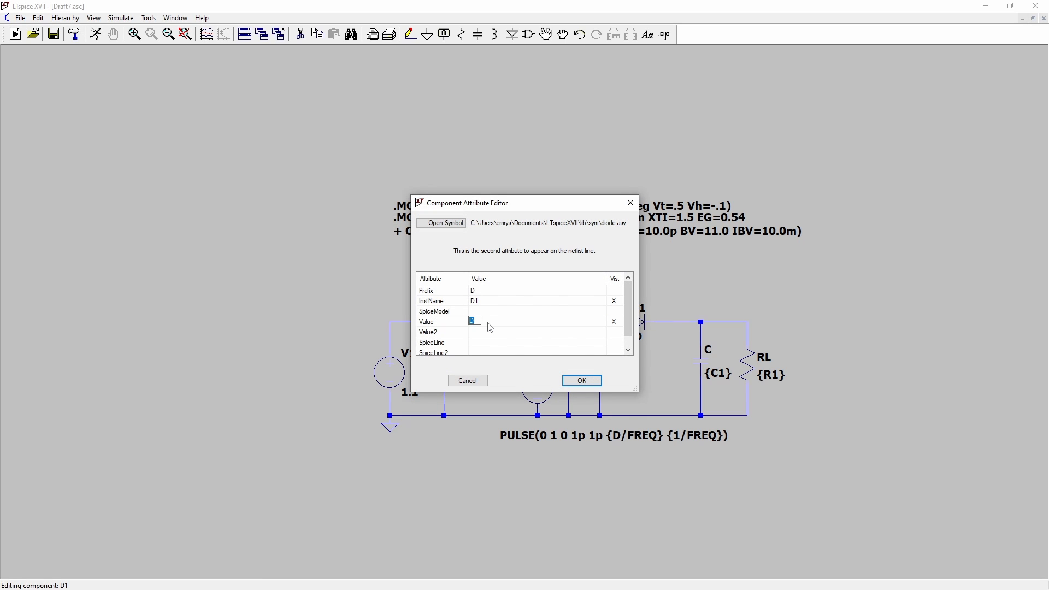
key(Delete)
key(Up)
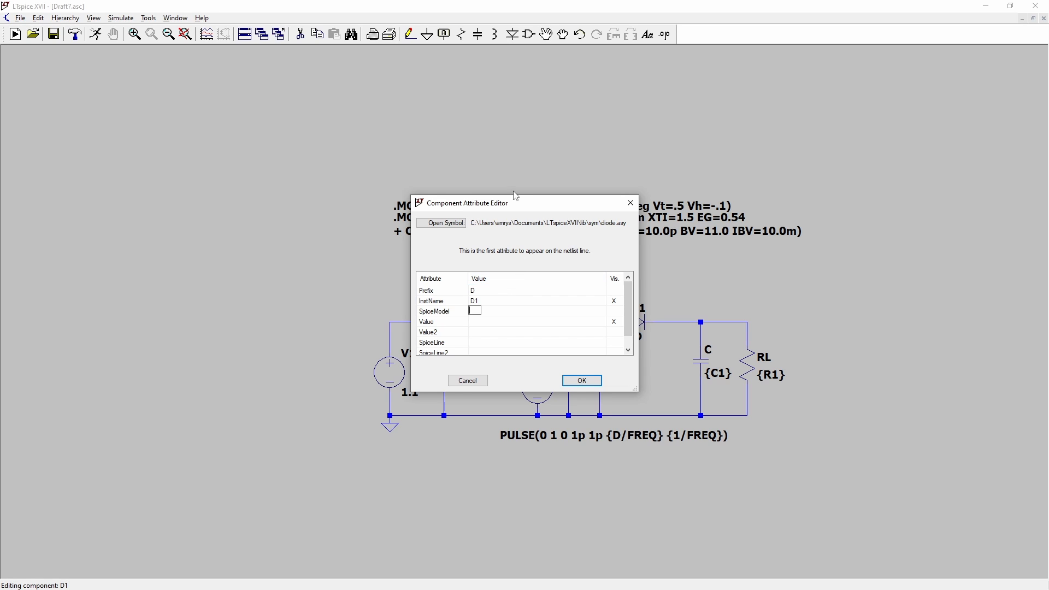
drag(514, 195, 580, 259)
text(D)
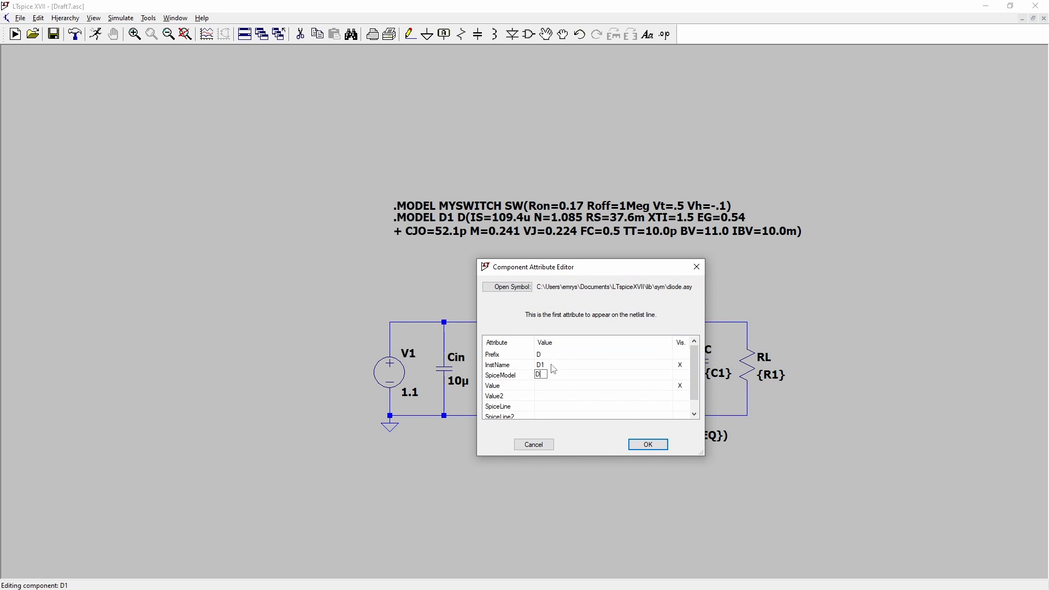
text(1)
click(653, 445)
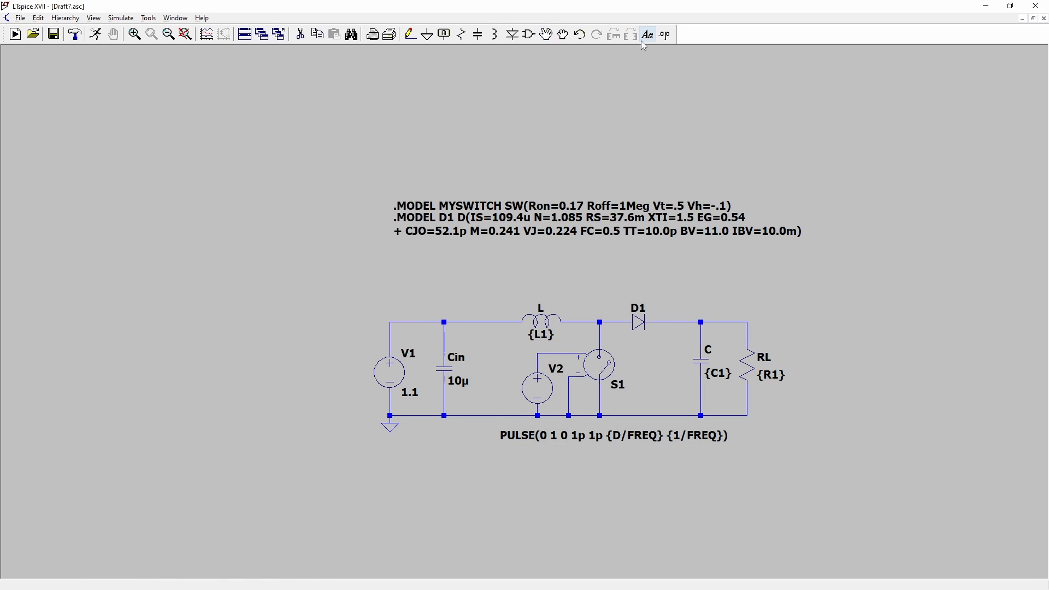
- Add the SPICE directive .PARAM L1=1m C1=1u R1=500 D=0.8 FREQ=100k between the model lines and the circuit
click(665, 34)
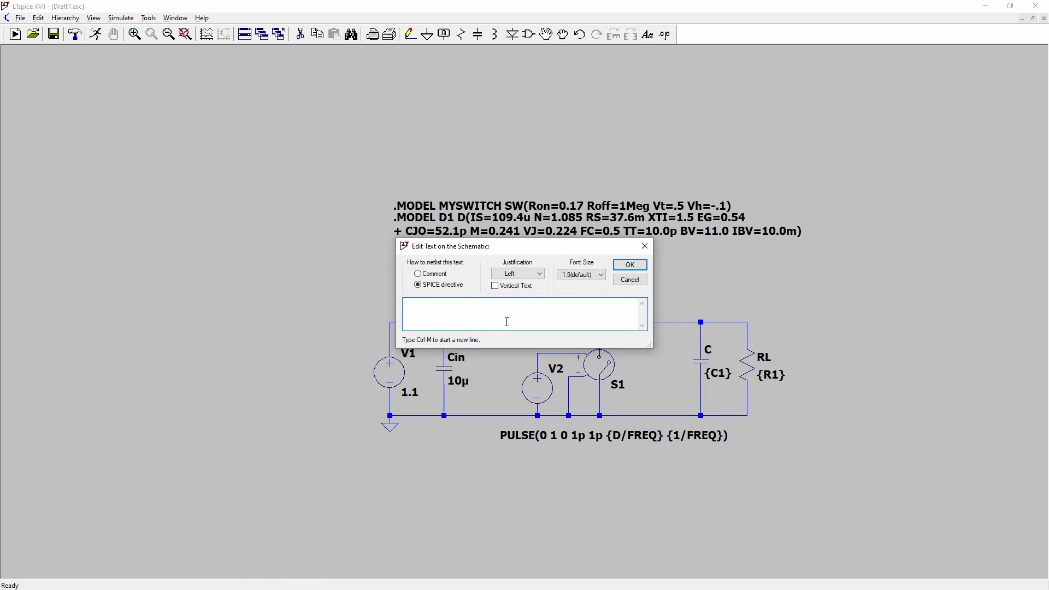
text(.PARAM L1=1m C1=1u R1=500 D=0.8 FREQ=100k)
click(630, 264)
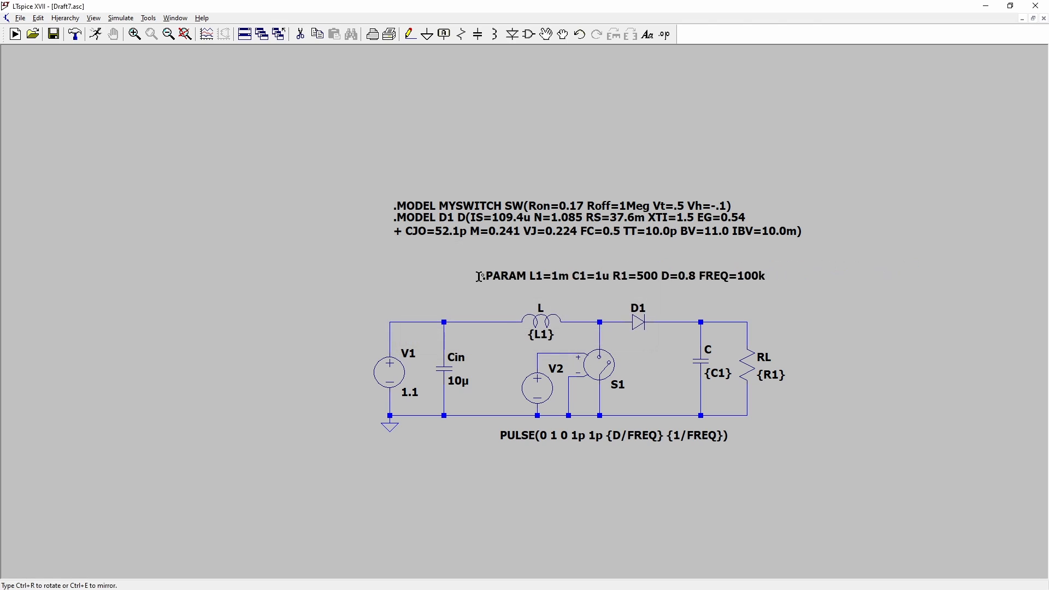
click(395, 262)
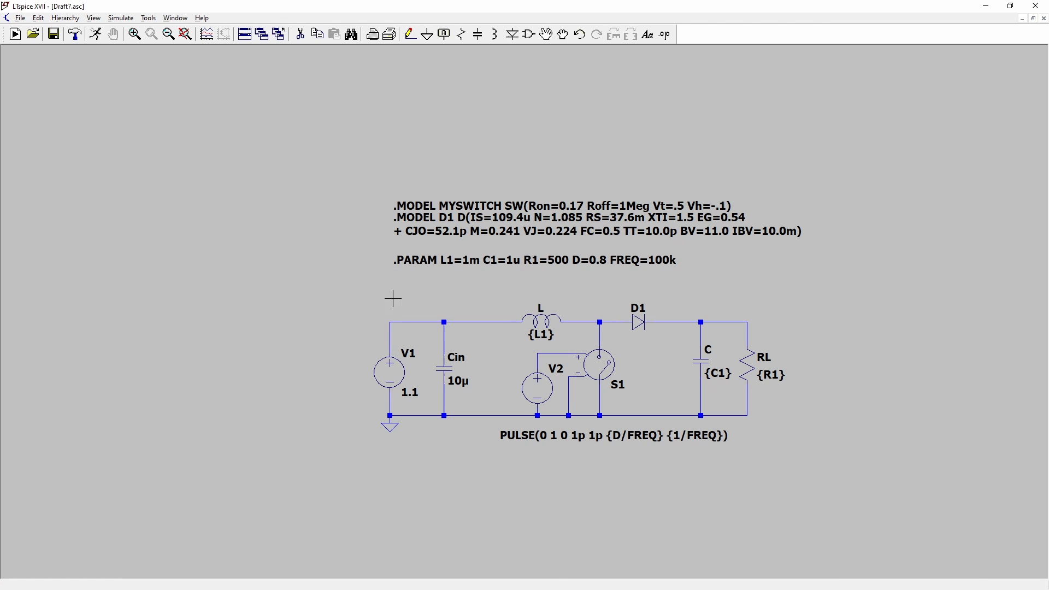
- Set parameter C1 to 10u in the .PARAM directive above the circuit
right_click(425, 263)
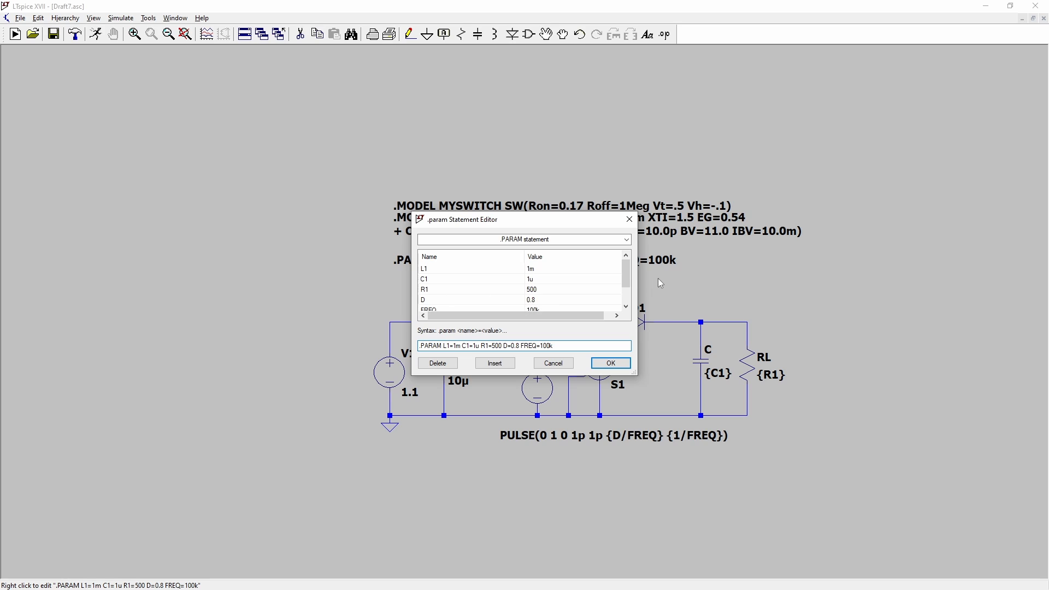
mouse_move(629, 275)
mouse_down()
mouse_move(627, 297)
mouse_move(625, 266)
mouse_up()
click(611, 363)
text(0)
click(621, 365)
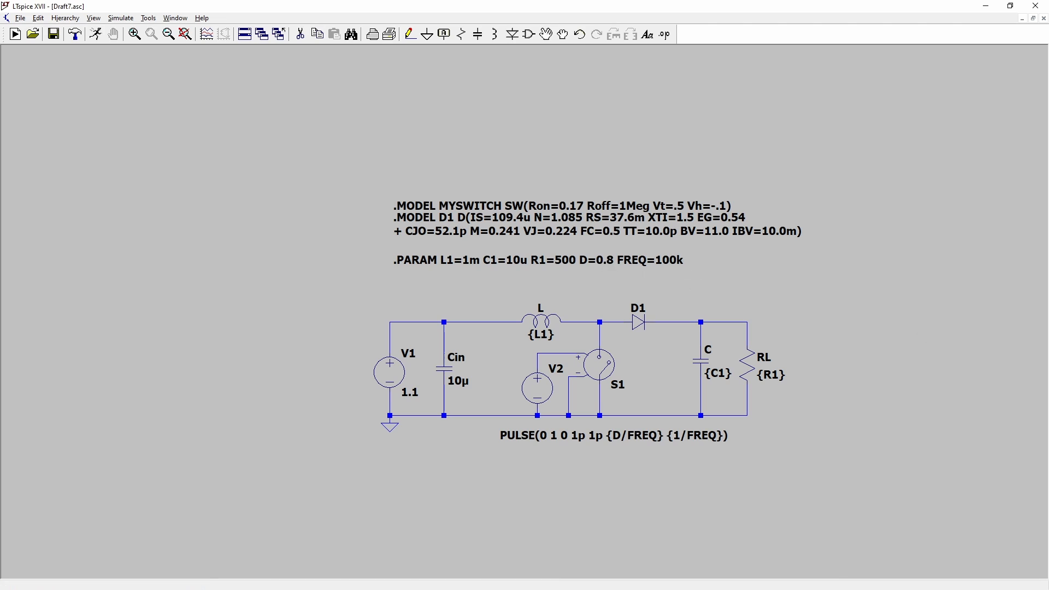
- Switch to Component_Selection.docx in Word, review the duty-cycle equations, and return to the LTspice schematic
key(alt+Tab)
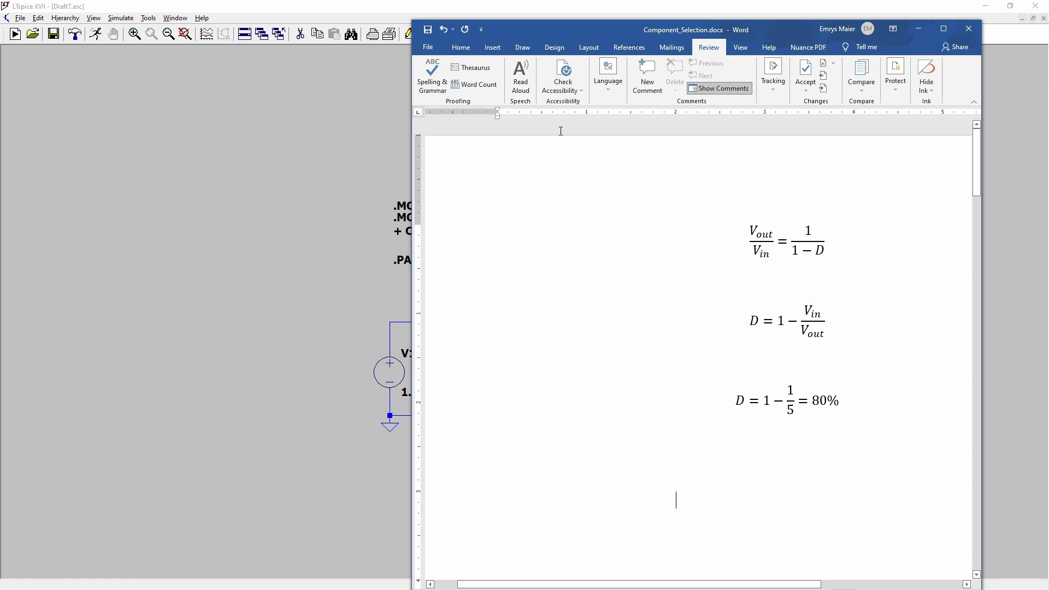
click(918, 32)
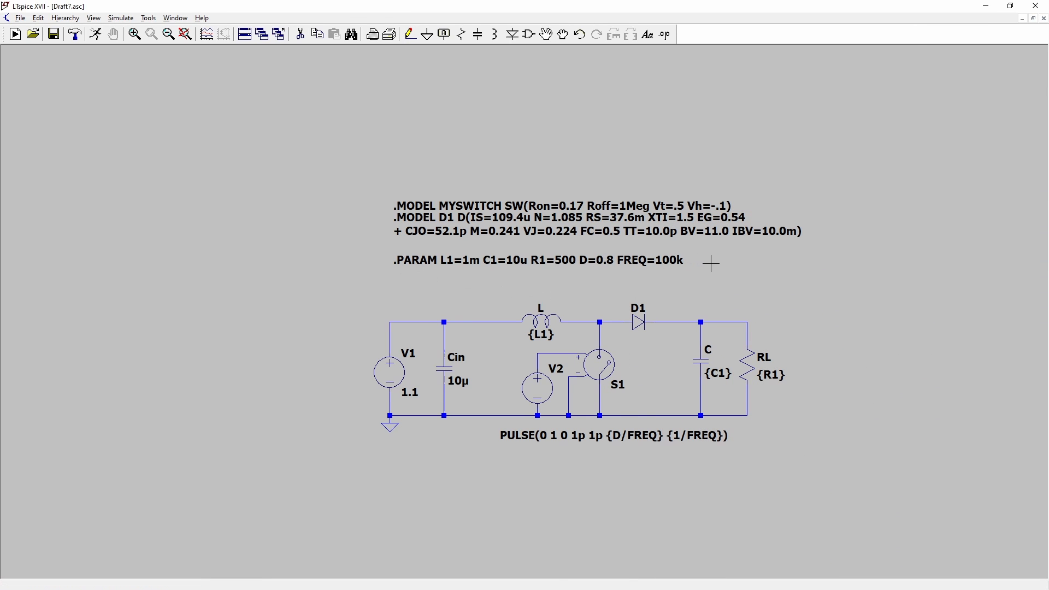
- Run a transient simulation with a stop time of 50m and plot the output voltage at the node above load RL
click(120, 18)
click(127, 33)
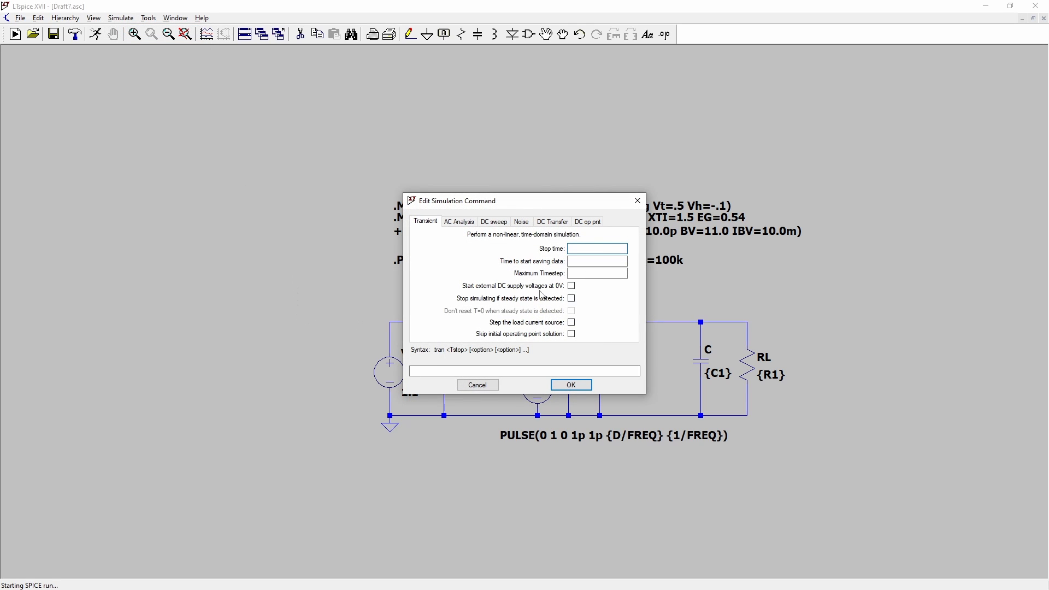
text(50m)
key(Return)
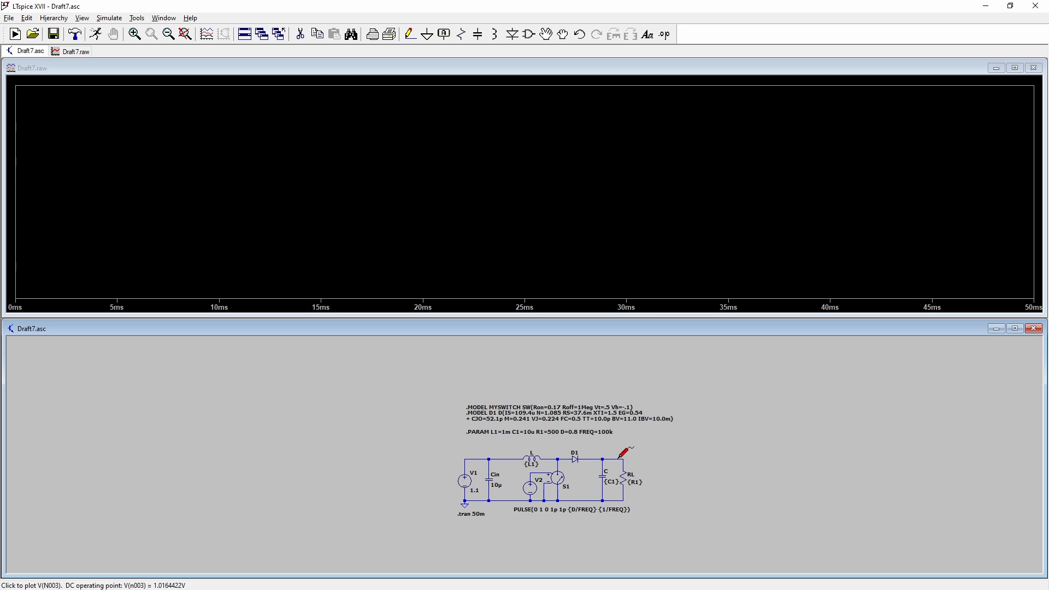
click(621, 456)
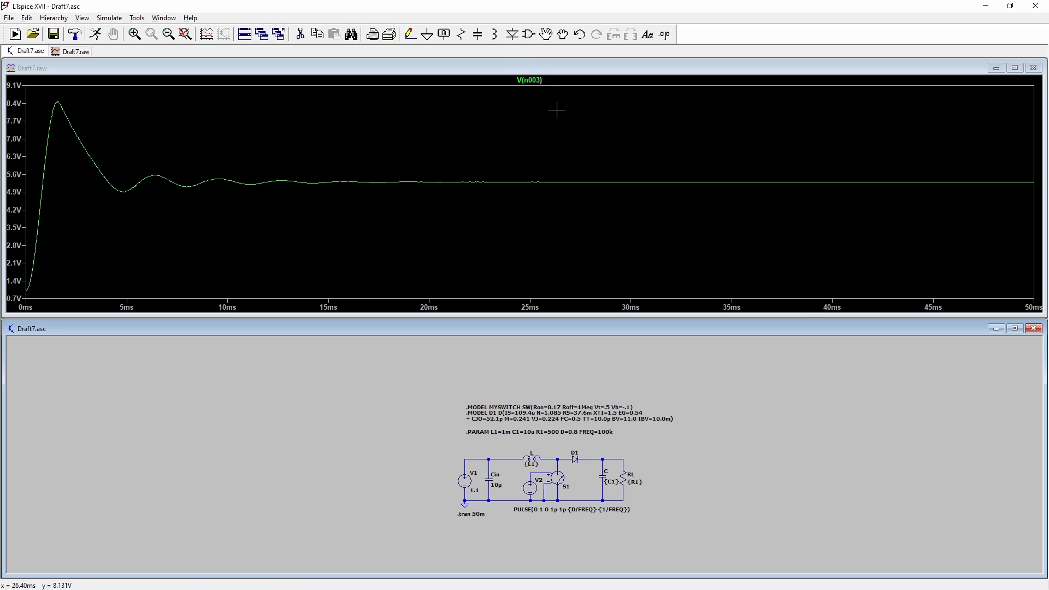
- Measure the settled output voltage by placing a cursor on its trace at about 29 ms
click(529, 79)
drag(596, 183, 614, 181)
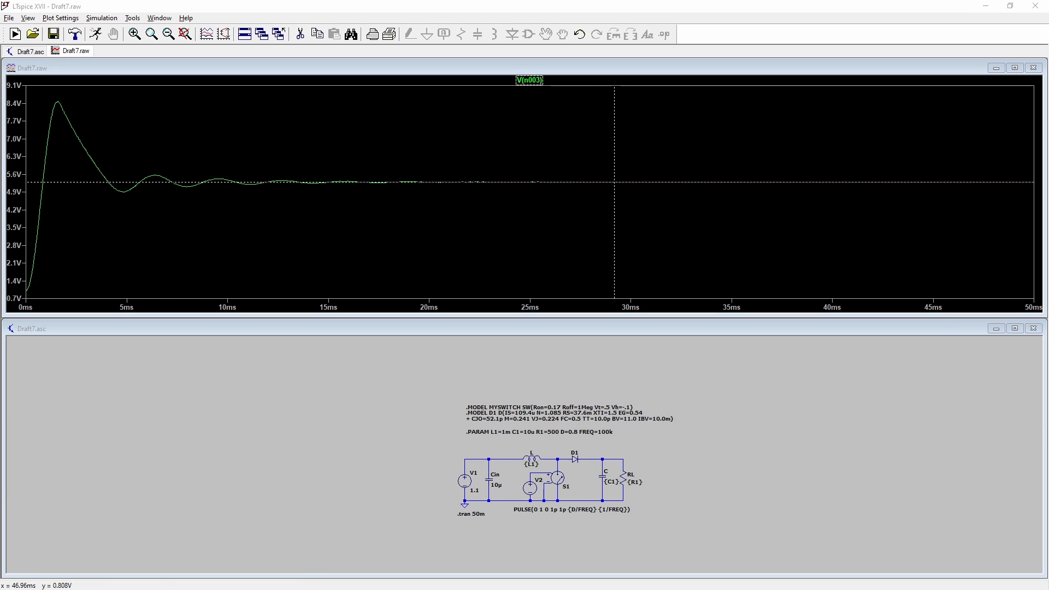
right_click(614, 182)
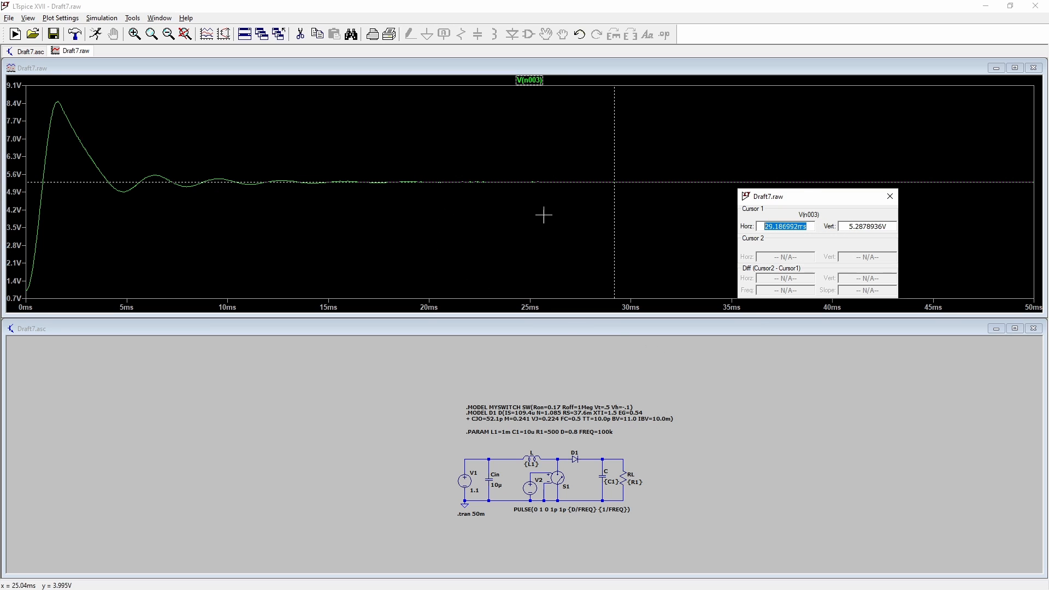
drag(836, 200, 462, 201)
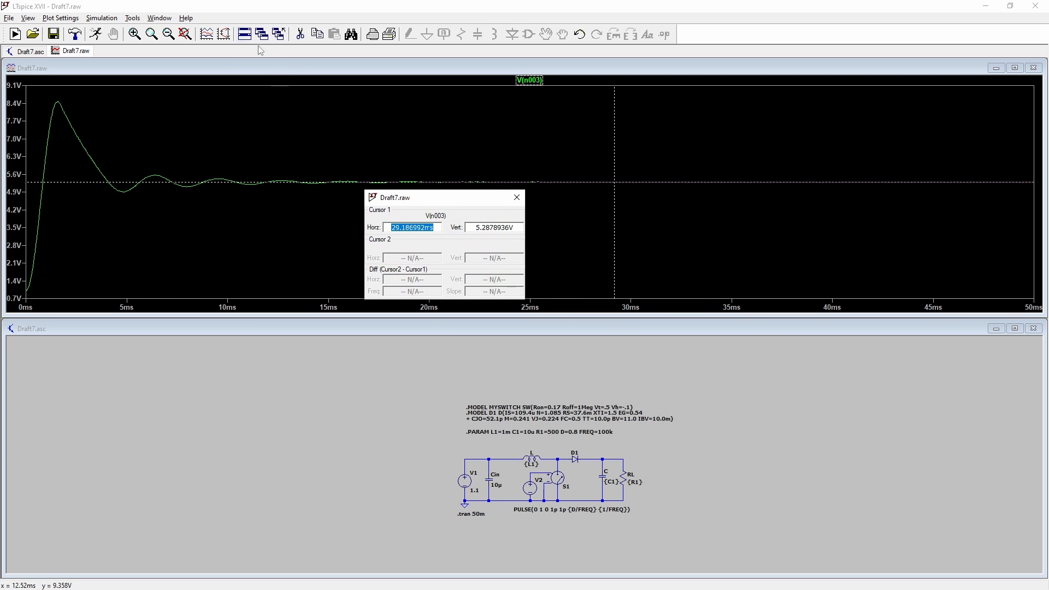
- Examine a few switching cycles of the output voltage ripple around 30.5 ms, with the cursor readout clear of the waveform
click(136, 35)
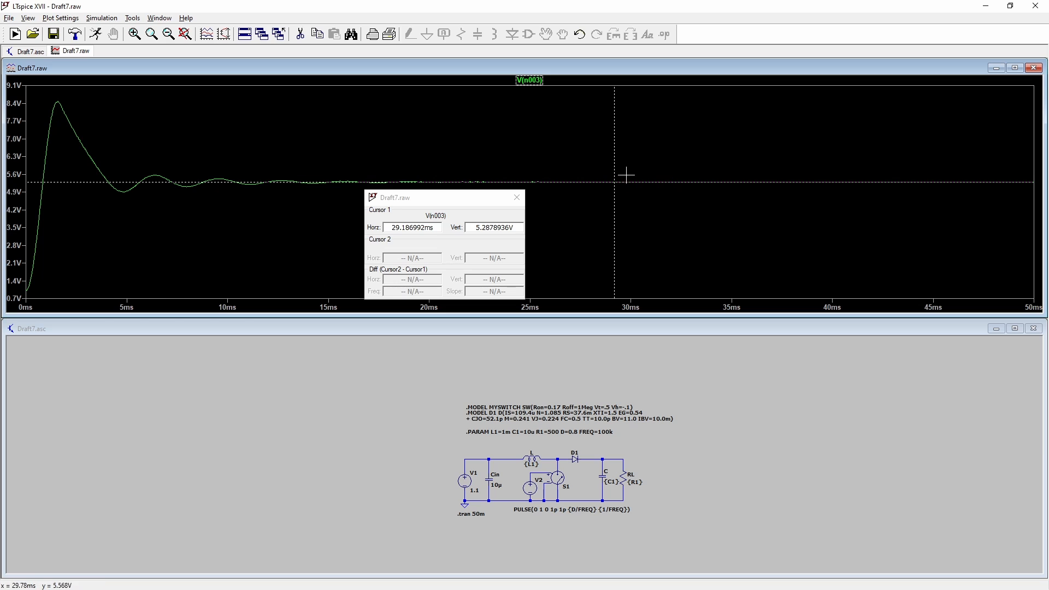
drag(619, 178, 668, 205)
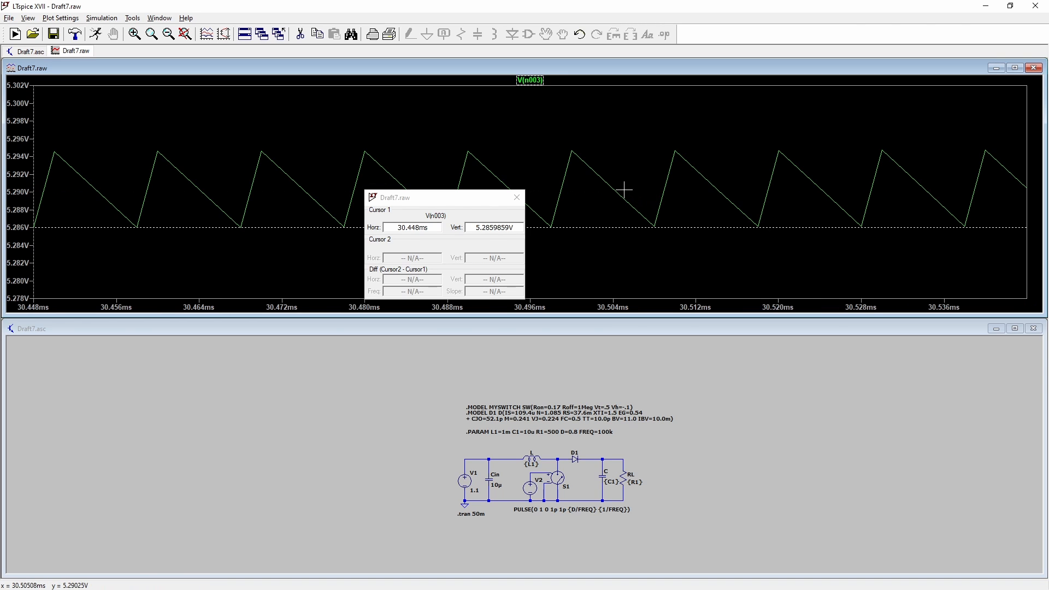
drag(558, 142, 798, 245)
drag(448, 203, 922, 221)
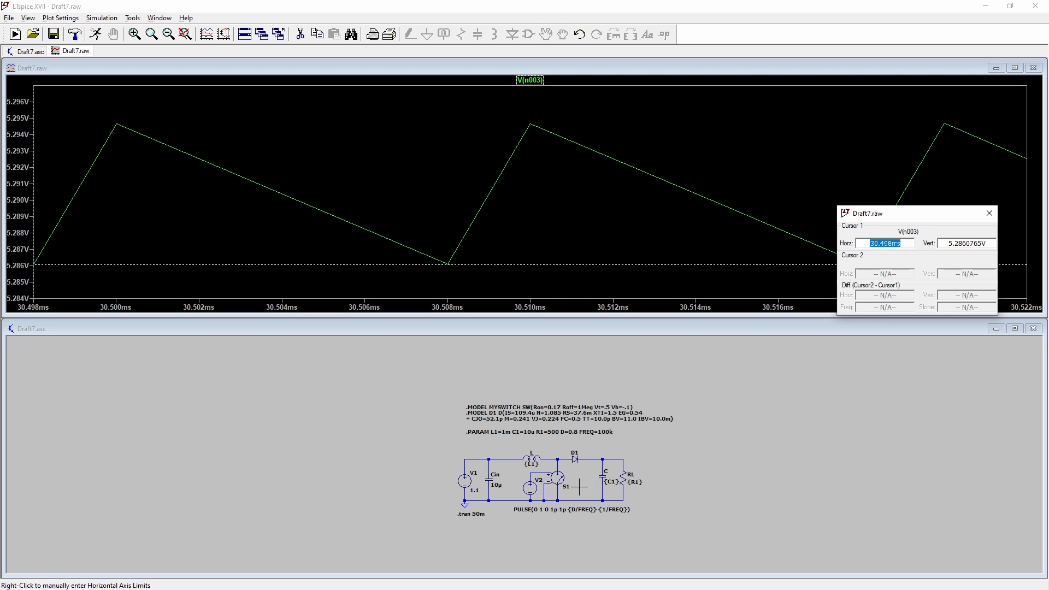
- Plot only the current through inductor L over the full 50 ms, with the schematic fitted to its window
click(532, 458)
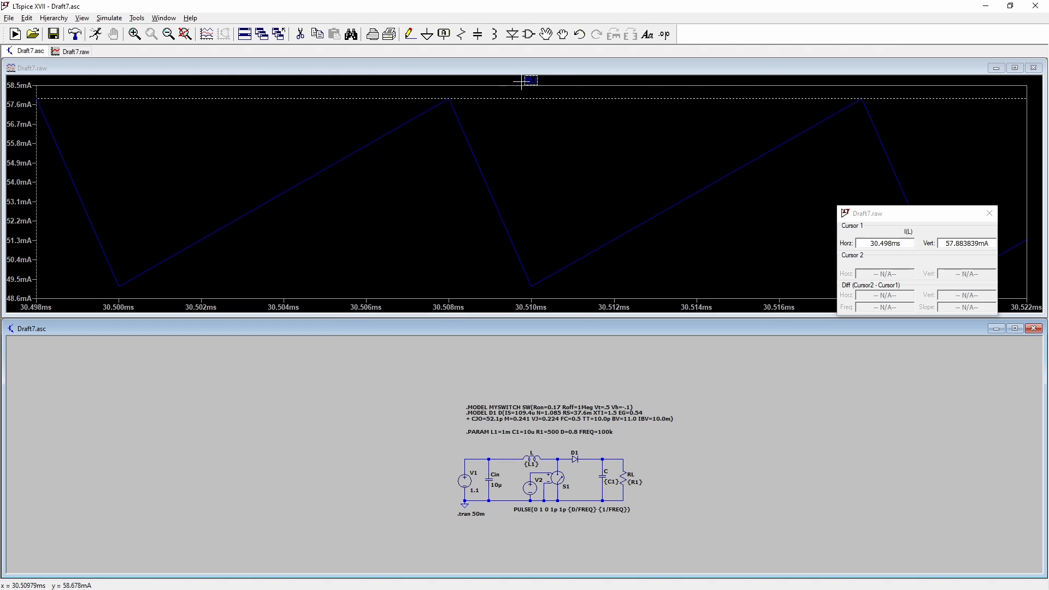
key(space)
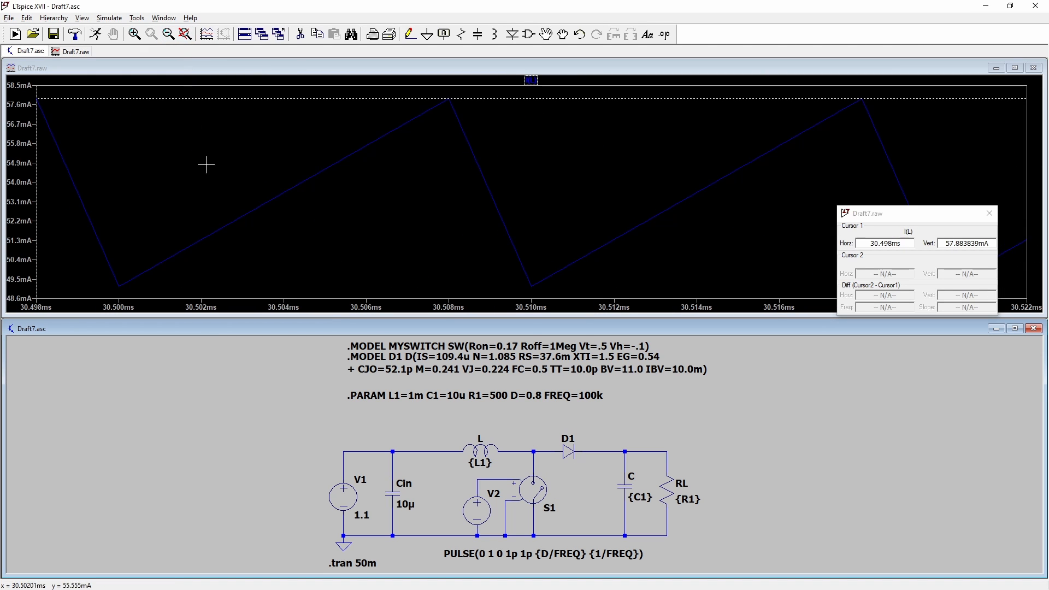
click(383, 80)
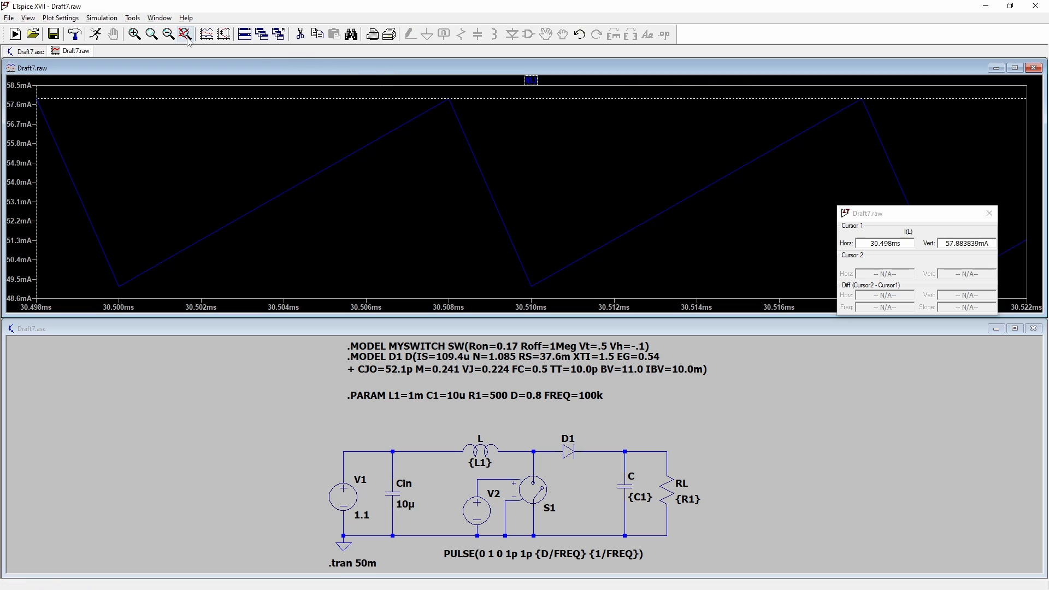
click(184, 35)
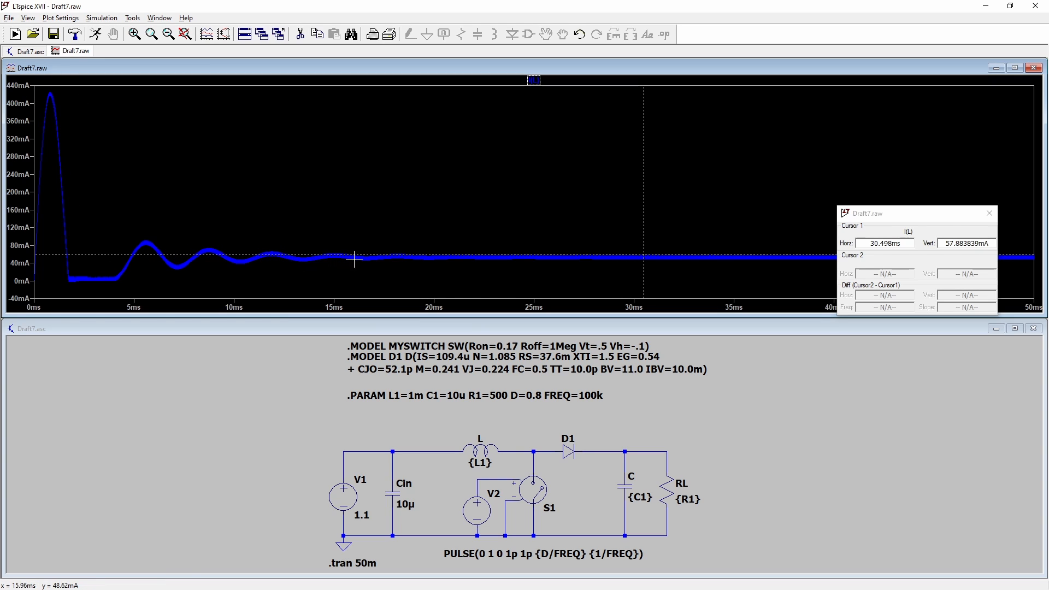
- Measure the midpoint of the inductor current ripple near 30.5 ms, and replot only the output voltage over the full time range
click(628, 254)
drag(636, 251, 659, 265)
drag(353, 145, 403, 216)
mouse_move(558, 164)
mouse_down()
mouse_move(502, 175)
mouse_move(486, 194)
mouse_move(497, 182)
mouse_up()
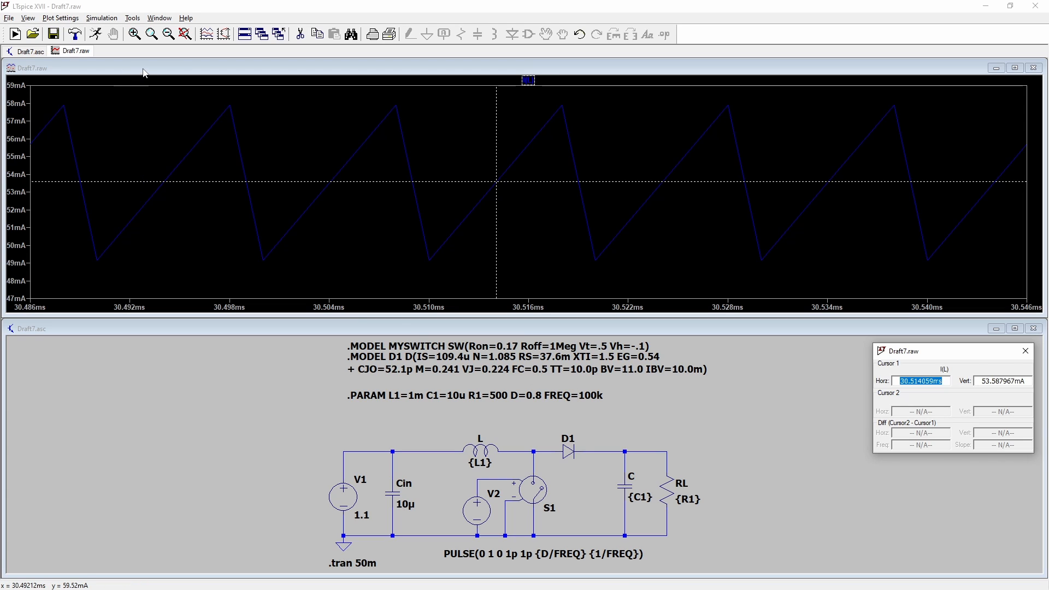
click(185, 34)
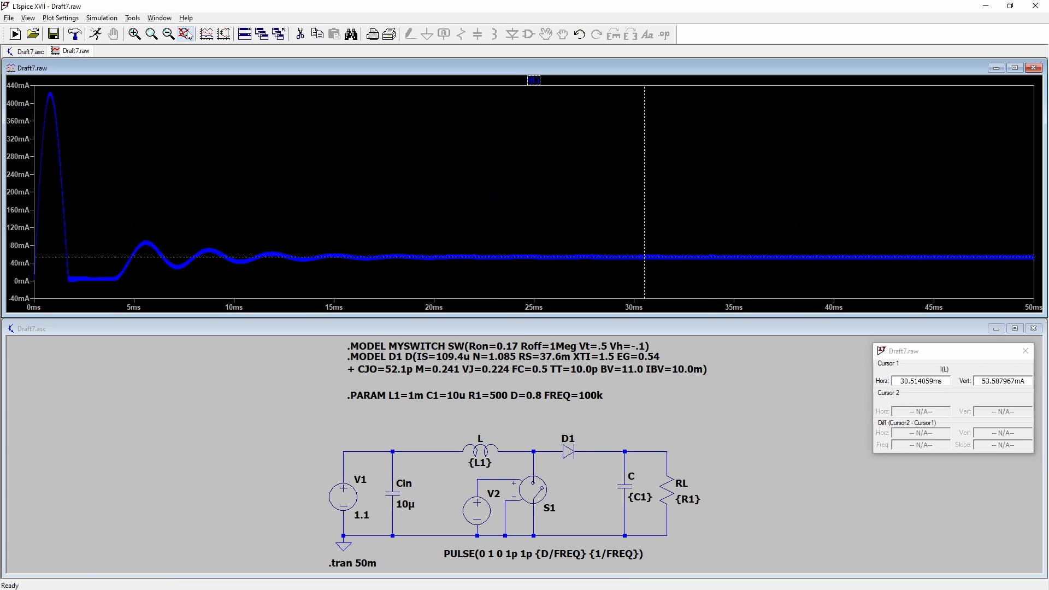
click(663, 452)
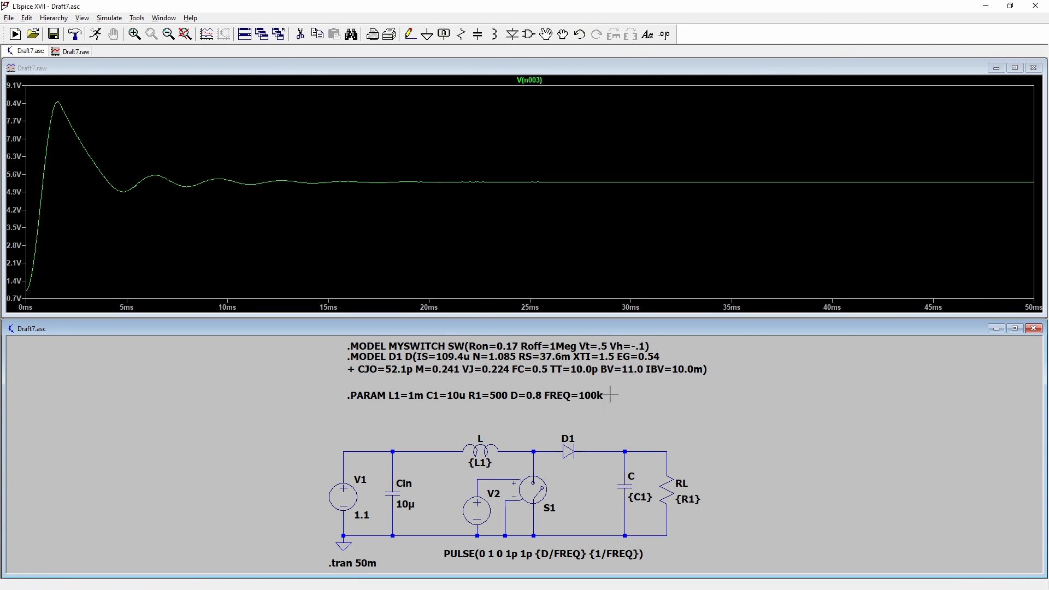
- Add the SPICE directive .STEP PARAM FREQ LIST 1k 10k 100k 1MEG directly below the .PARAM line
click(666, 35)
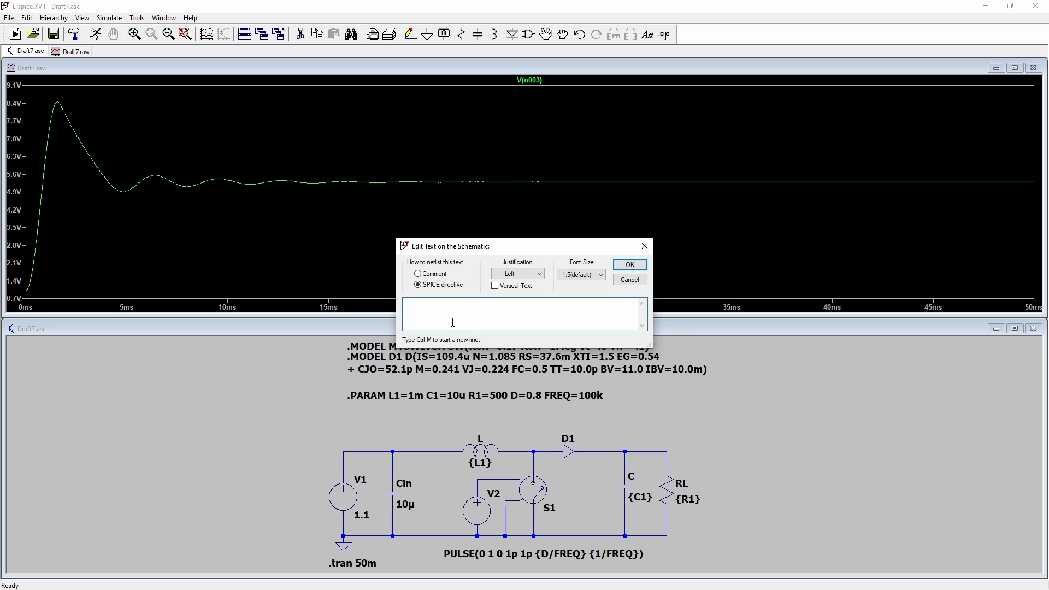
text(.STEP PARAM)
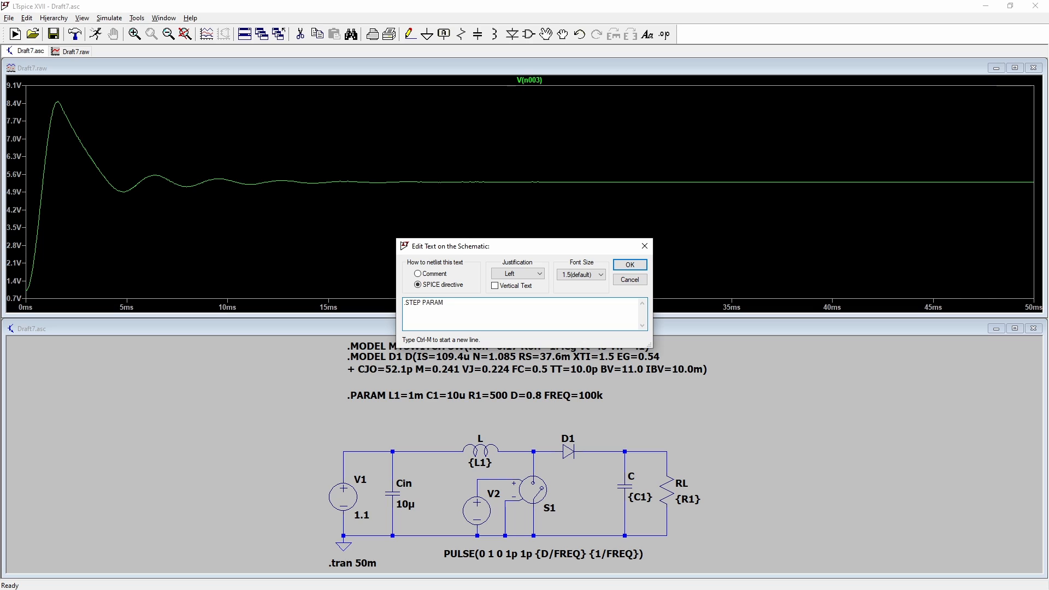
text( FREQ LIST 1k 10k 100k 1MEG)
click(631, 265)
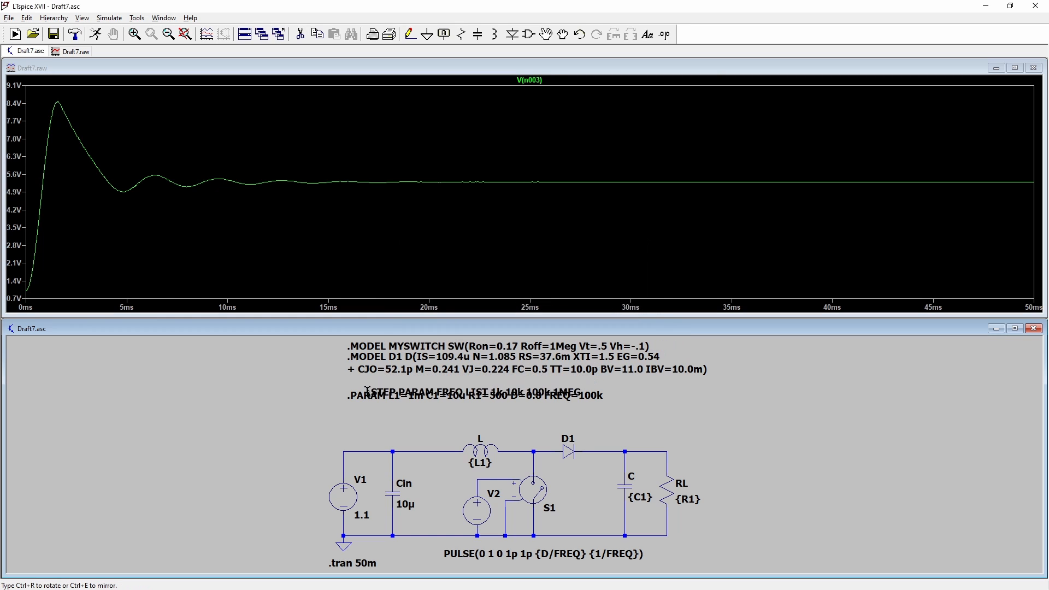
click(349, 405)
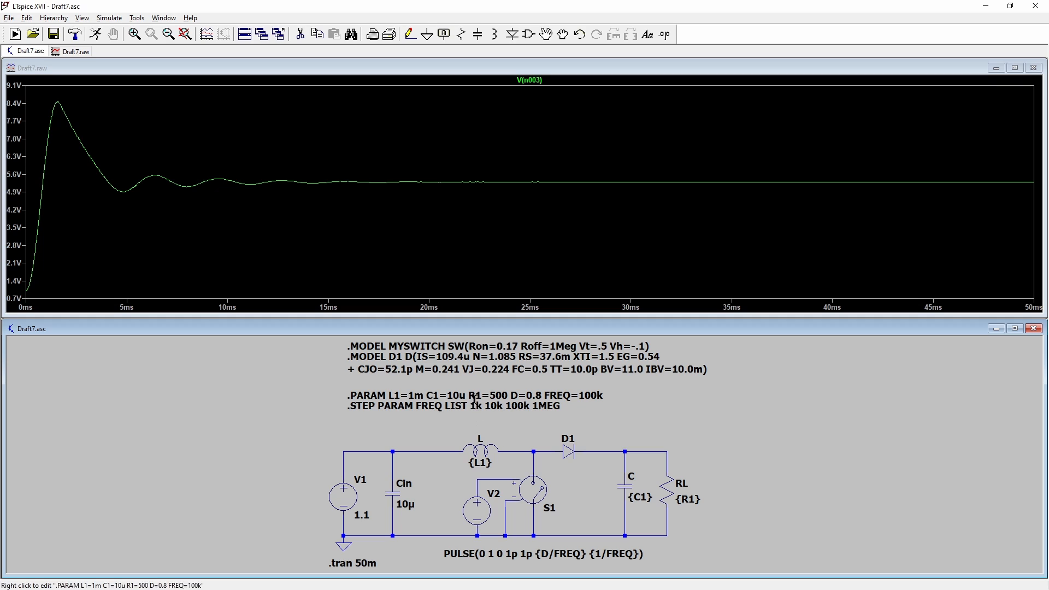
- Run the frequency-stepped simulation and compare the output voltage ripple of the stepped runs around 26.3 ms
click(109, 18)
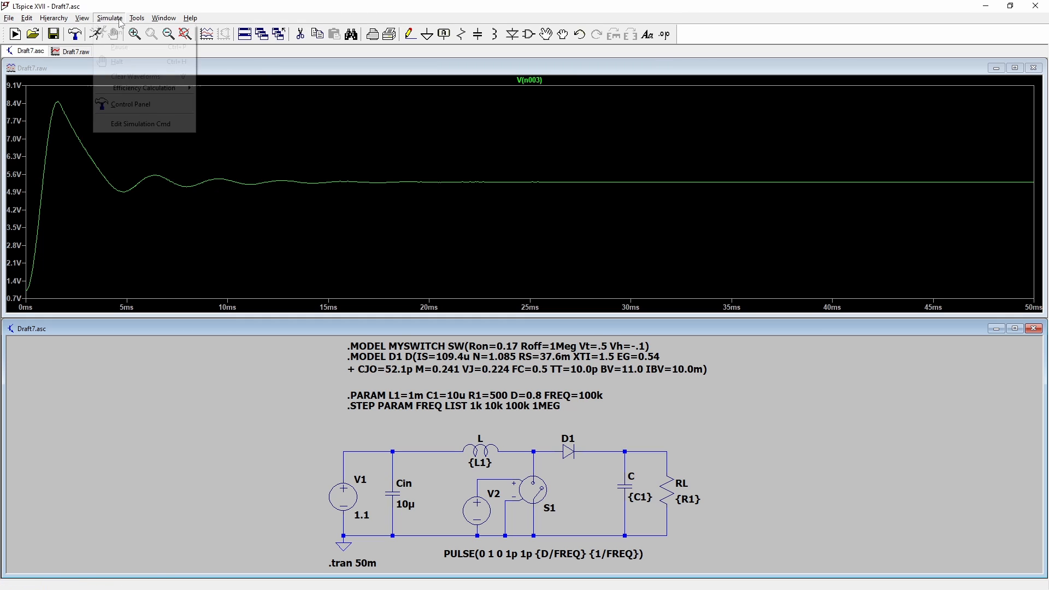
click(117, 31)
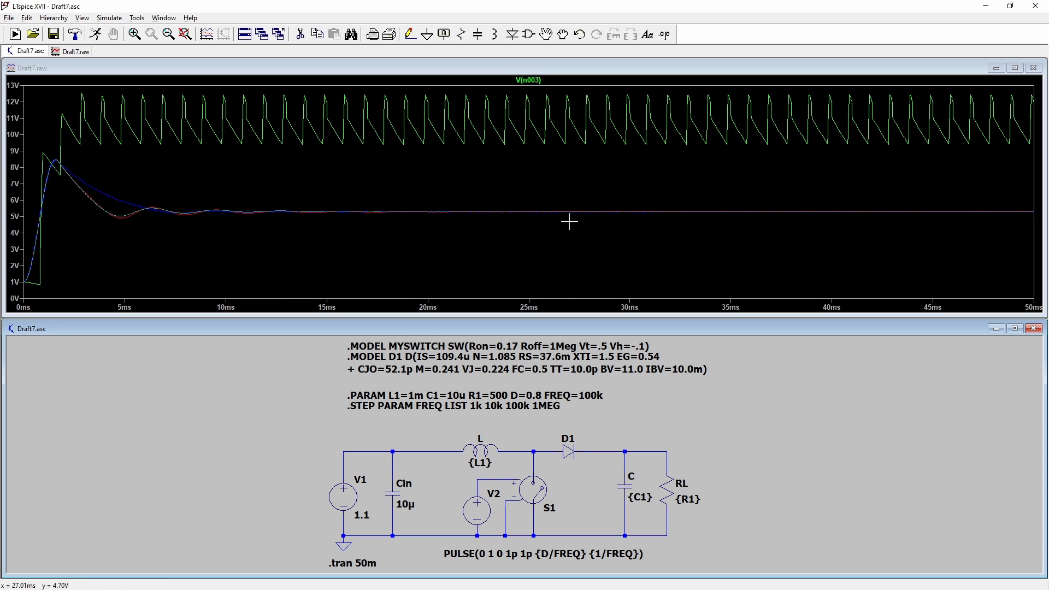
click(540, 205)
drag(543, 207, 571, 217)
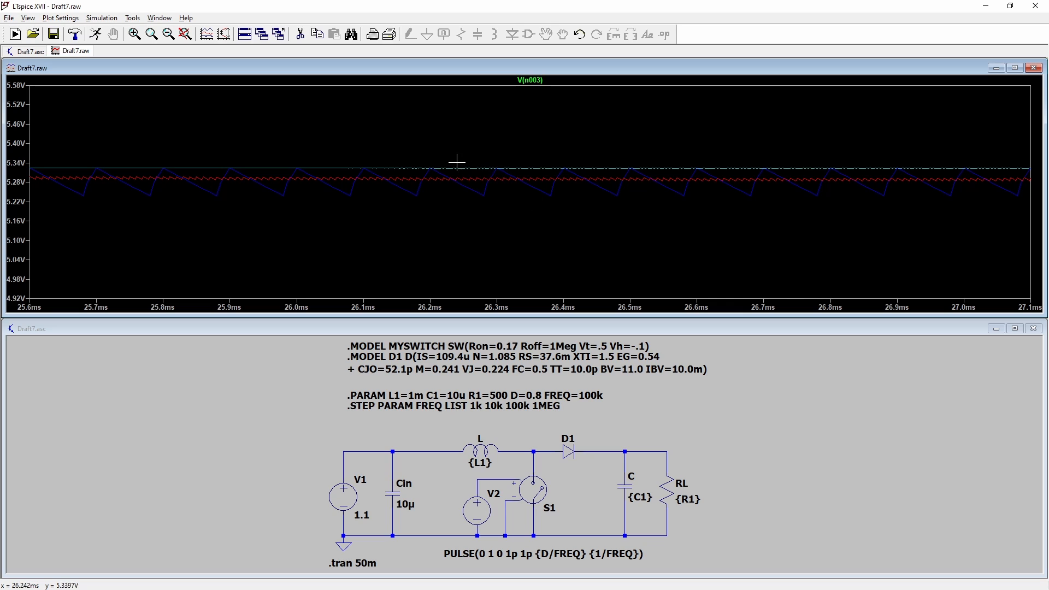
drag(444, 158, 601, 204)
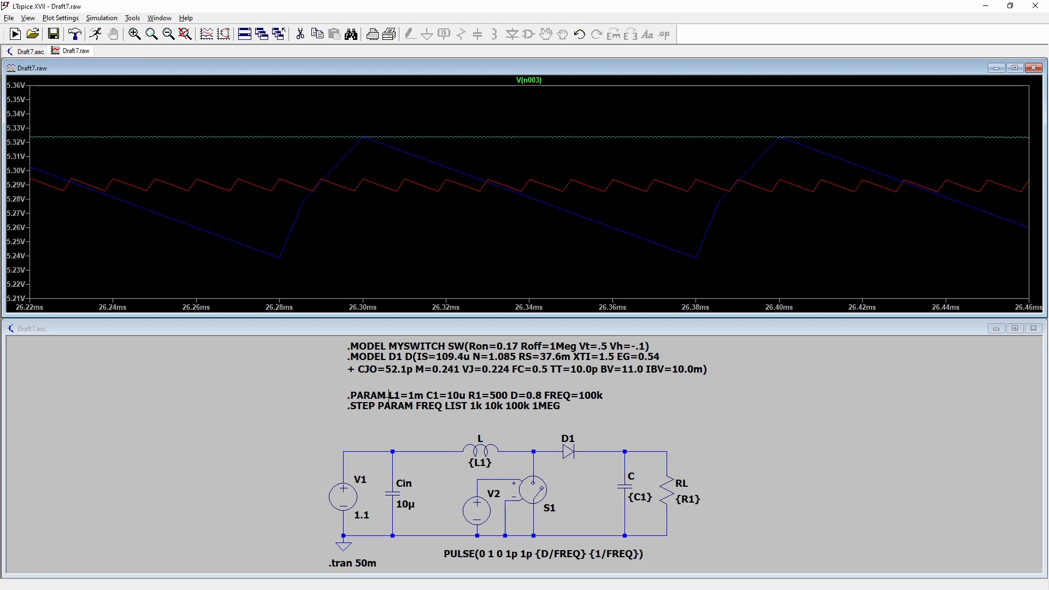
click(185, 34)
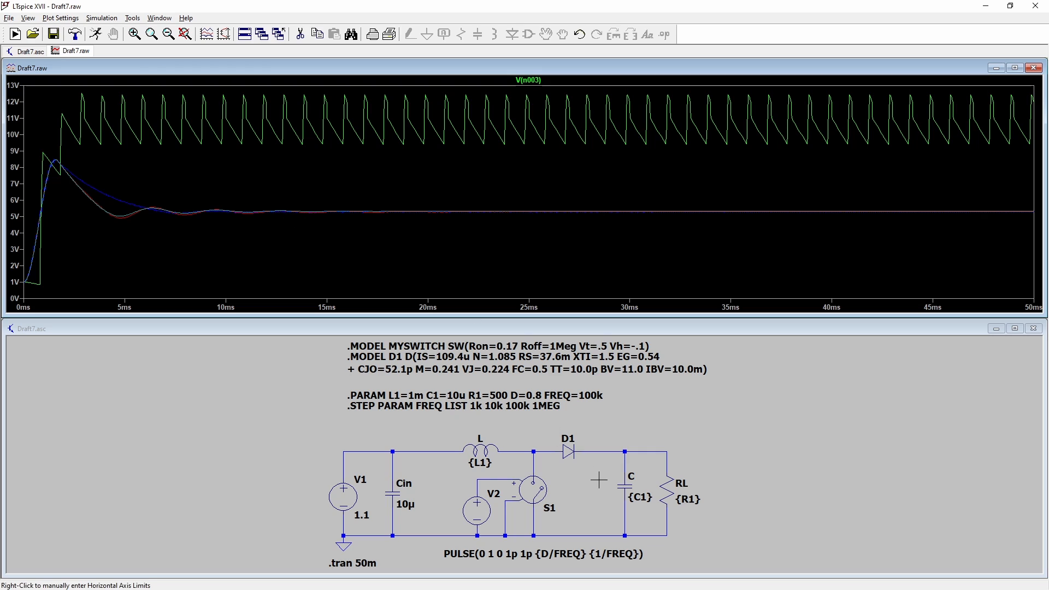
- Change the .STEP directive to sweep L1 with the first three list values 1u, 10u and 100u
right_click(435, 409)
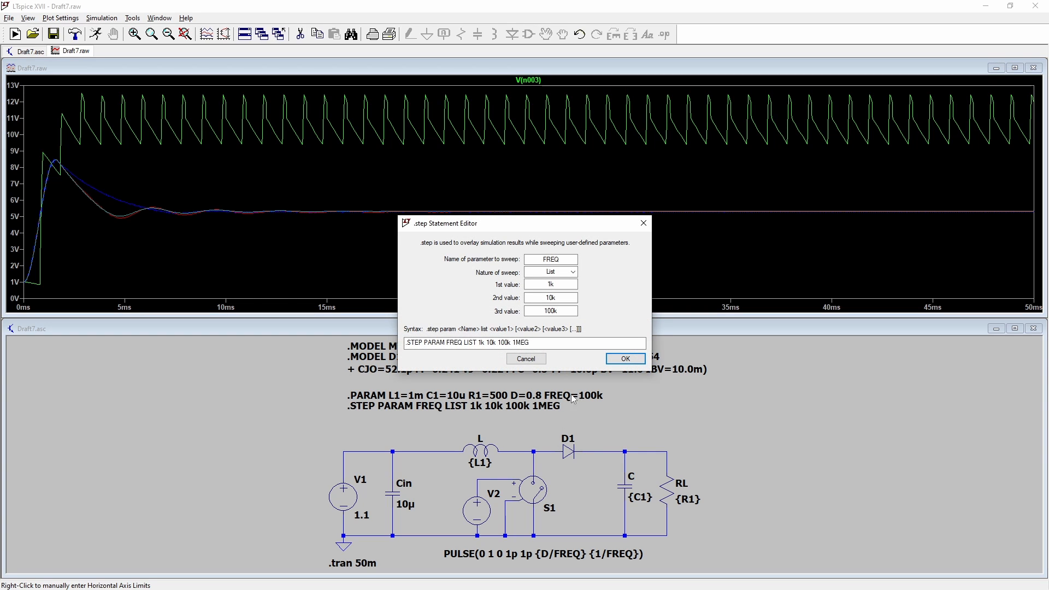
click(553, 285)
double_click(565, 260)
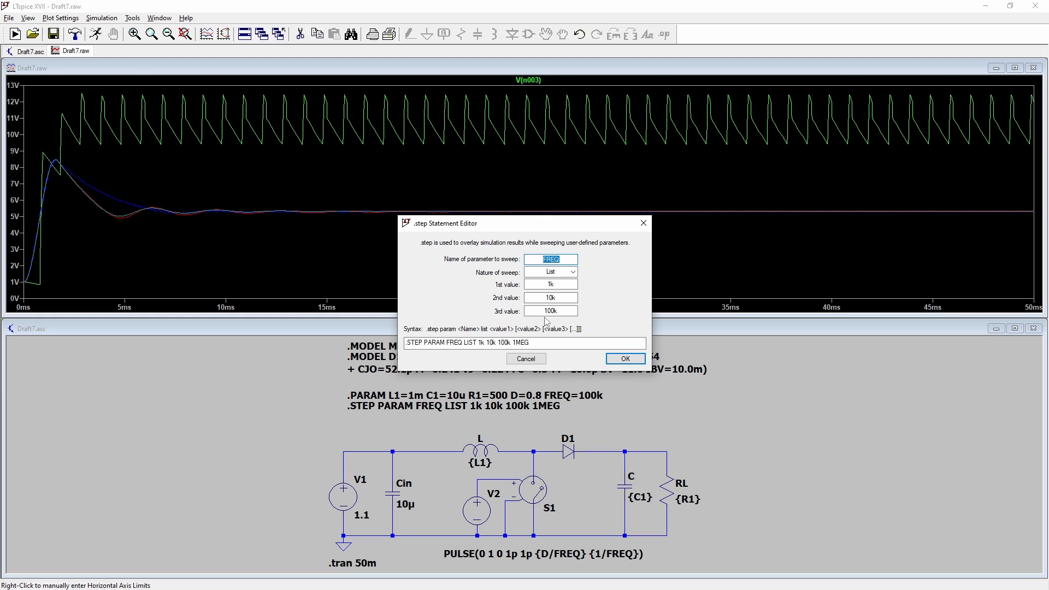
text(L1)
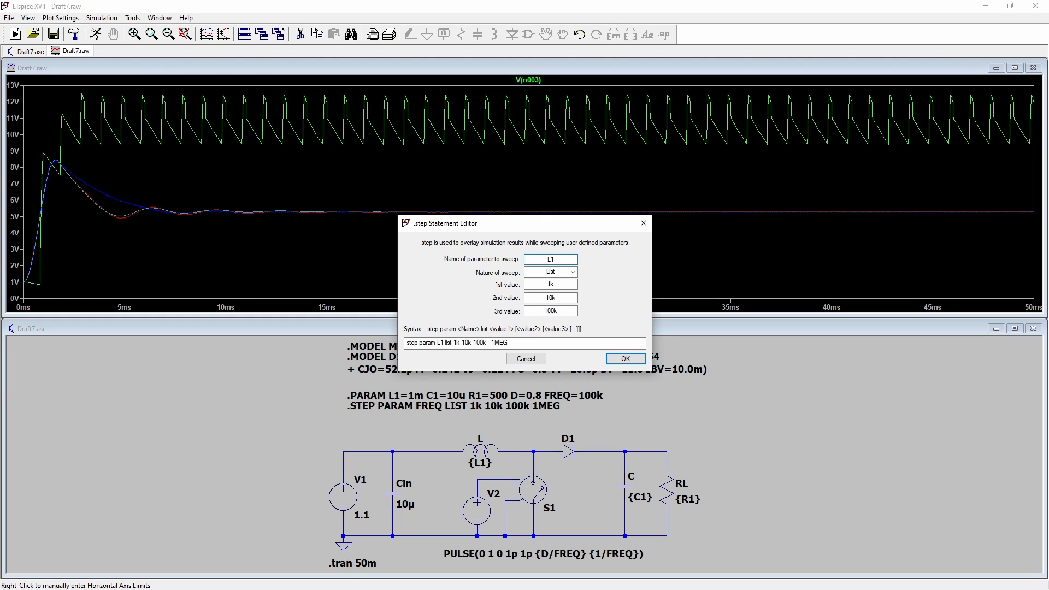
drag(558, 284, 529, 294)
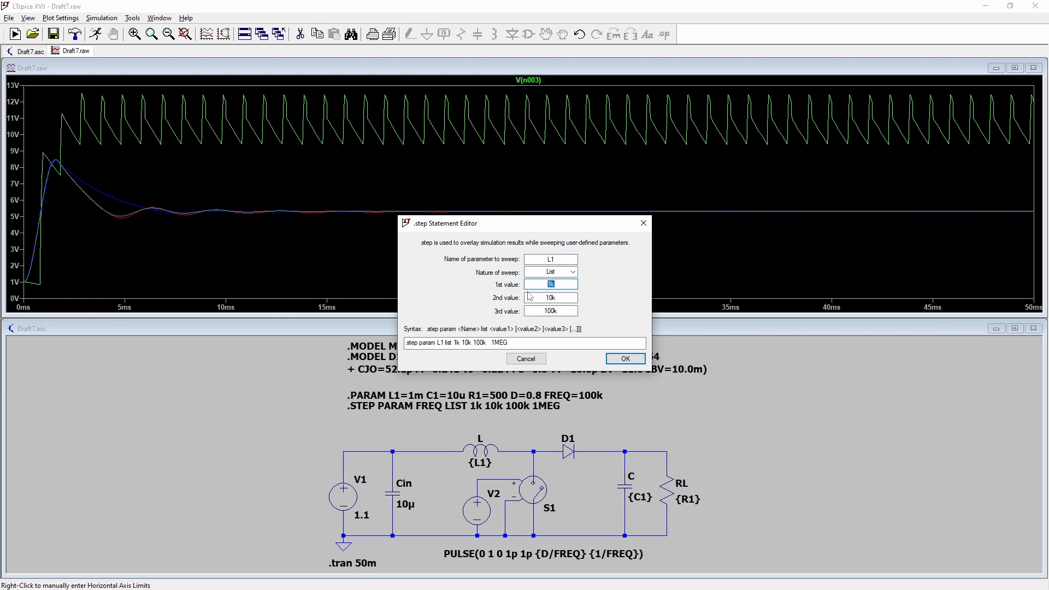
text(1u)
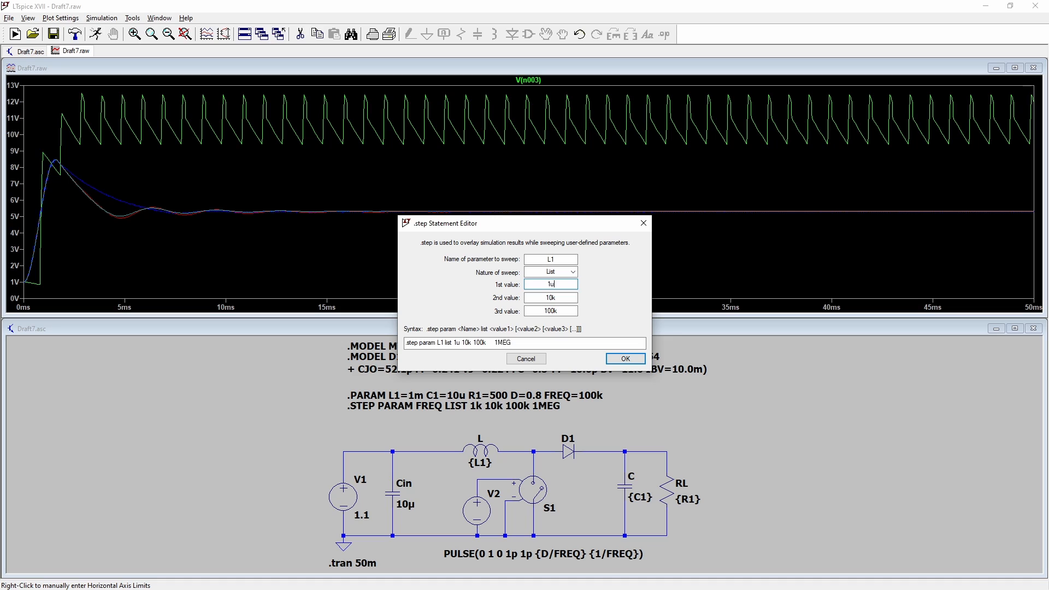
drag(560, 299, 529, 299)
text(10u)
double_click(545, 311)
text(100u)
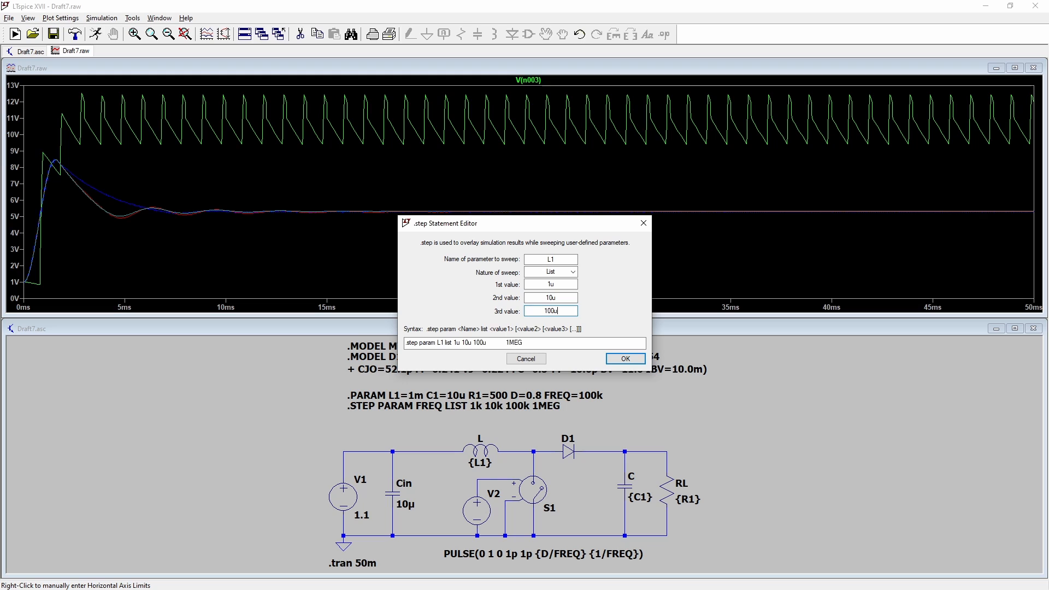
- Replace the leftover 1MEG at the end of the L1 sweep statement with 1m and apply the edited directive
drag(487, 343, 690, 343)
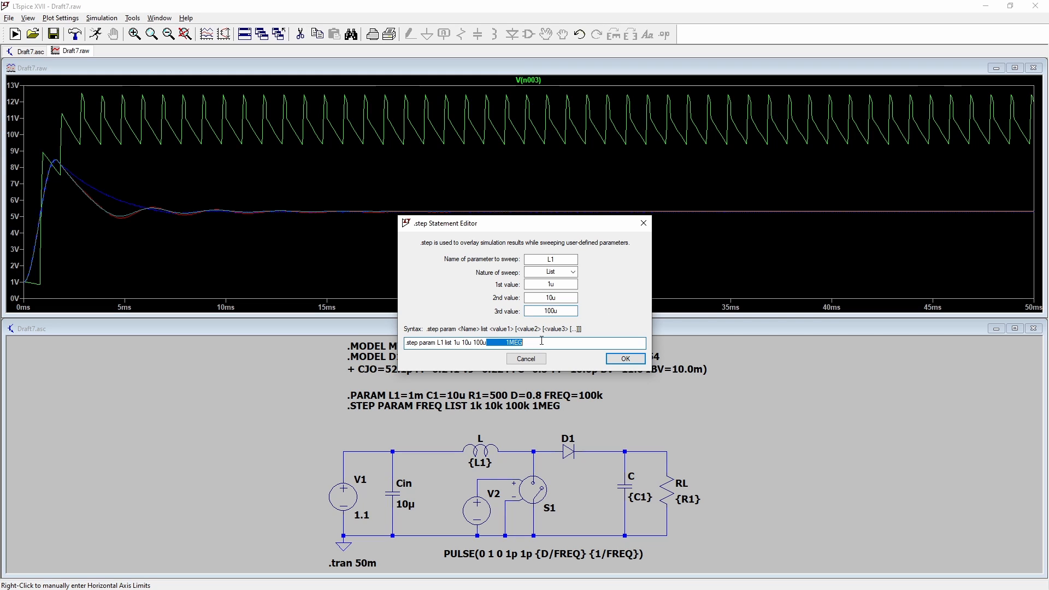
key(BackSpace)
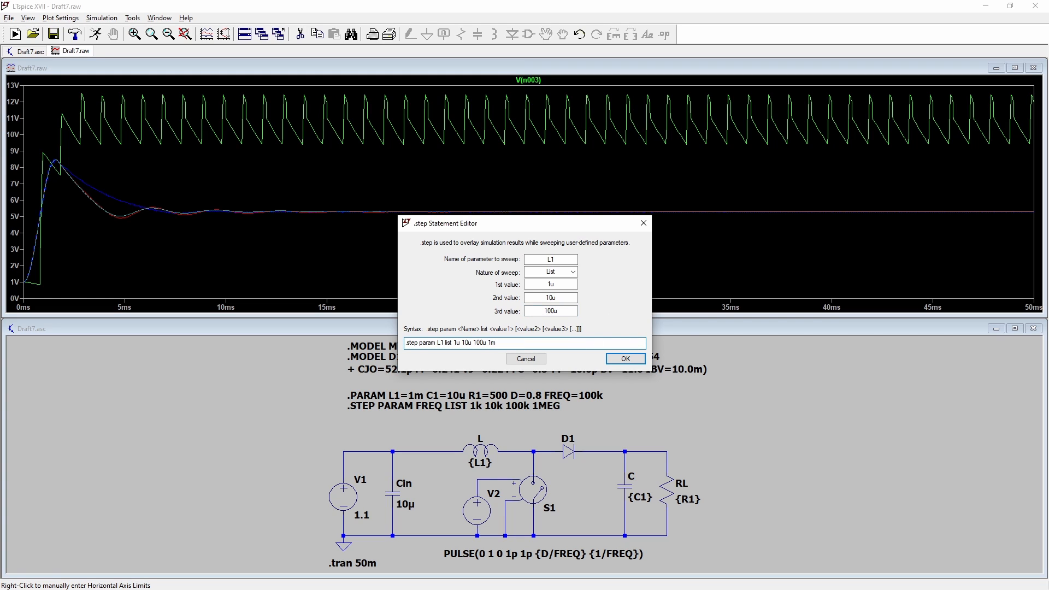
click(626, 358)
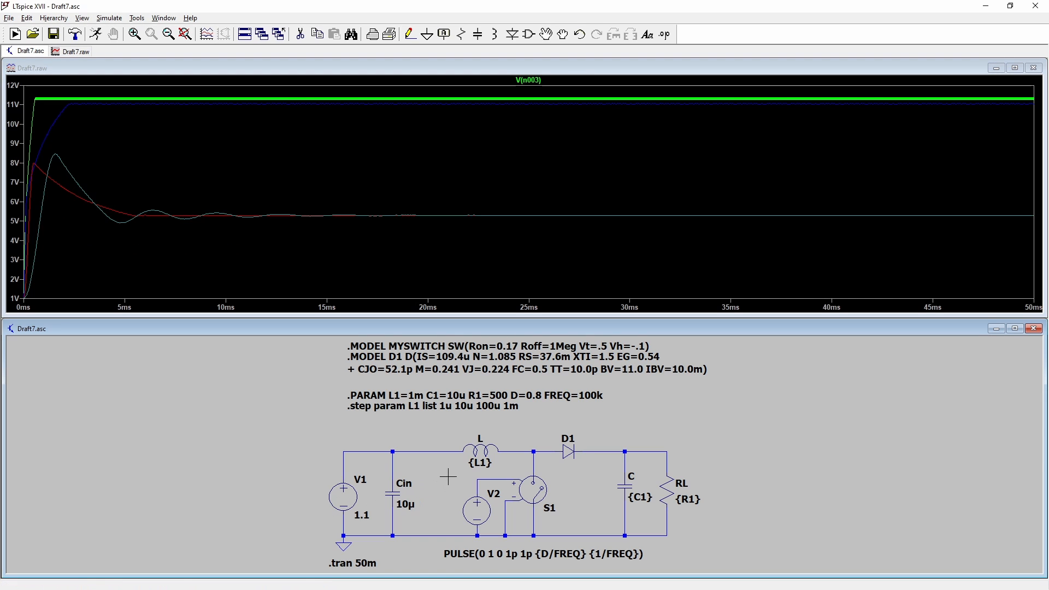
- Add the current through inductor L to the plot, display only the 1e-006 L1 step, and inspect a few cycles around 19.75 ms
click(484, 448)
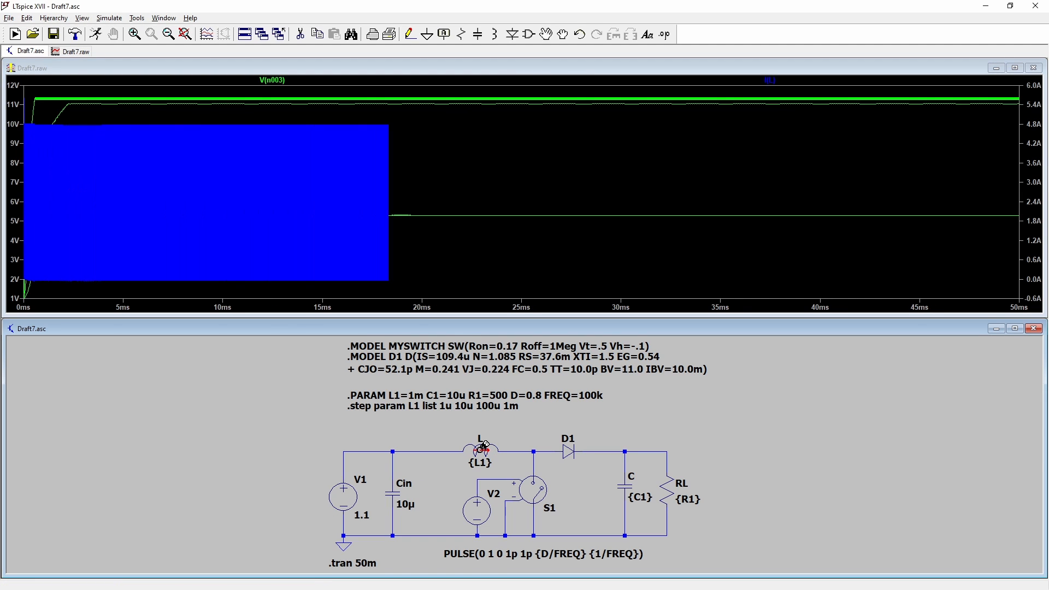
right_click(458, 174)
mouse_move(486, 211)
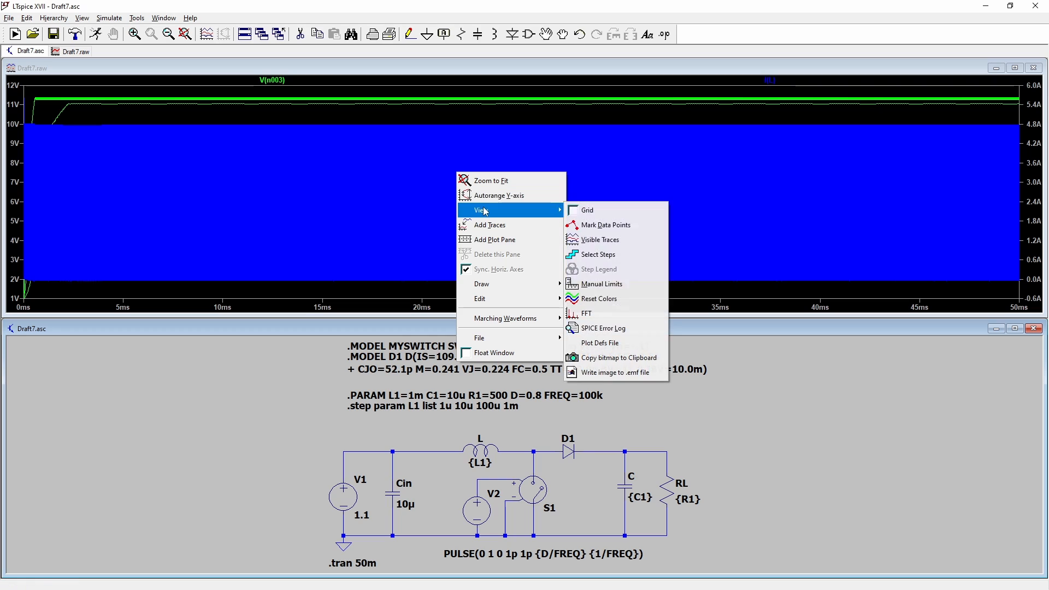
click(602, 255)
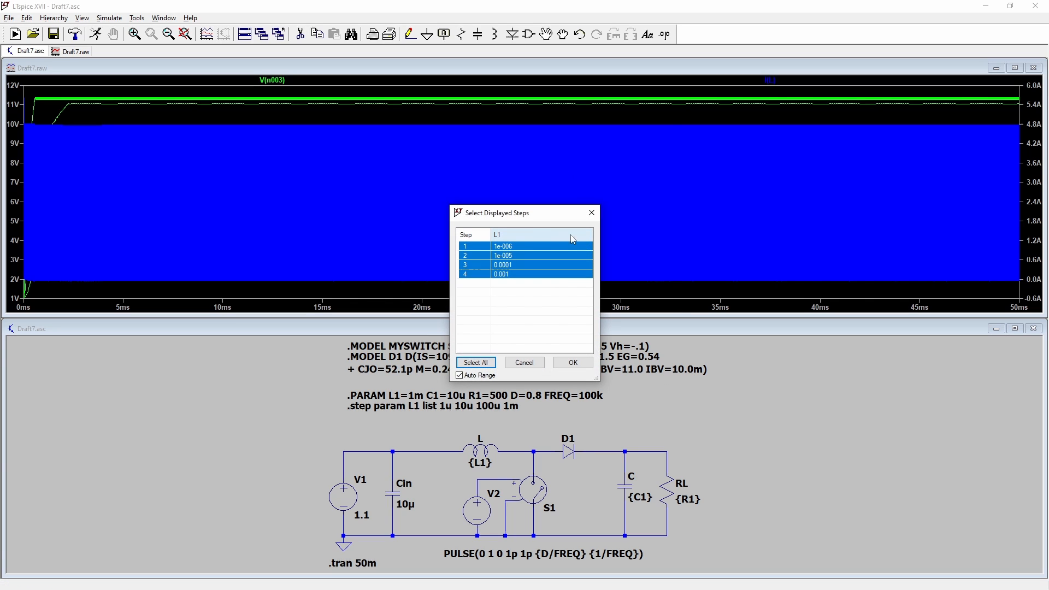
click(489, 247)
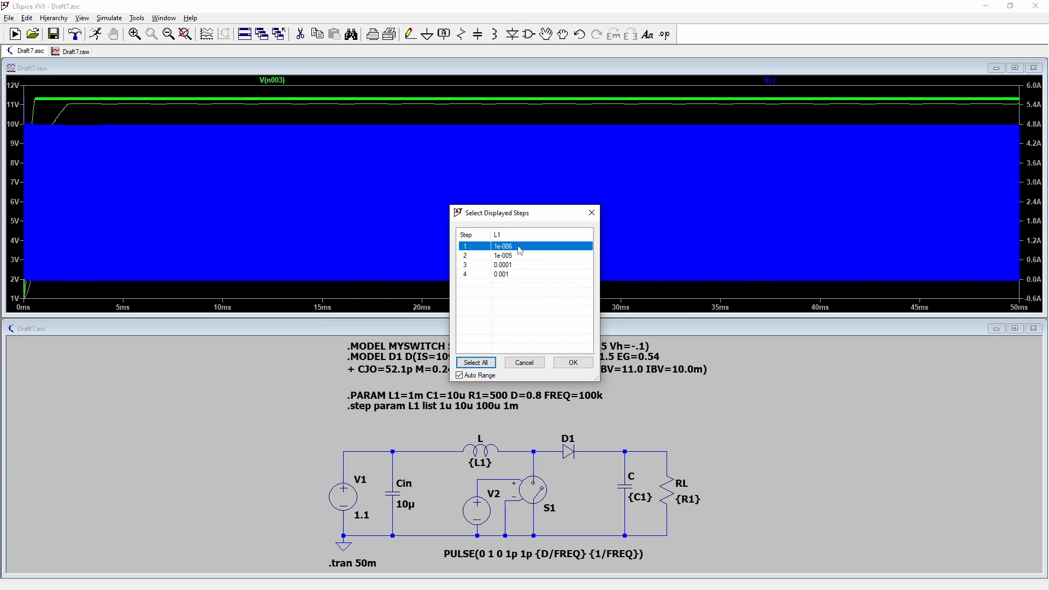
click(573, 362)
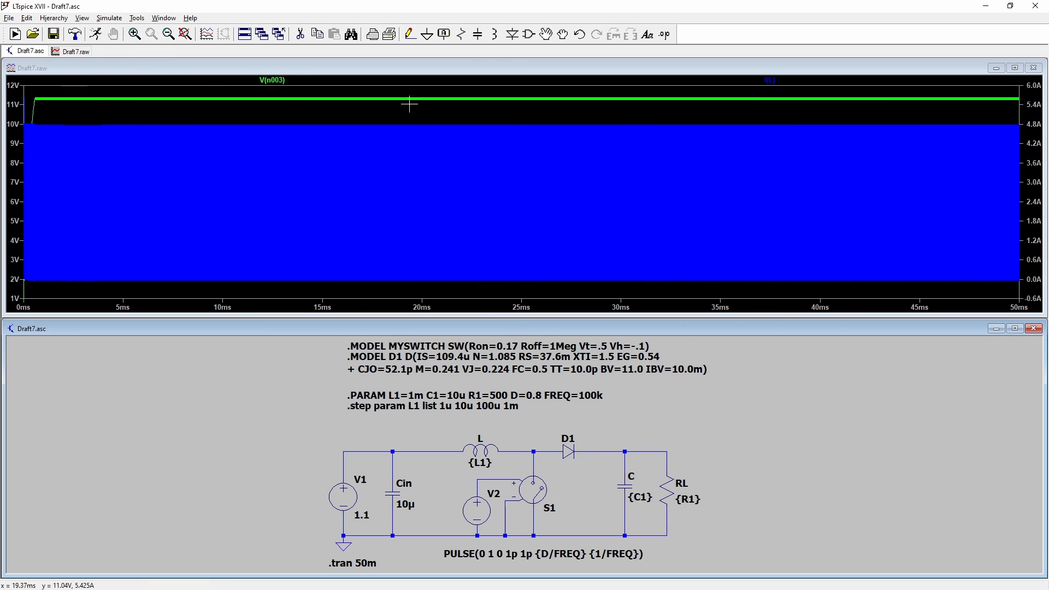
drag(406, 97, 410, 286)
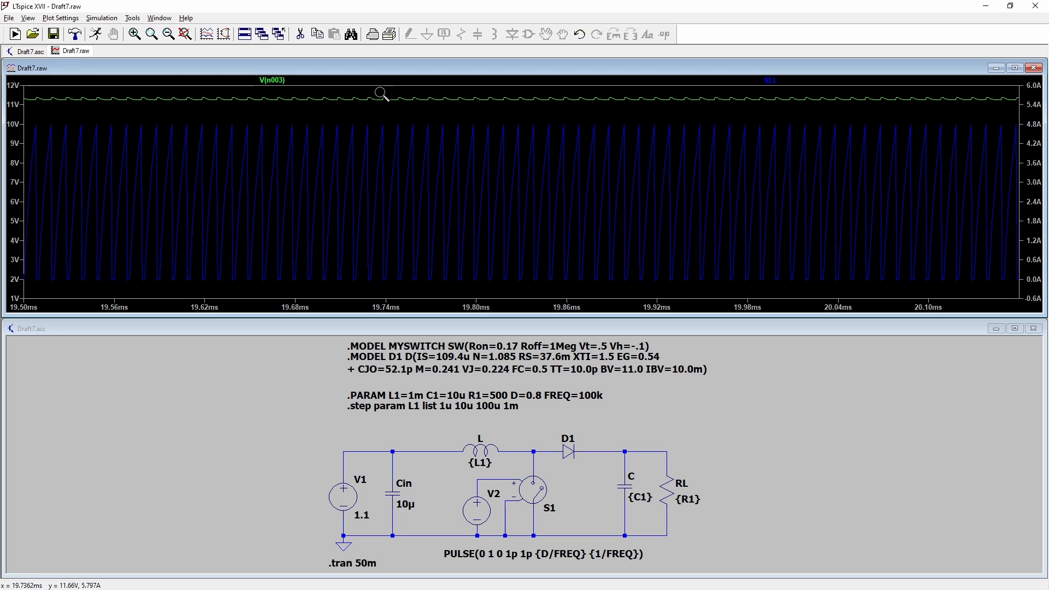
drag(382, 94, 429, 288)
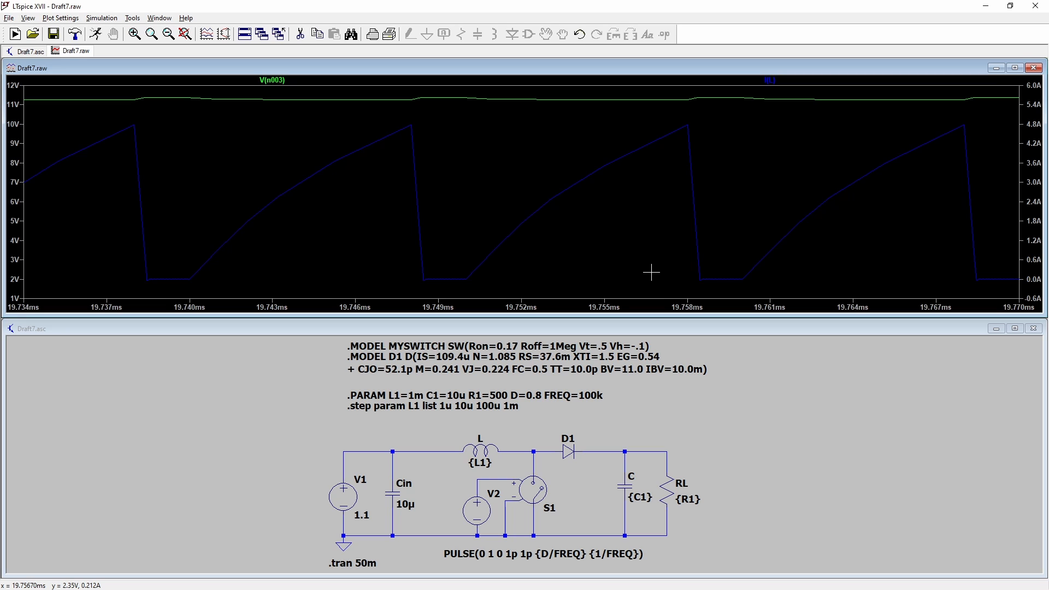
- Display only the L1 steps 0.0001 and 0.001, and plot the current through inductor L alone
right_click(456, 257)
mouse_move(508, 293)
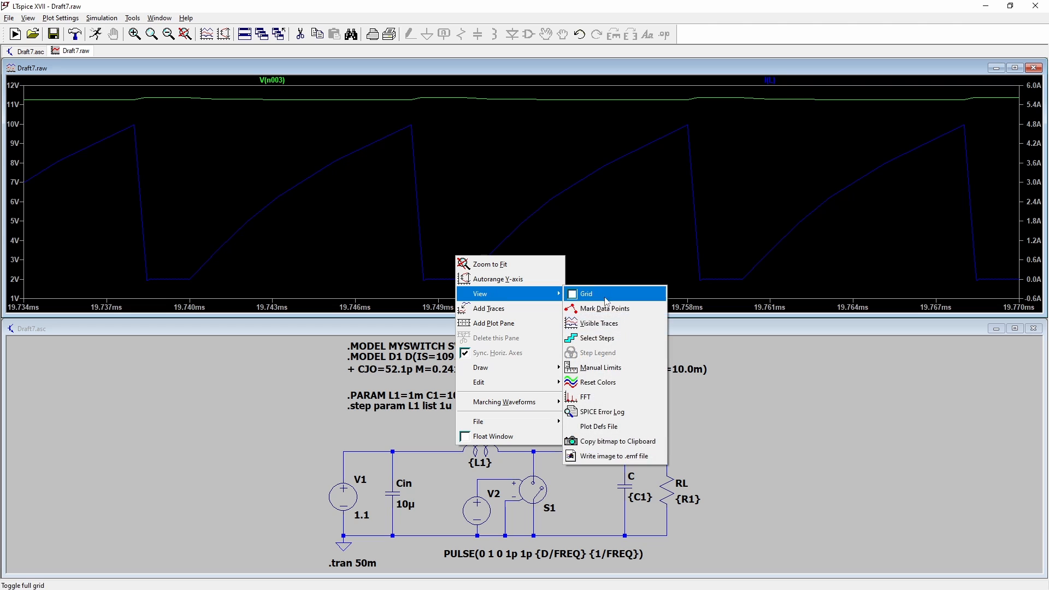
click(600, 339)
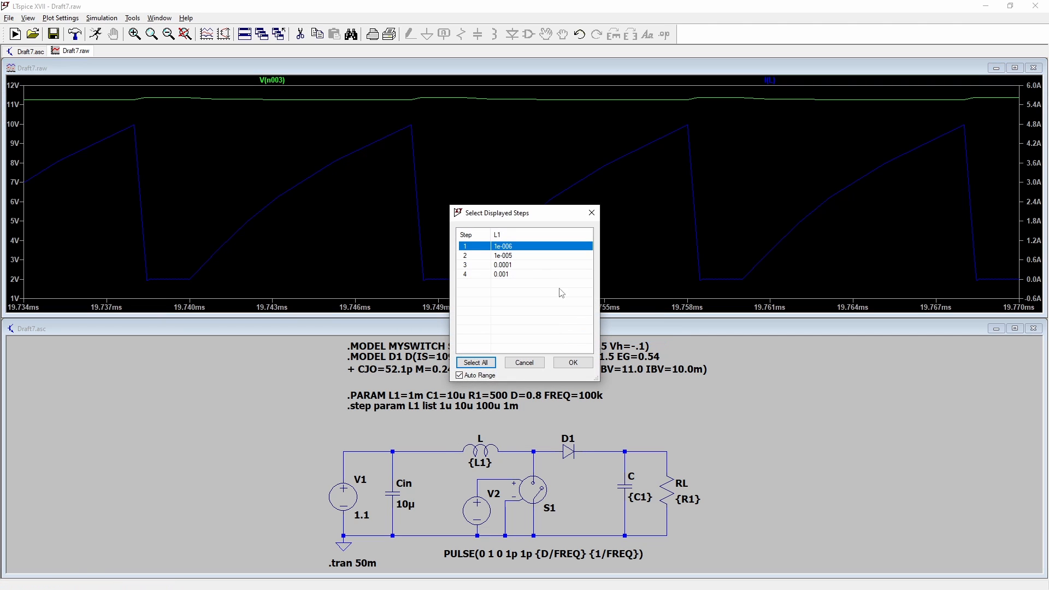
click(504, 265)
ctrl+click(504, 274)
click(571, 363)
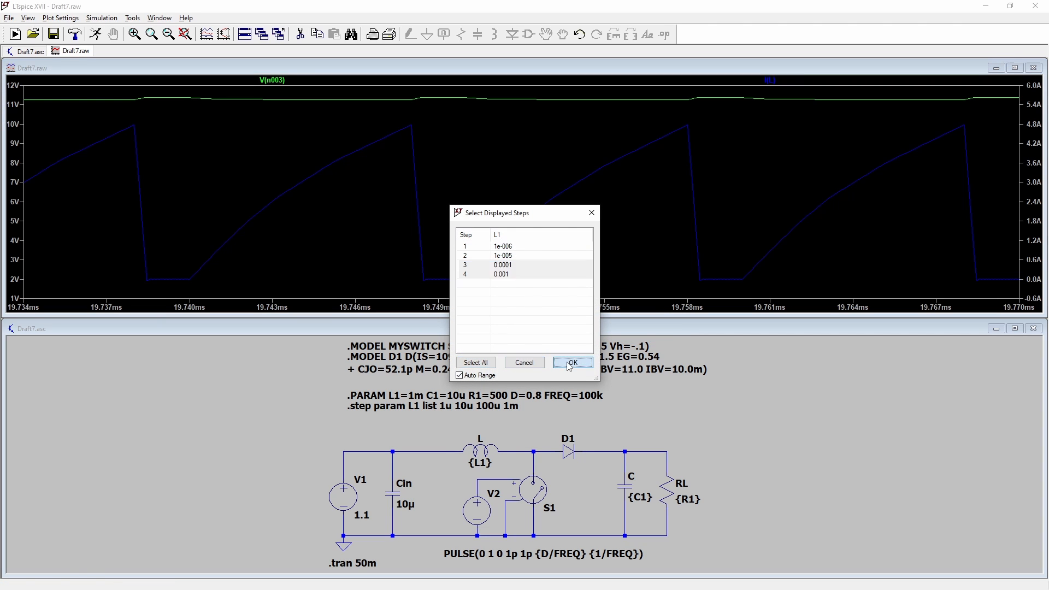
double_click(475, 450)
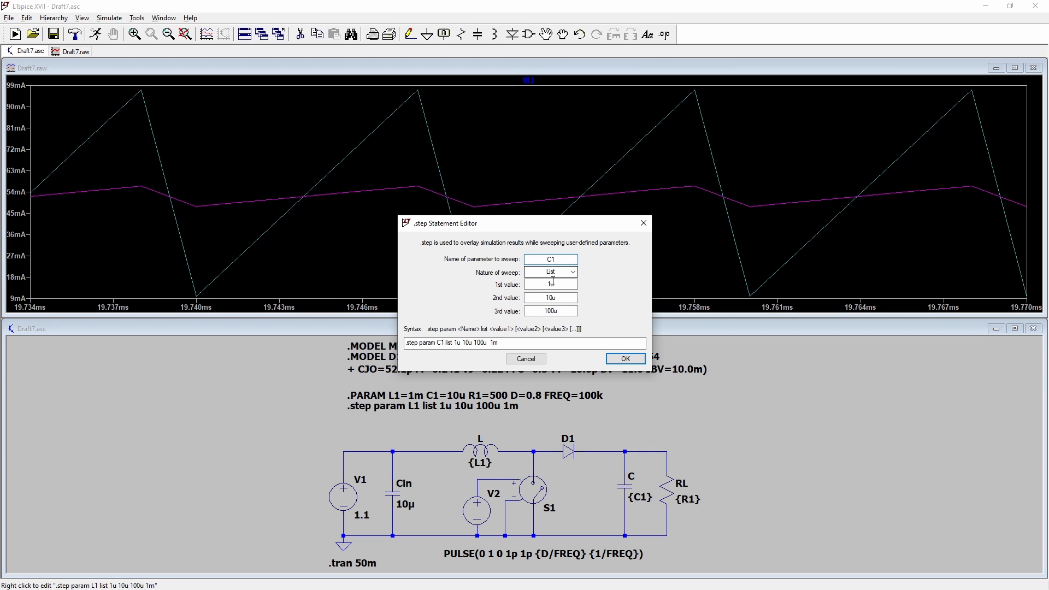
- Change the .step directive to sweep C1 over the list 0.1u, 1u, 10u and 100u
double_click(558, 284)
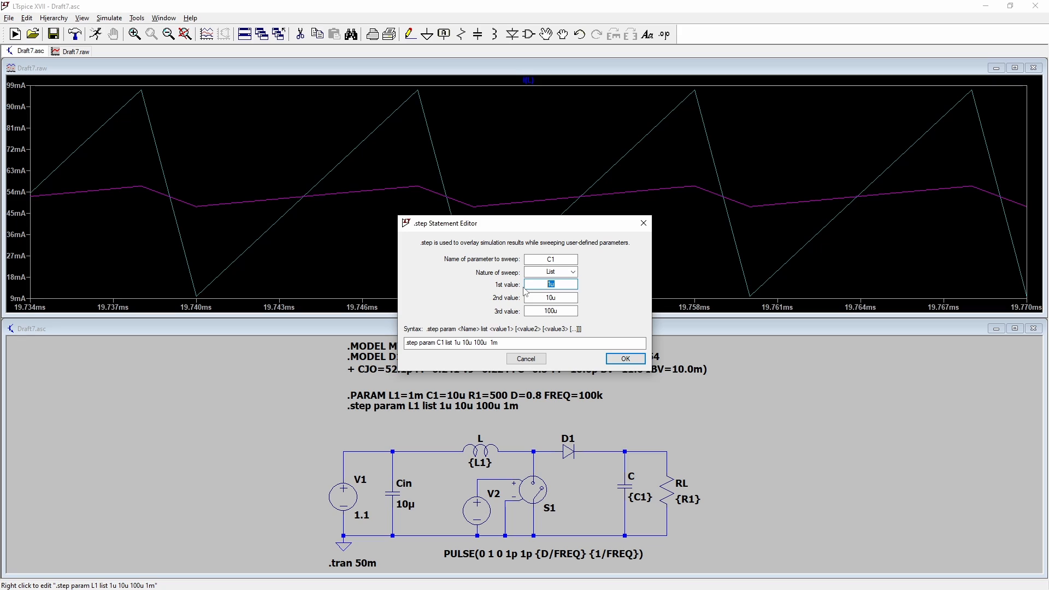
text(0.1u)
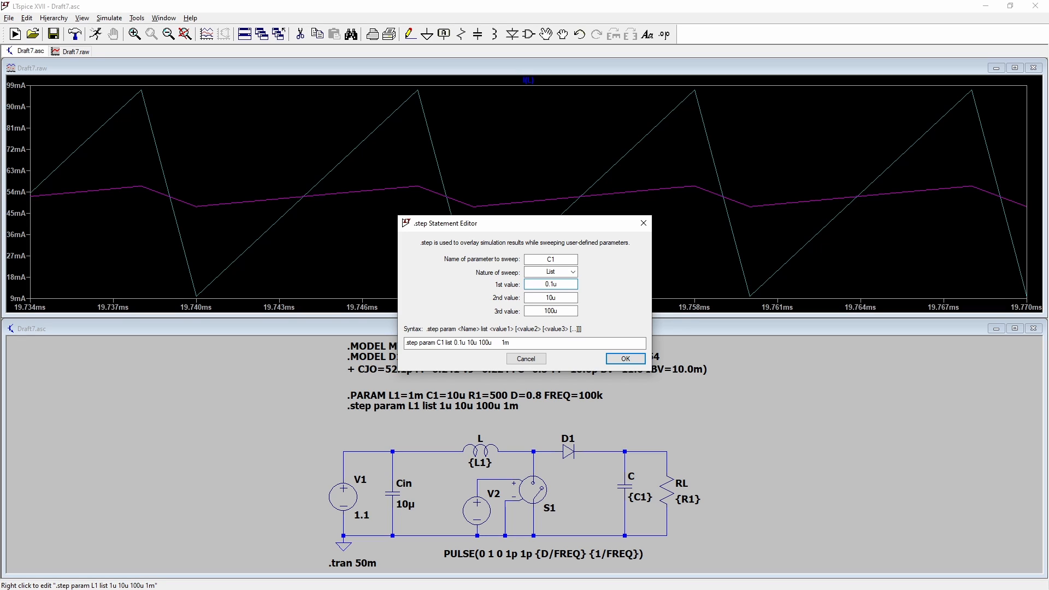
key(Tab)
text(1u)
key(Tab)
text(10u)
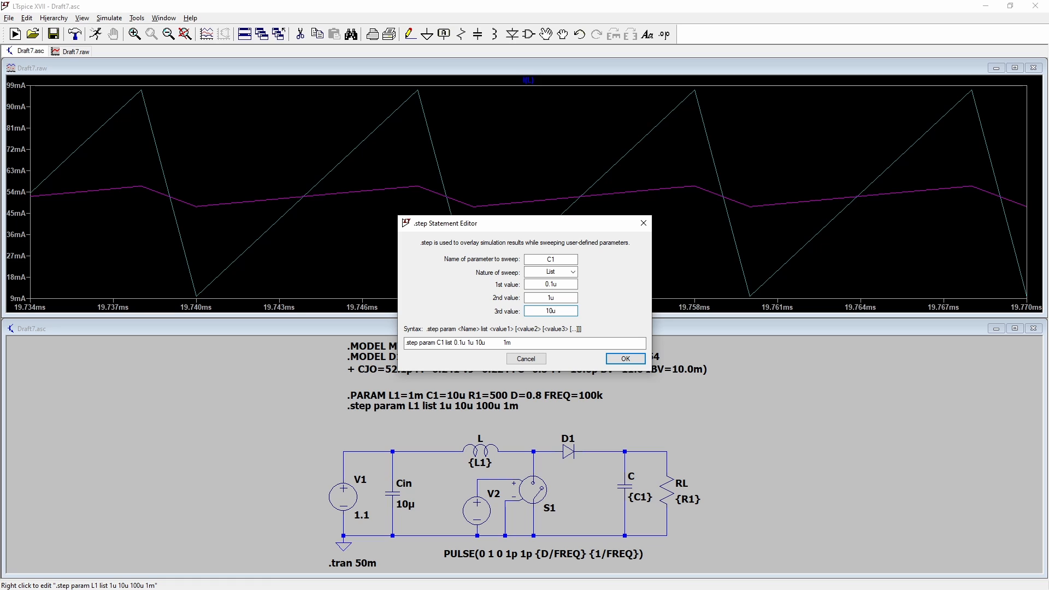
drag(494, 343, 599, 343)
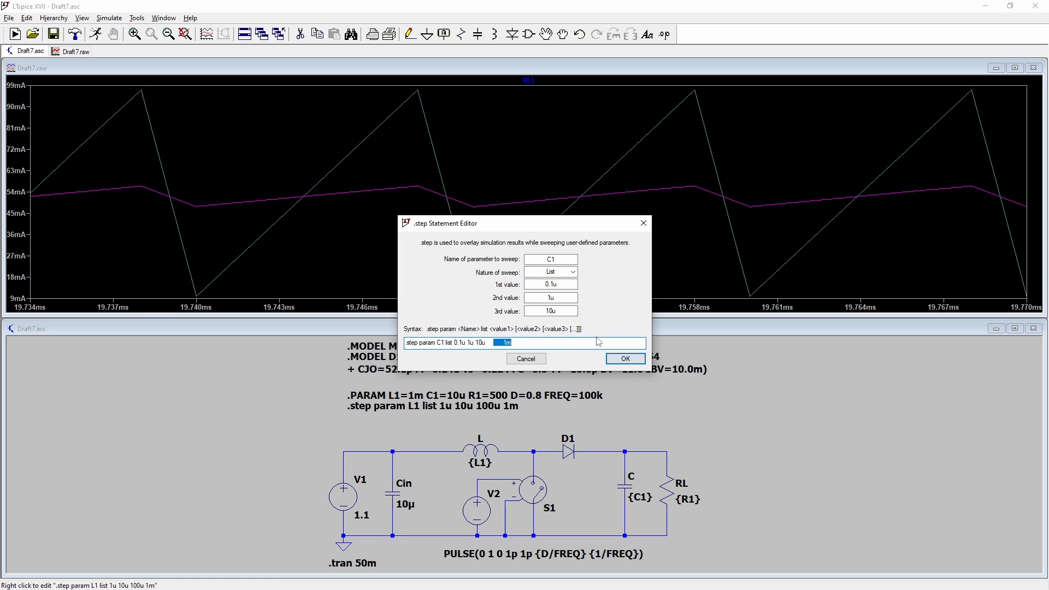
text(100u)
key(Return)
- Run the capacitance-stepped simulation, plot the output voltage, and inspect its ripple over a few cycles around 26.9 ms
key(alt+s)
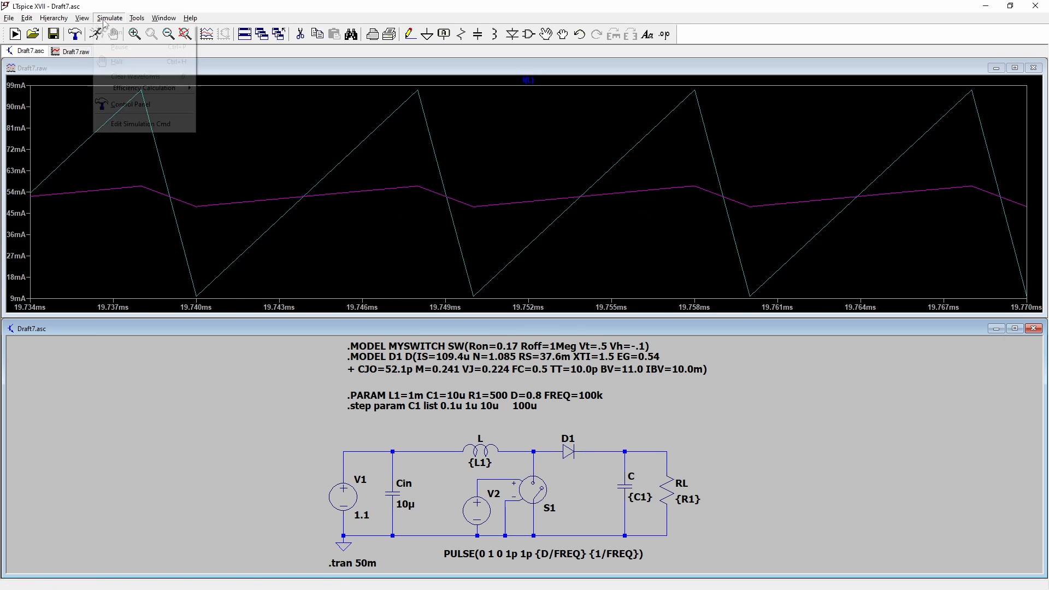
key(r)
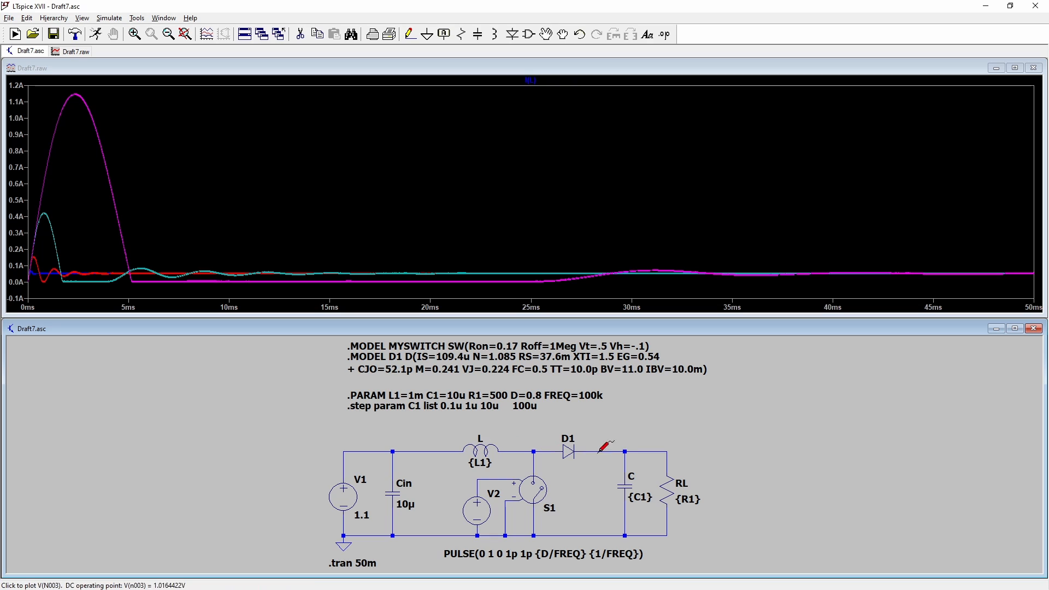
click(647, 449)
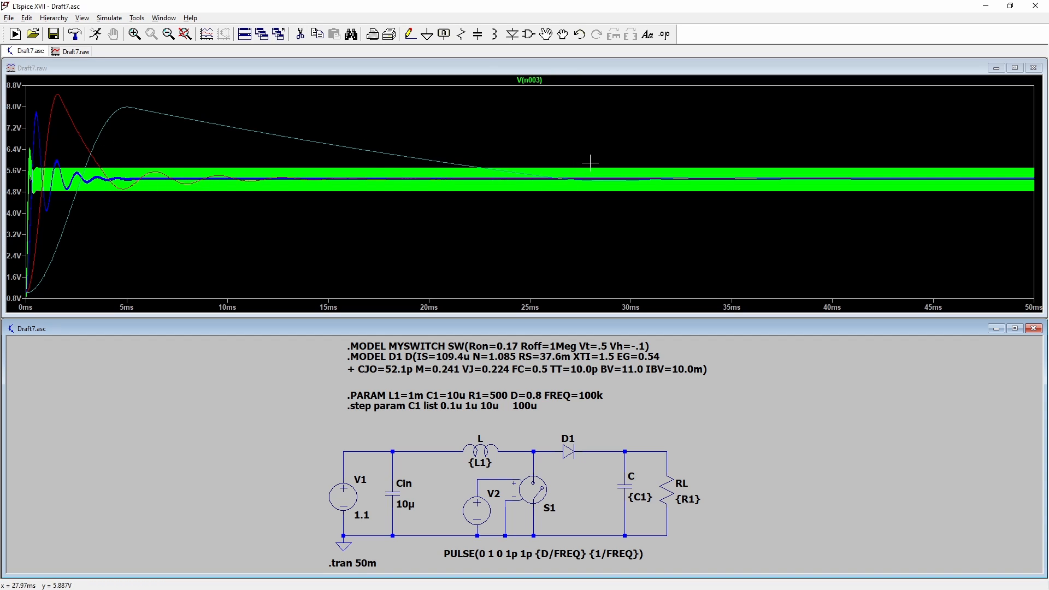
drag(552, 164, 578, 196)
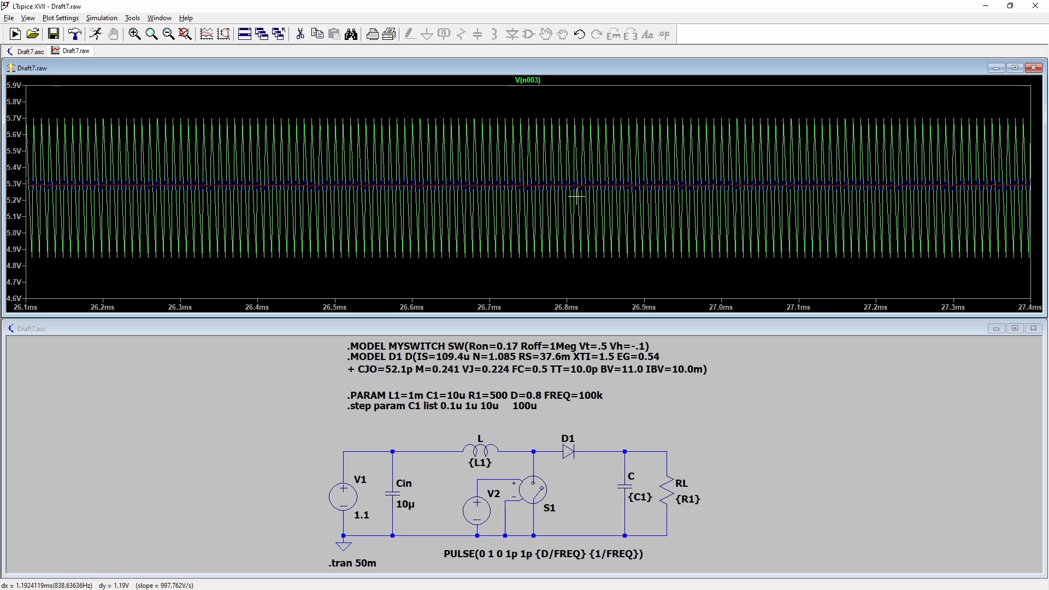
drag(620, 113, 668, 266)
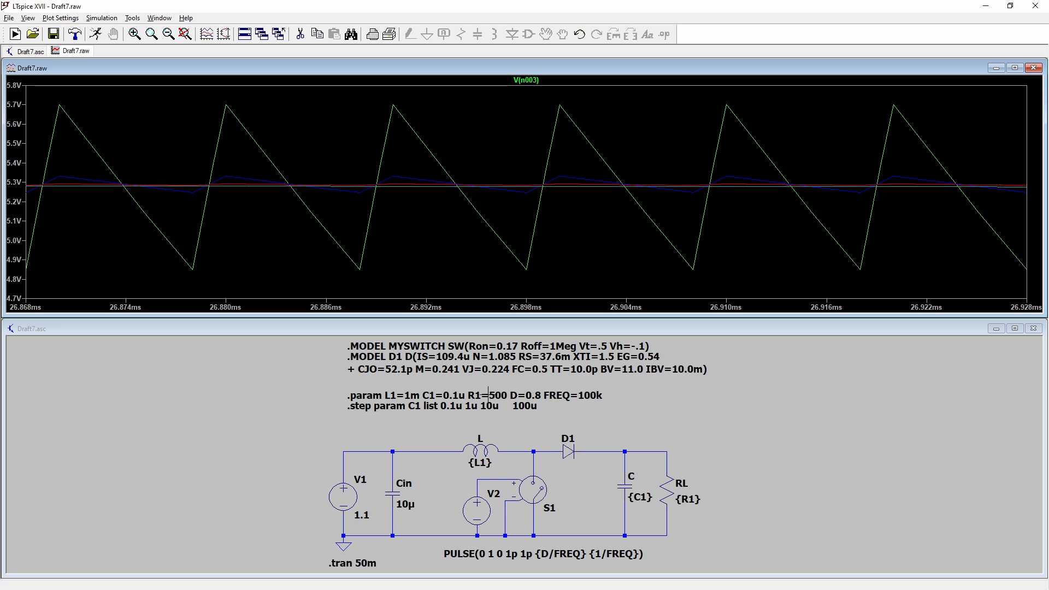
- Change the parameter swept by the .step directive to R1
right_click(478, 407)
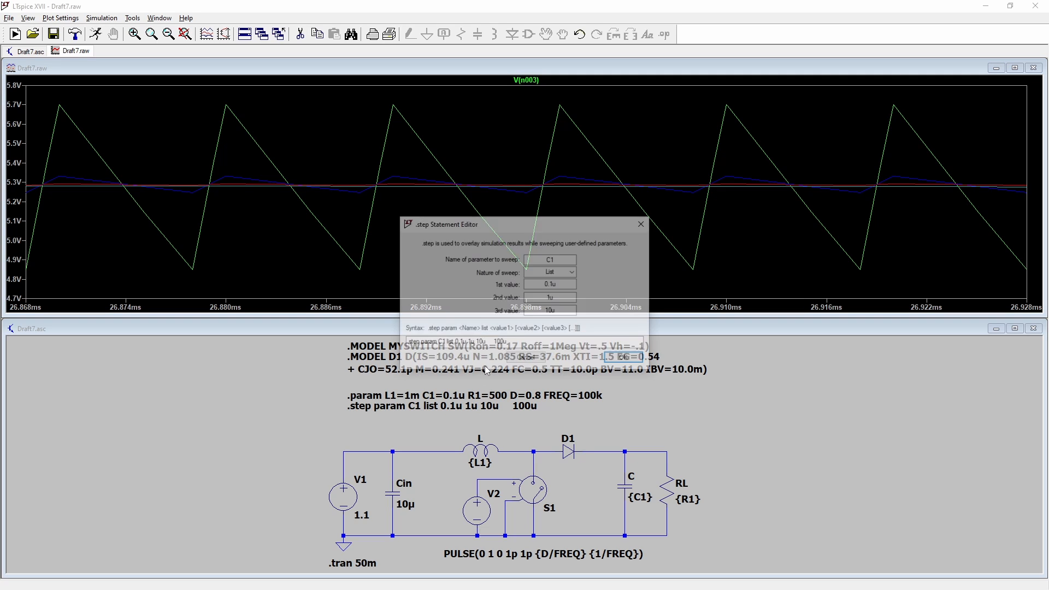
click(552, 260)
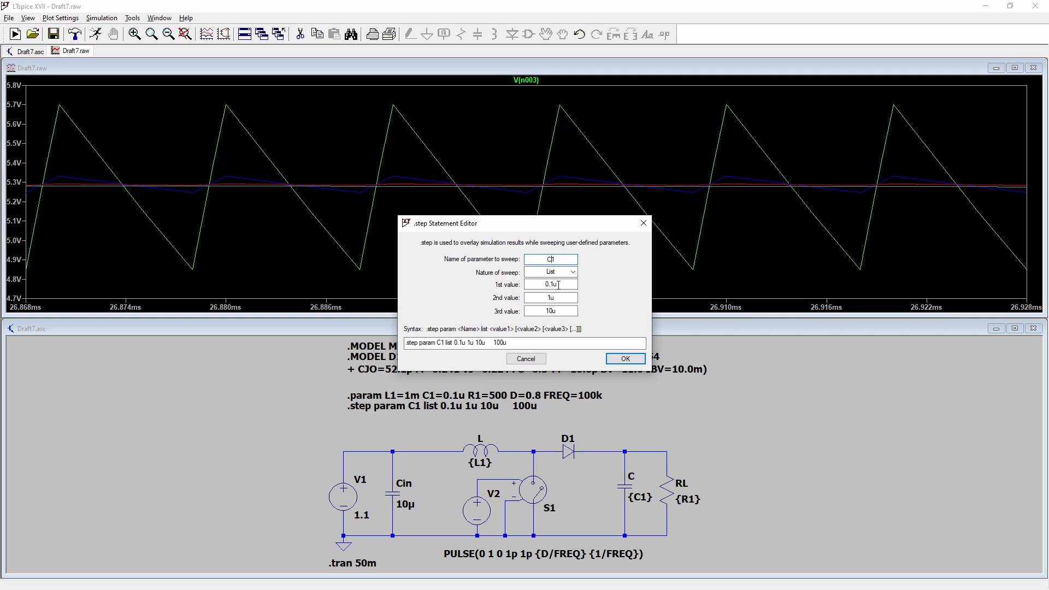
key(BackSpace)
text(R)
double_click(554, 285)
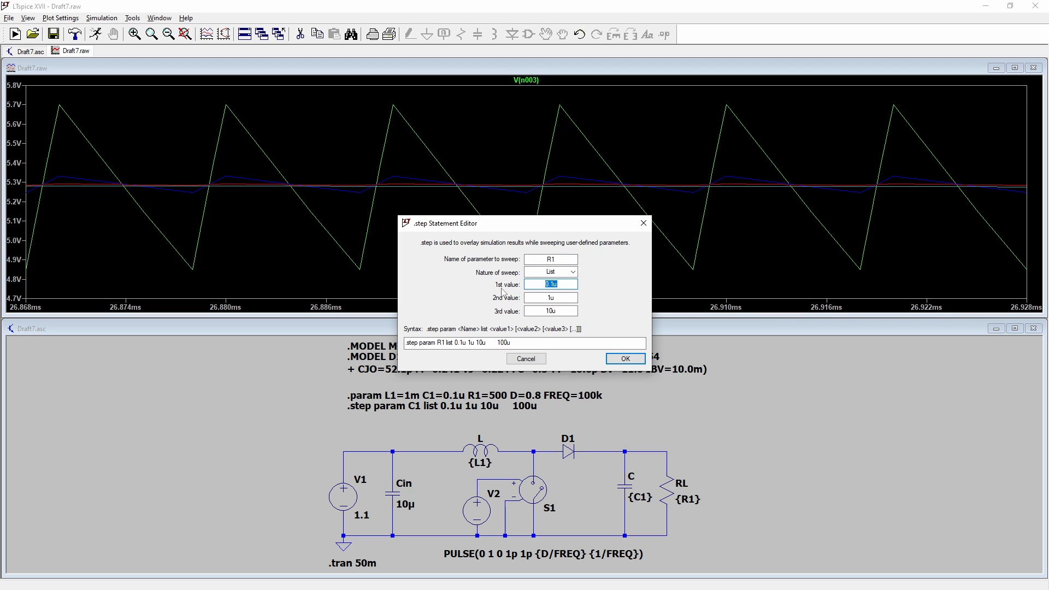
text(50)
key(Tab)
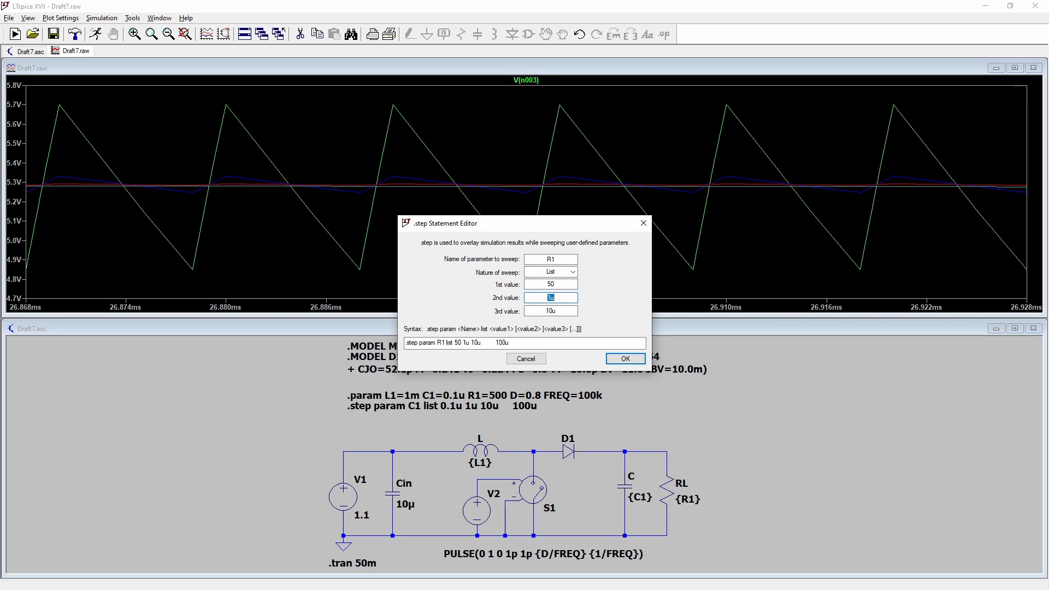
text(50)
key(BackSpace)
key(BackSpace)
text(100)
- Set the R1 sweep list in the .step directive to 500, 250, 125 and 50
key(shift+Tab)
text(500)
key(Tab)
text(250)
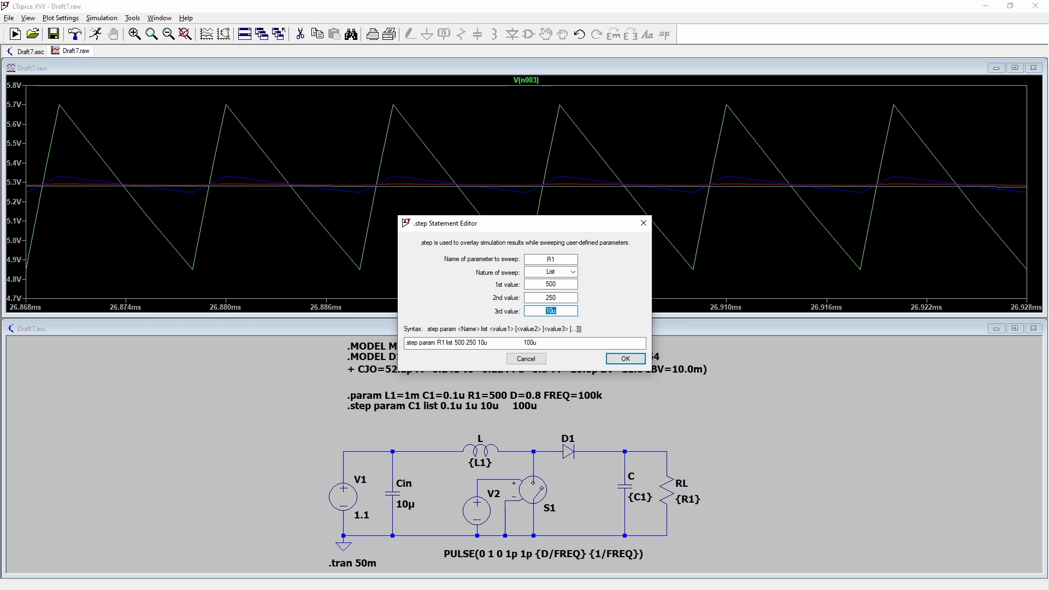
text(125)
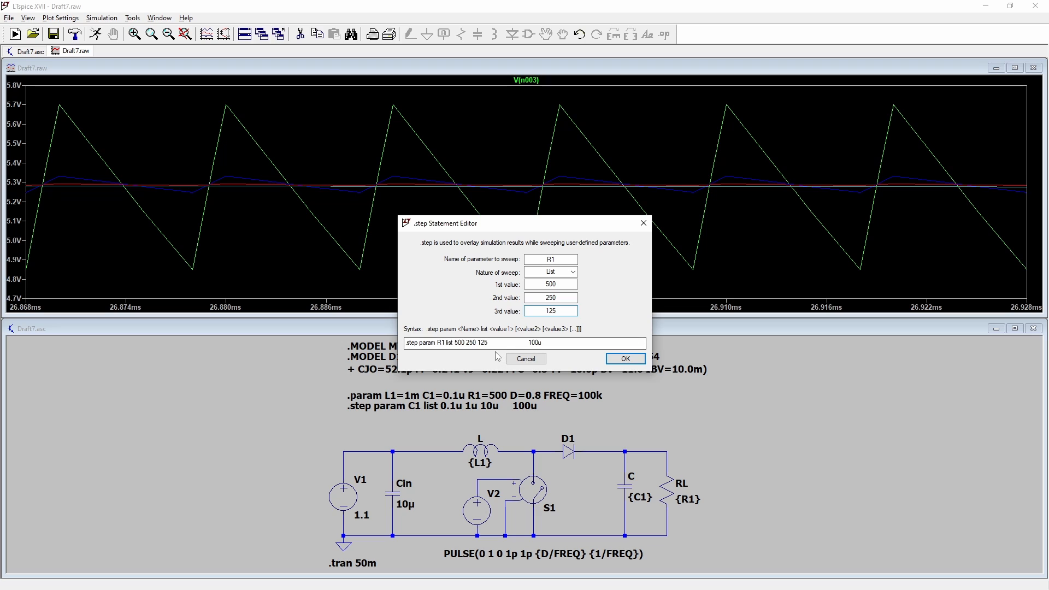
drag(490, 343, 652, 355)
text(50)
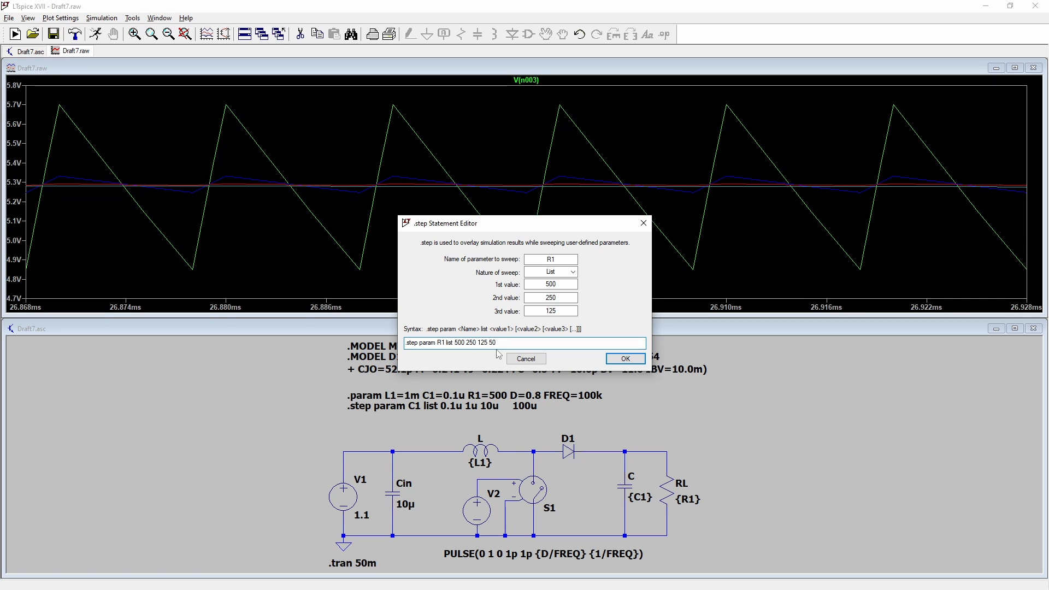
click(623, 358)
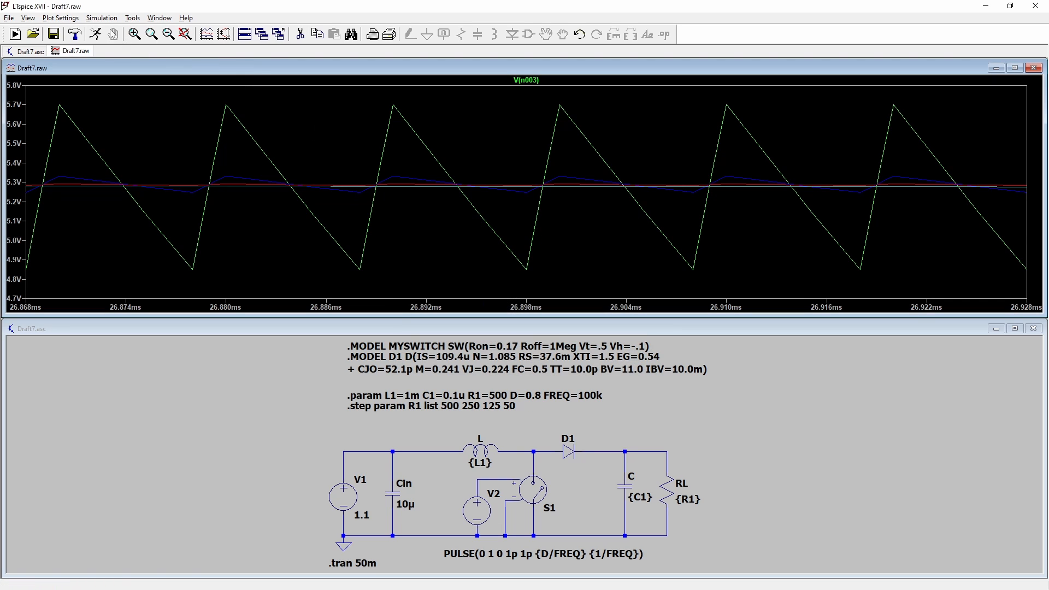
- Run the load-resistance sweep and inspect the output voltage ripple over a few cycles around 23.88 ms
click(102, 18)
click(104, 29)
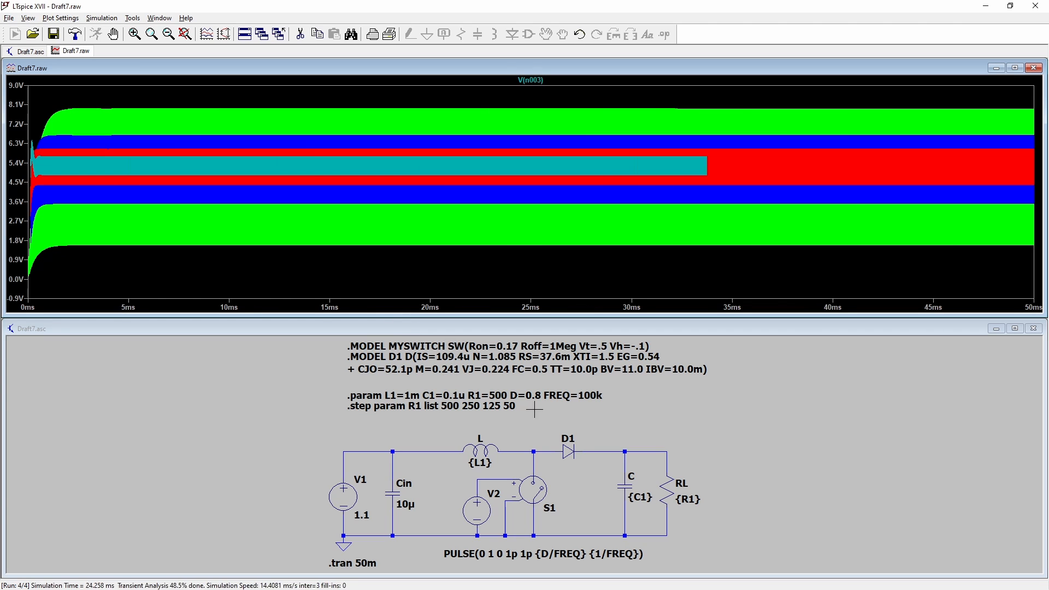
drag(516, 285, 431, 284)
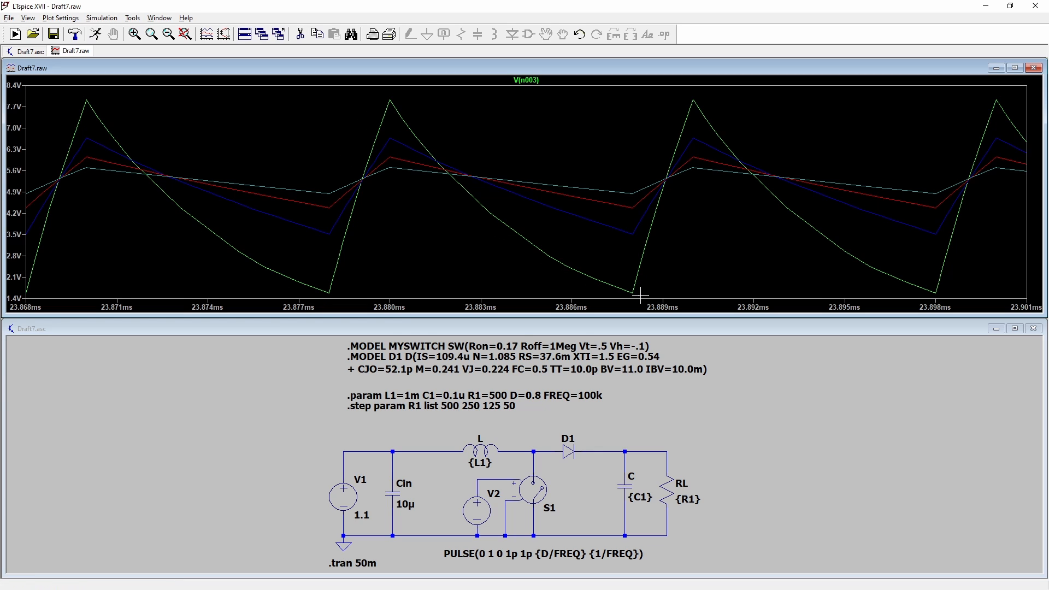
- Display only the R1 = 50 step of the output voltage plot
right_click(531, 170)
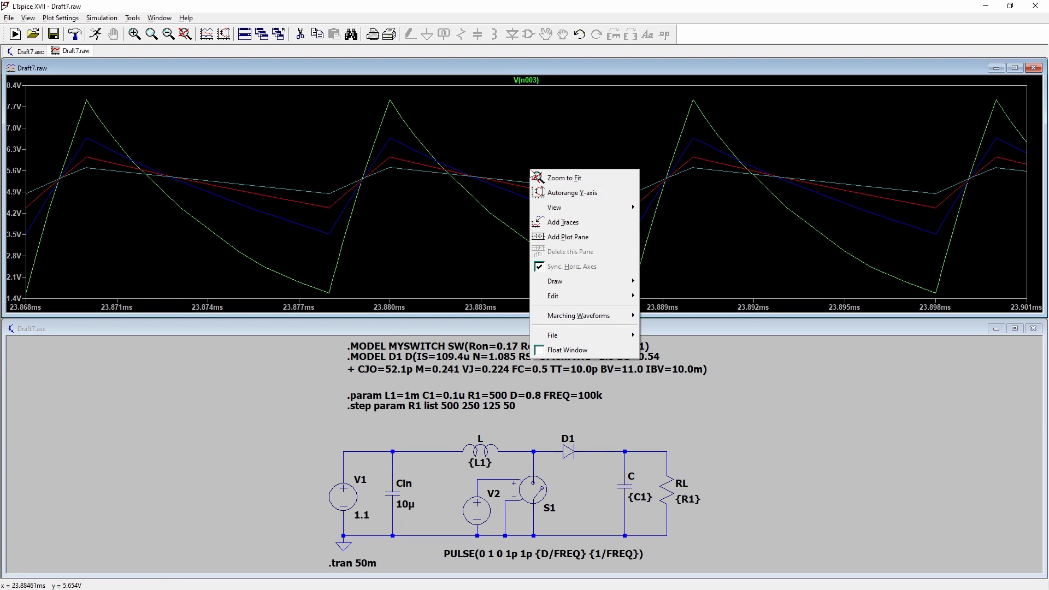
mouse_move(601, 208)
click(681, 252)
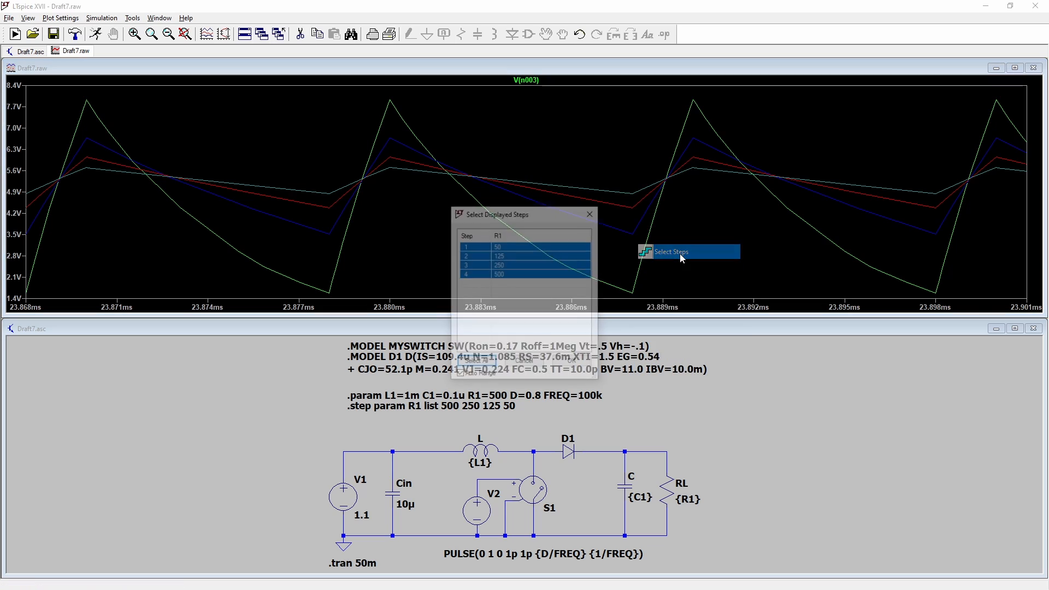
click(504, 251)
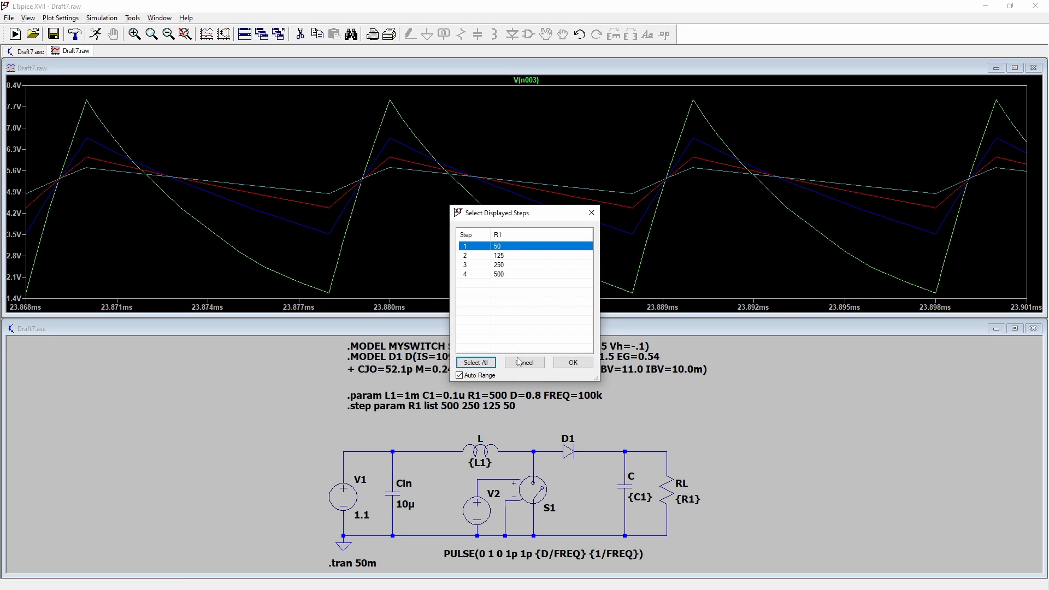
click(573, 363)
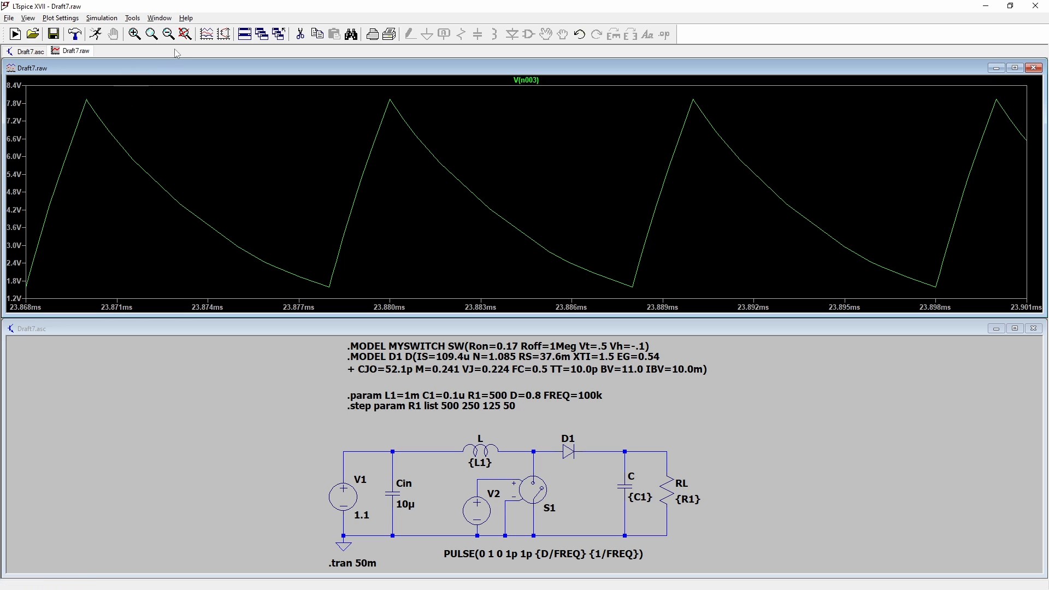
- Display all four R1 steps, 50 through 500, in the output voltage plot
right_click(333, 147)
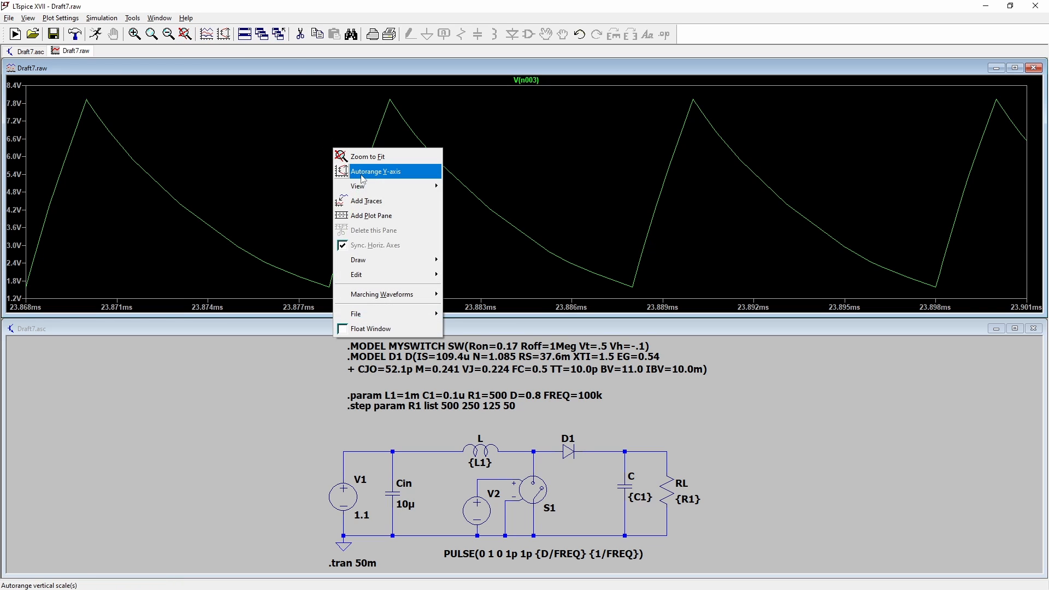
mouse_move(376, 191)
click(475, 230)
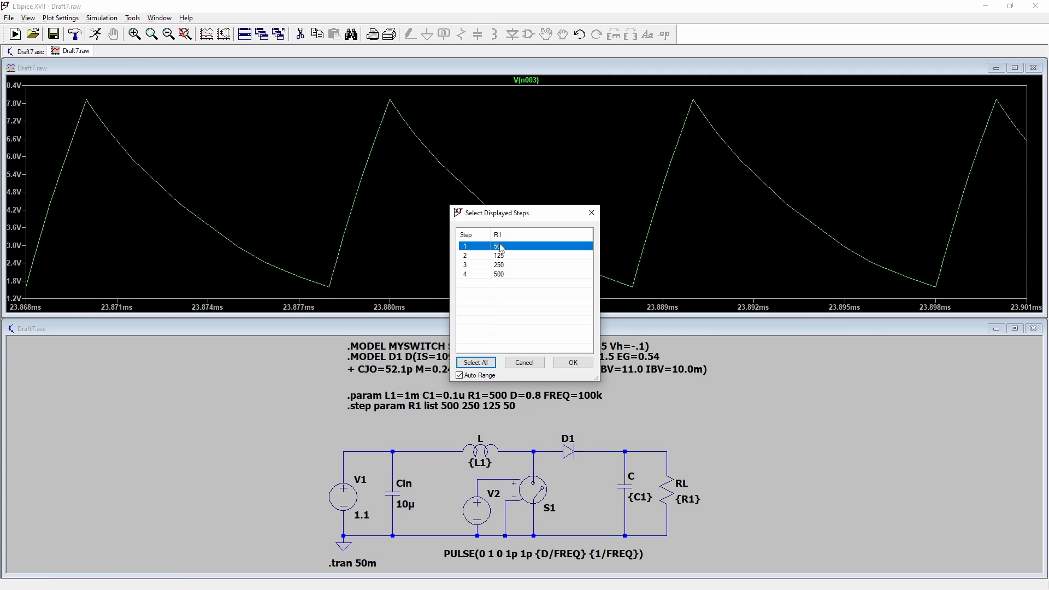
click(505, 274)
shift+click(498, 249)
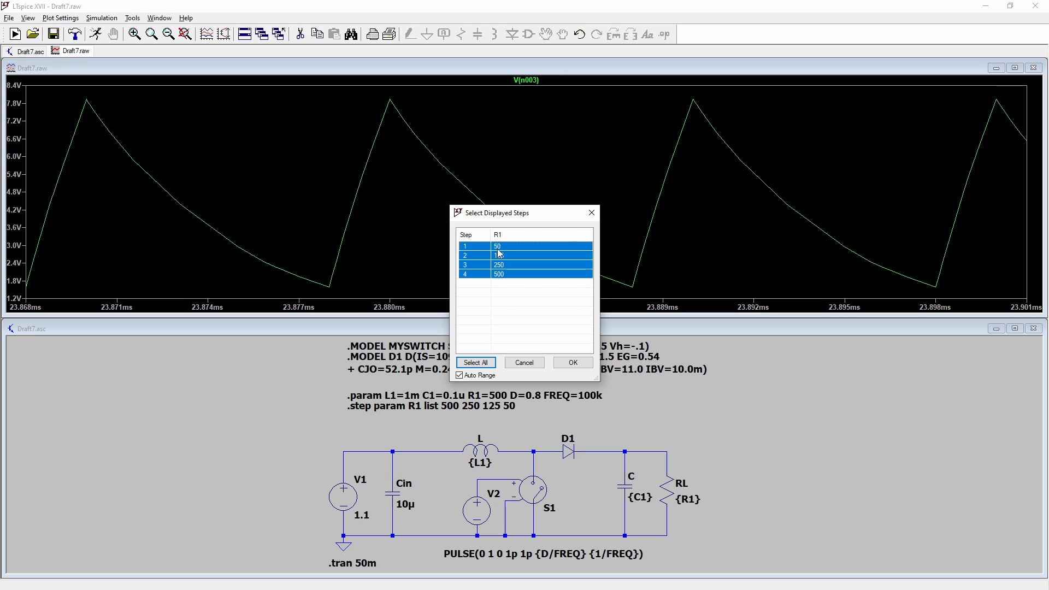
click(573, 362)
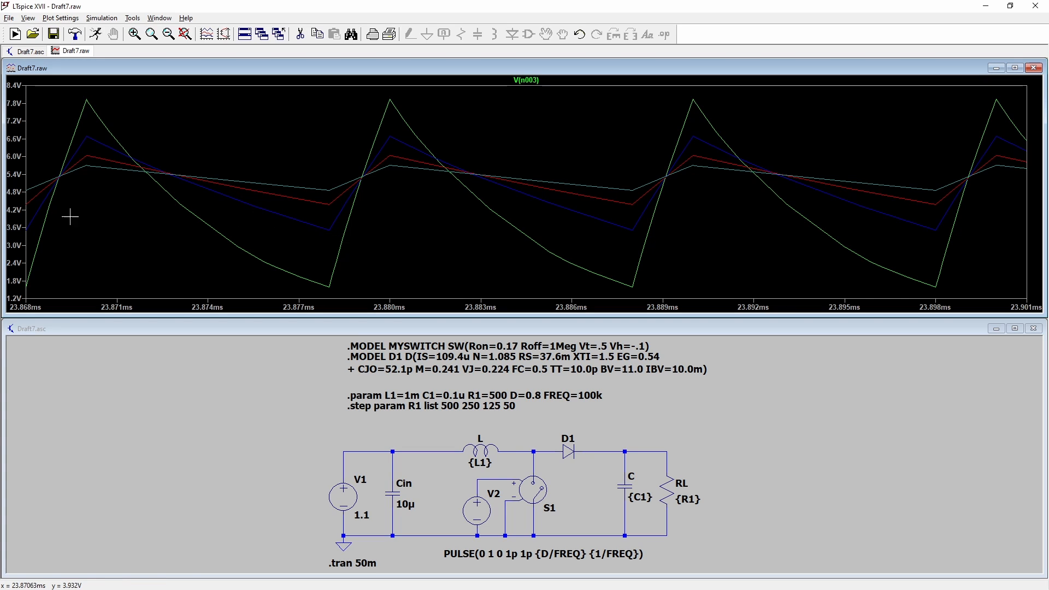
- Set the value of voltage source V1 to 1.6
right_click(360, 515)
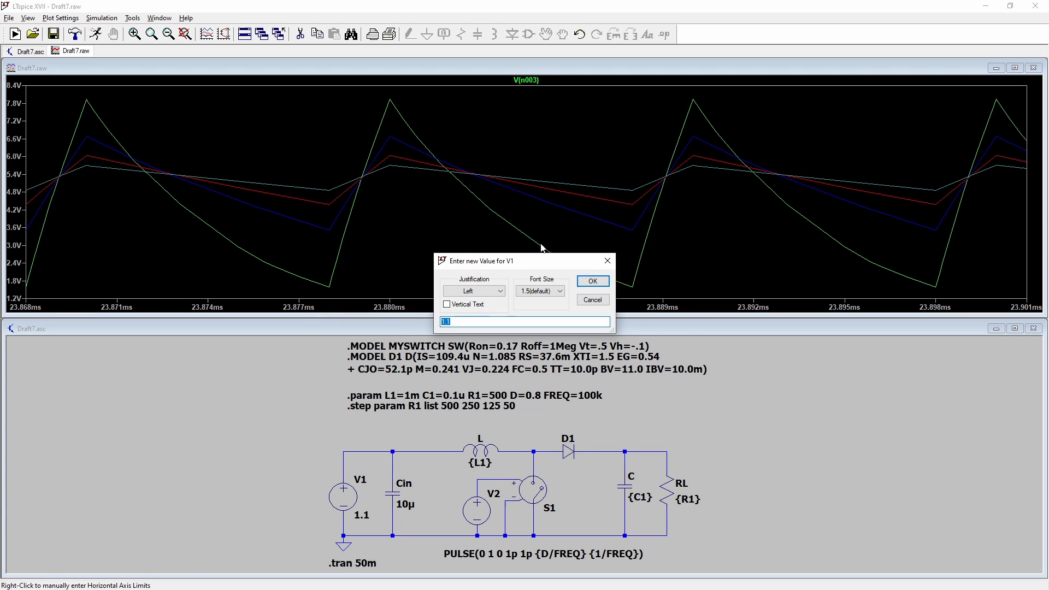
click(480, 319)
key(BackSpace)
text(6)
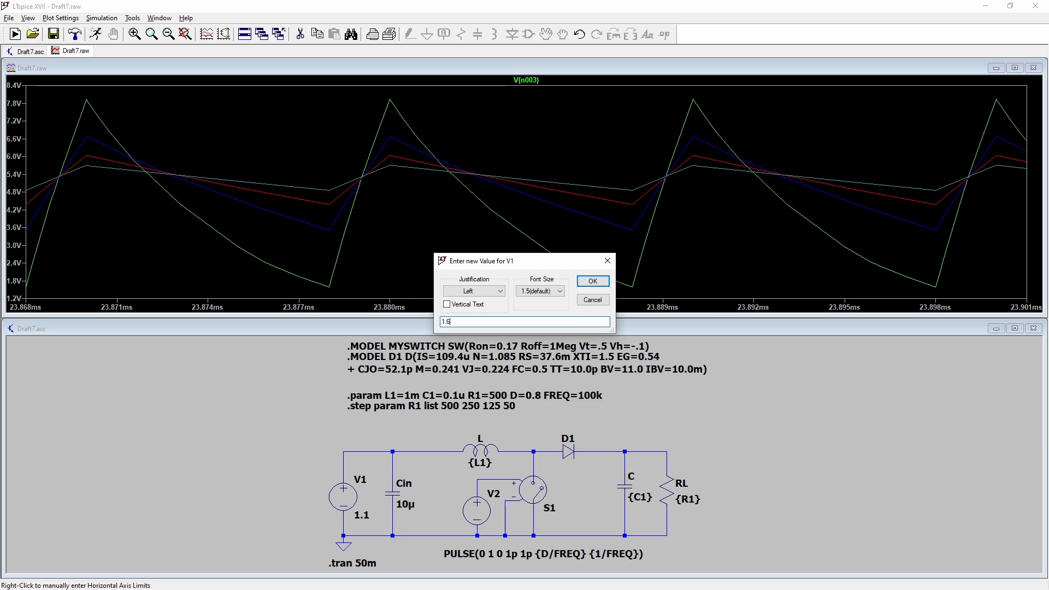
click(590, 282)
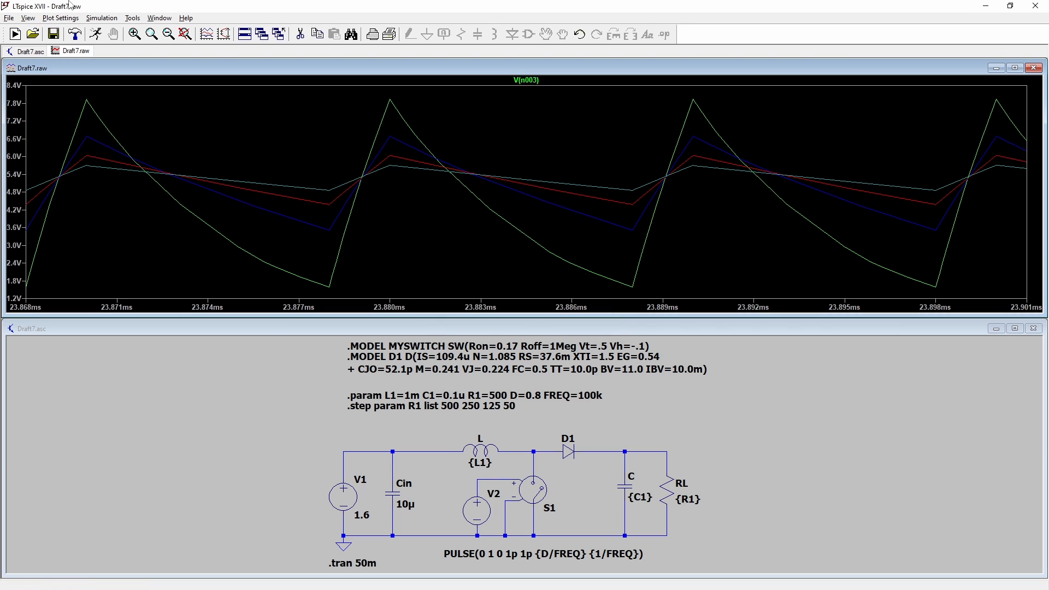
- Rerun the R1 sweep with the new input voltage and inspect the output ripple over a few cycles around 10.54 ms
click(102, 18)
click(109, 30)
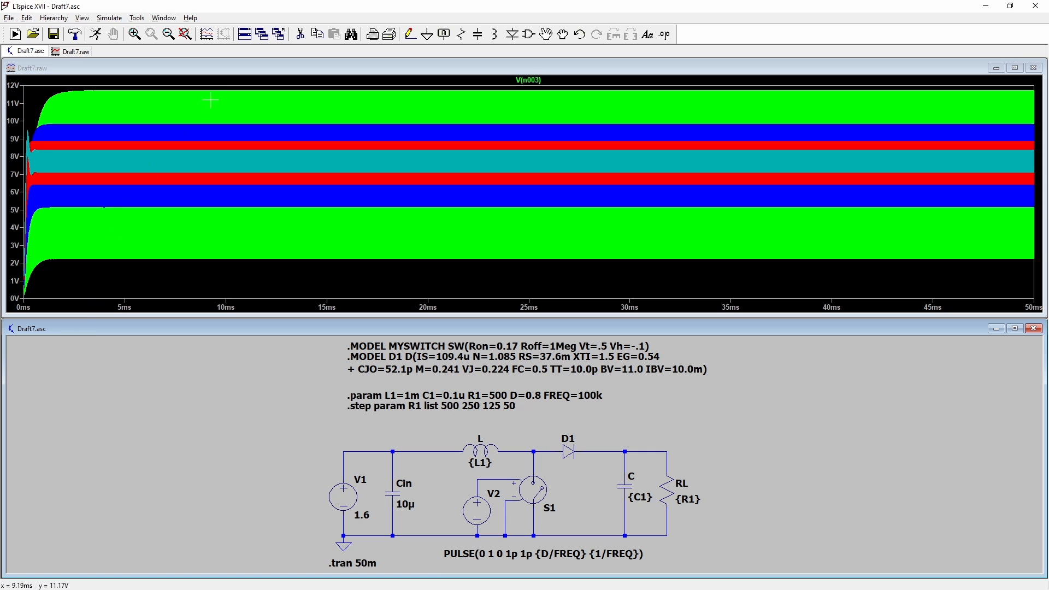
drag(233, 87, 250, 263)
drag(248, 87, 294, 298)
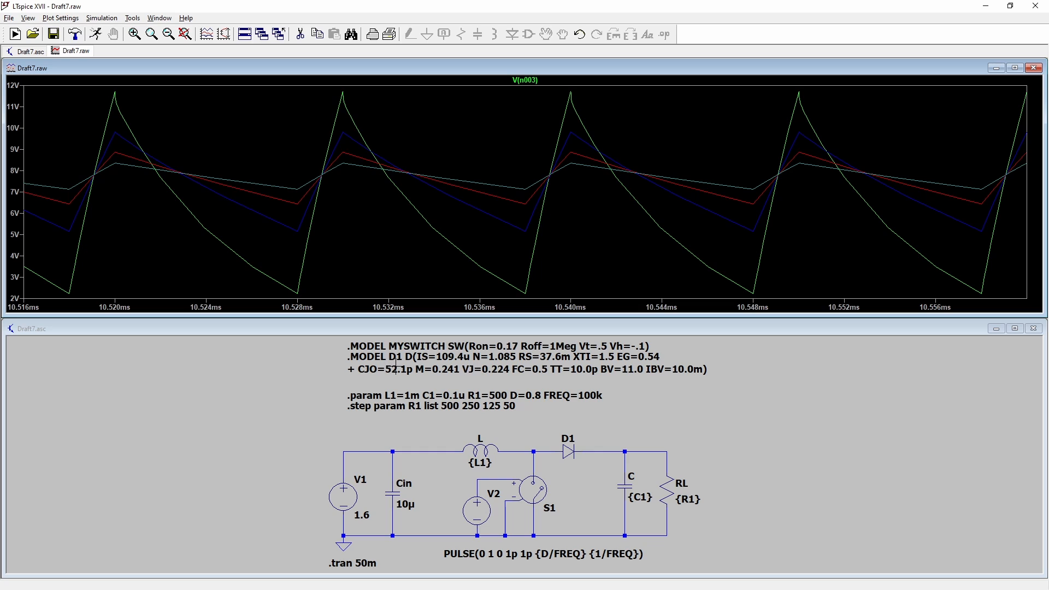
- Set parameter C1 to 10u in the .param statement
right_click(448, 394)
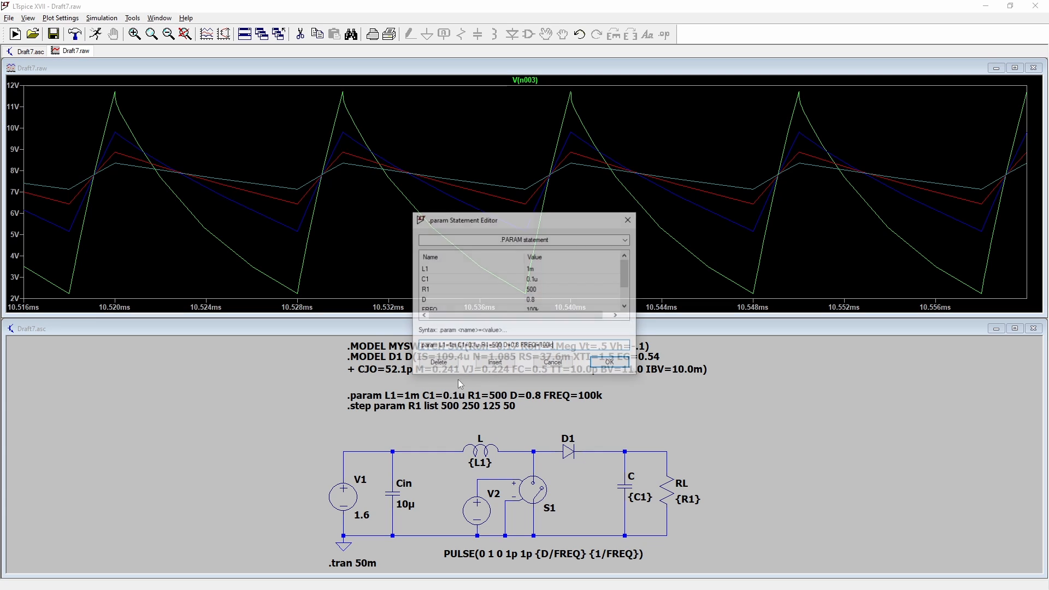
double_click(535, 279)
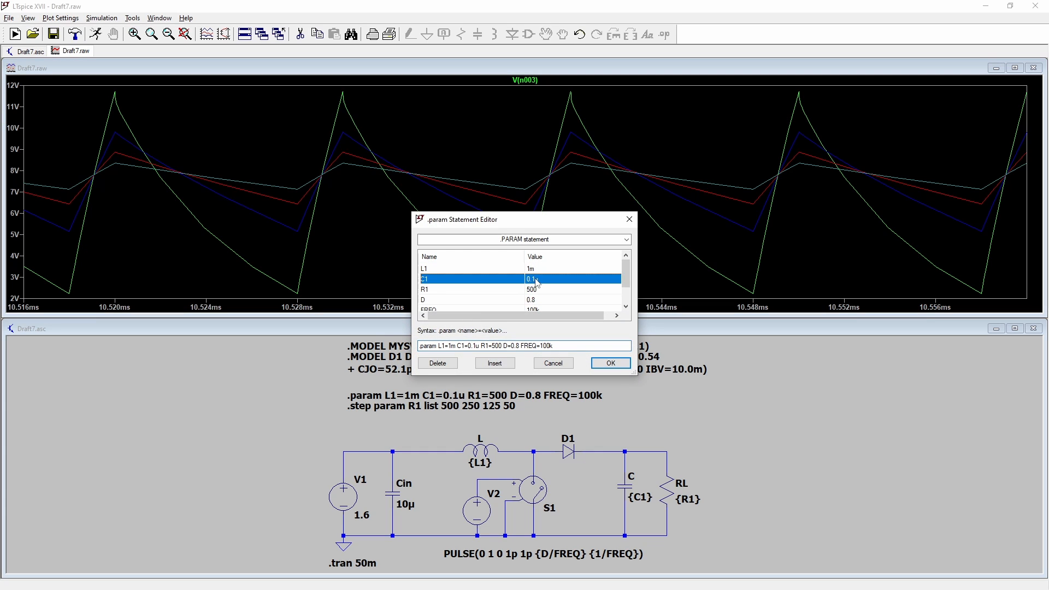
click(532, 278)
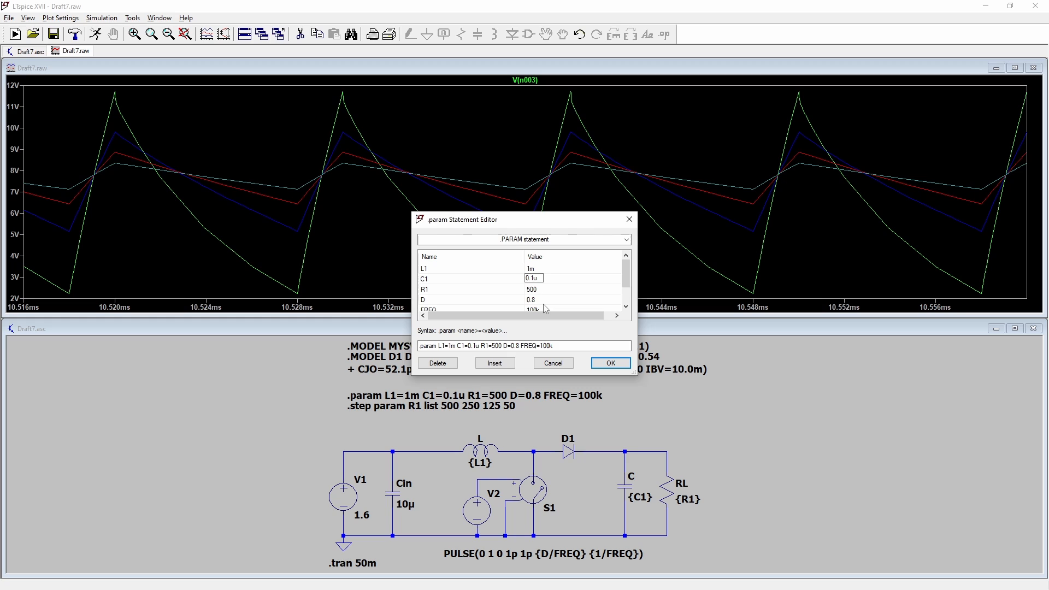
key(BackSpace)
key(BackSpace)
key(Right)
text(0)
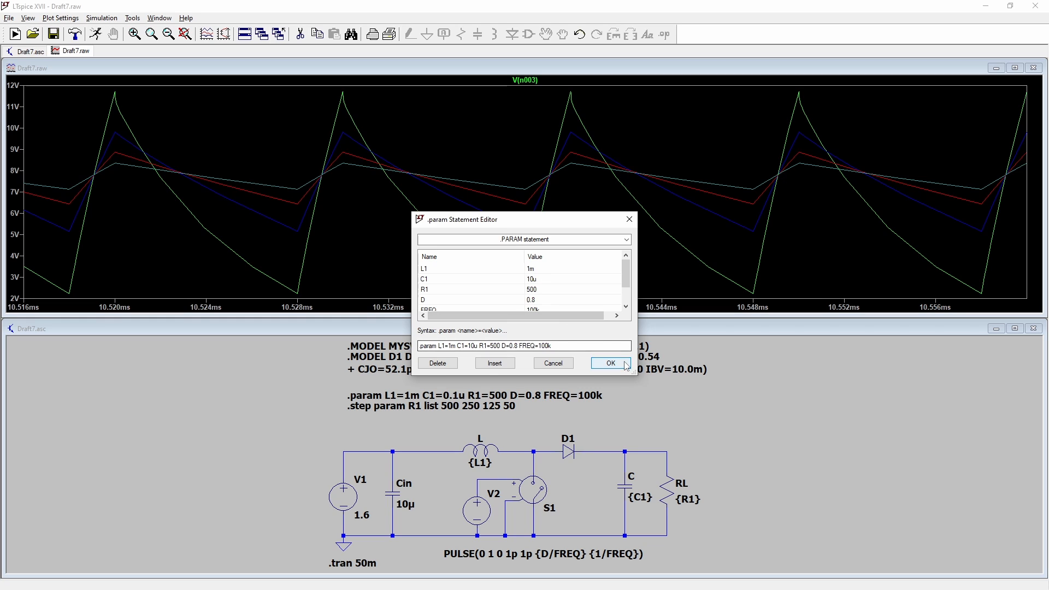
click(612, 363)
- Rerun the R1 sweep with the larger capacitance and inspect the output voltage ripple between about 22.82 and 23.02 ms
click(101, 18)
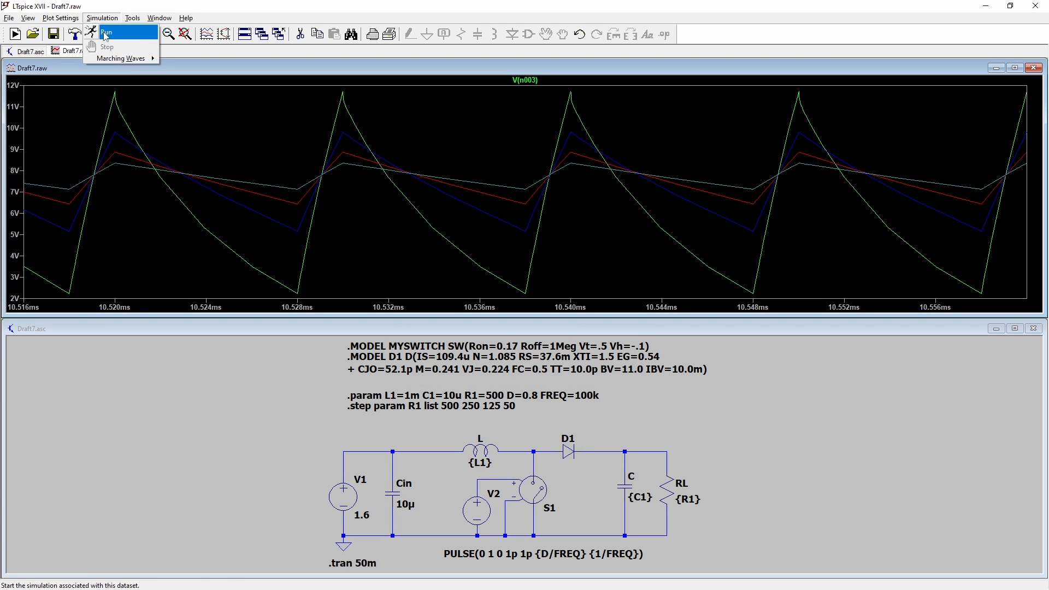
click(105, 32)
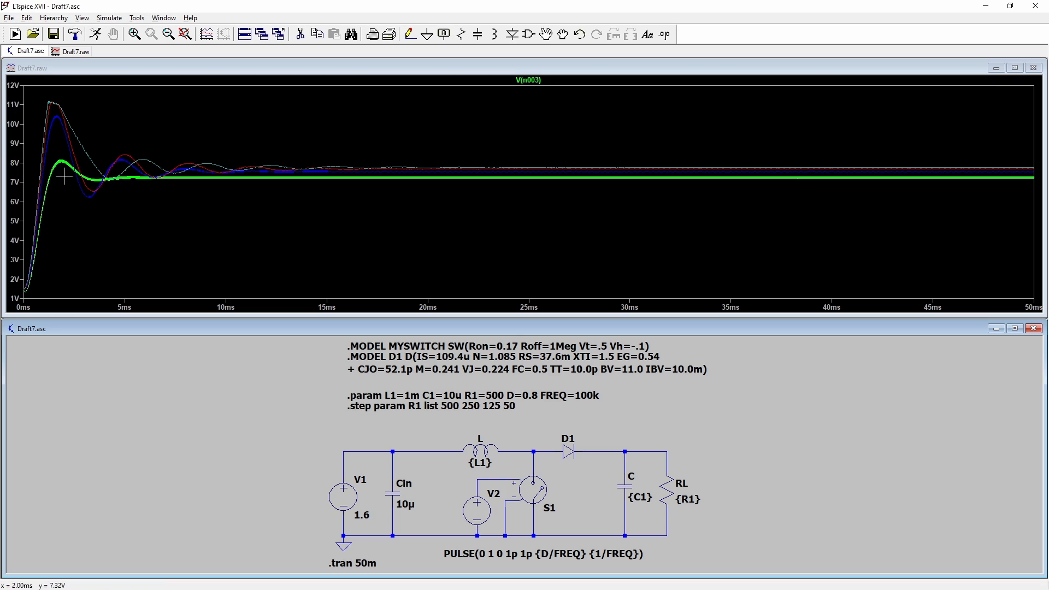
drag(475, 162, 507, 184)
drag(378, 133, 487, 254)
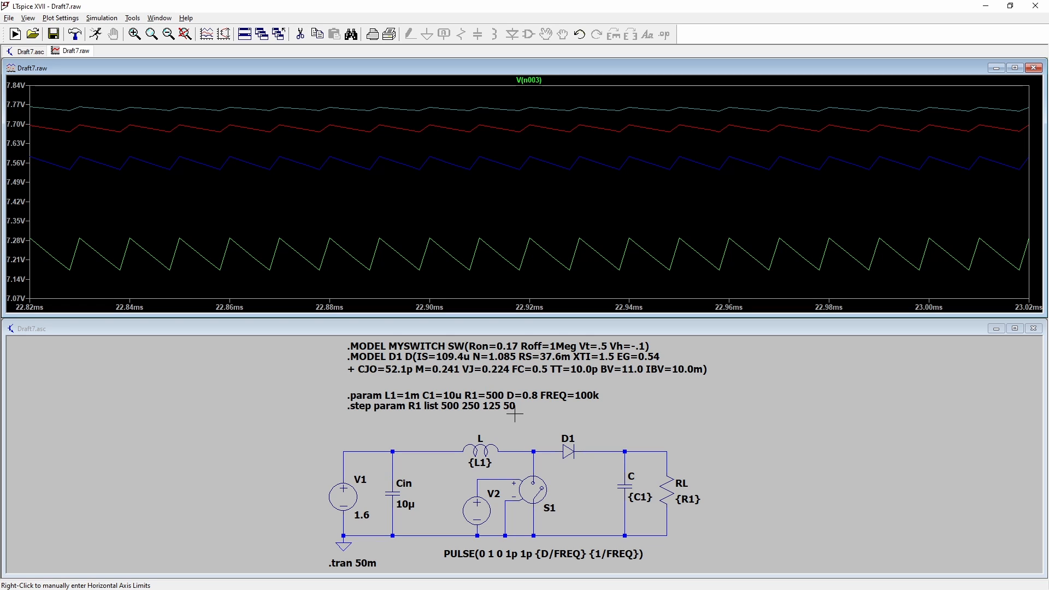
- Set parameter C1 back to 0.1u in the .param statement
right_click(449, 395)
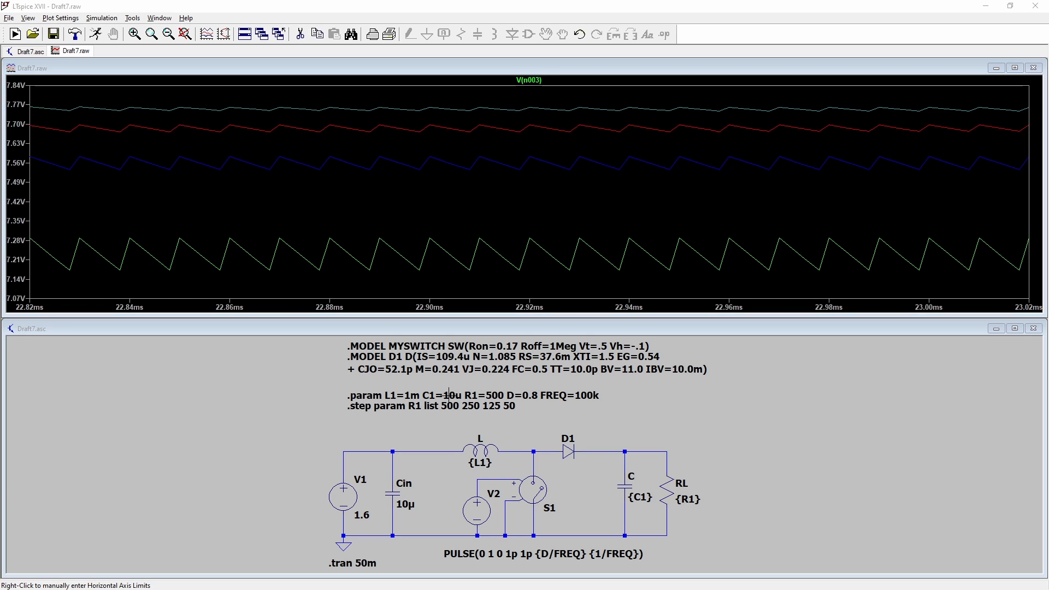
click(534, 279)
click(535, 280)
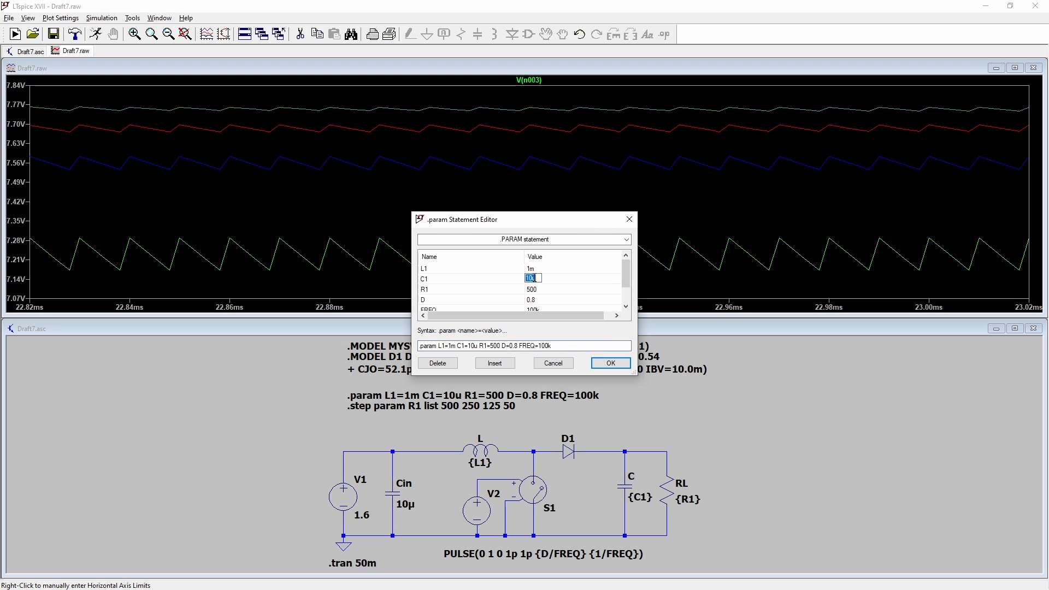
text(0.1u)
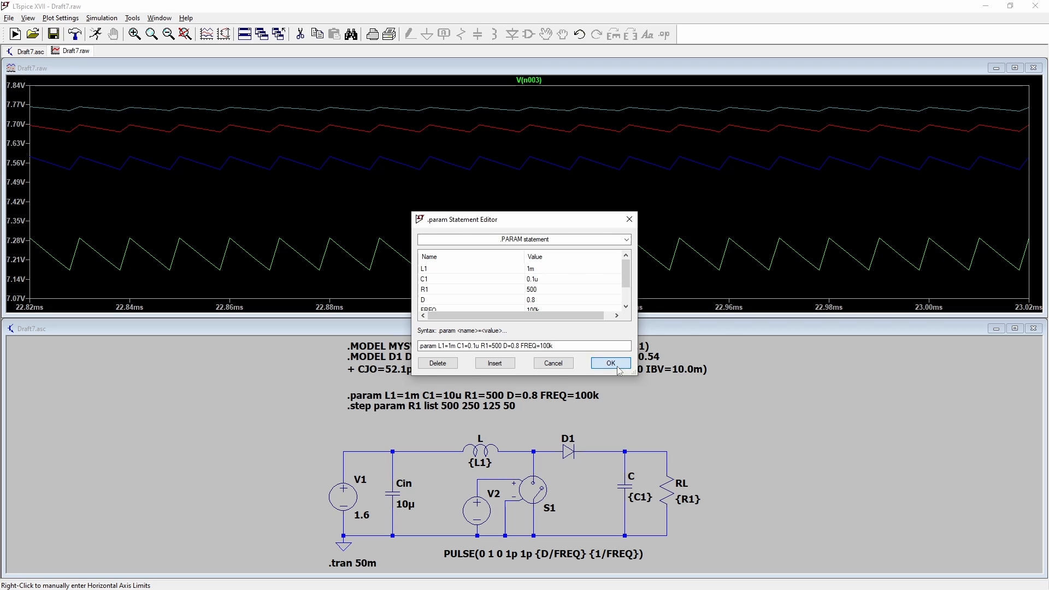
click(619, 367)
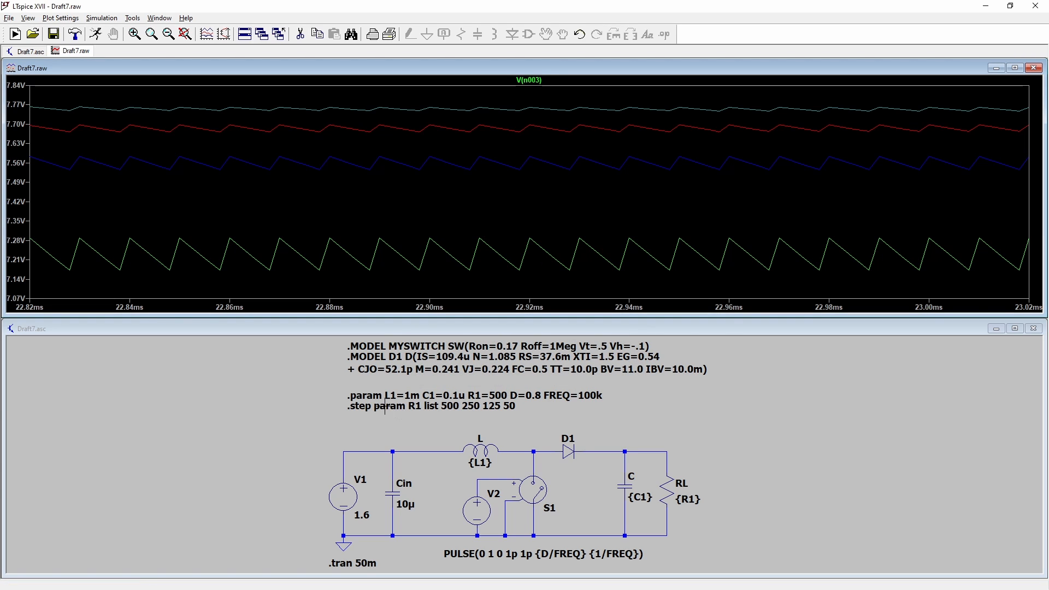
- Turn the .step directive for R1 into a comment and run the simulation without the sweep
right_click(363, 408)
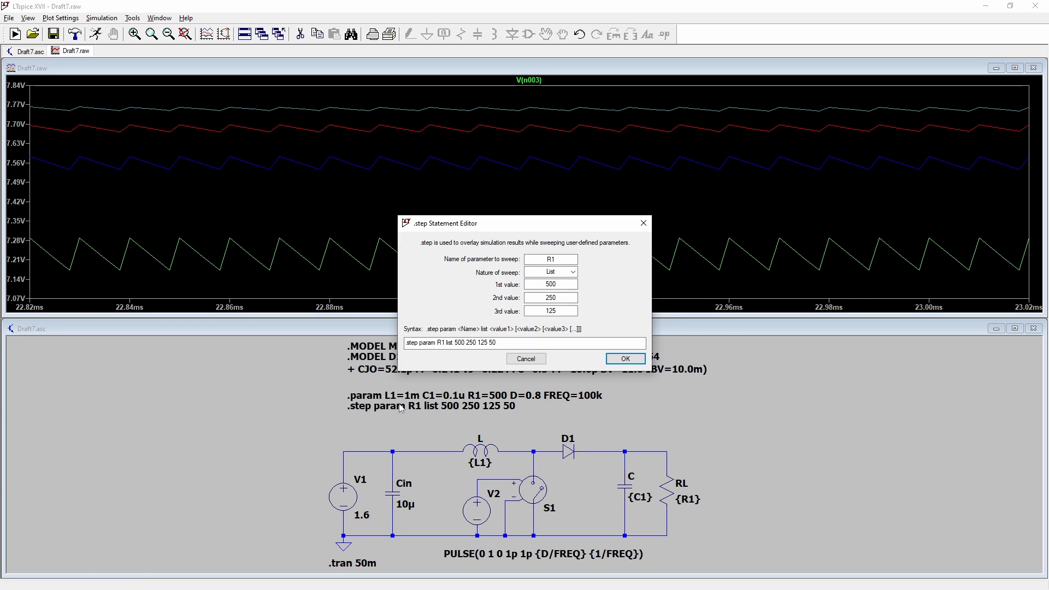
click(526, 359)
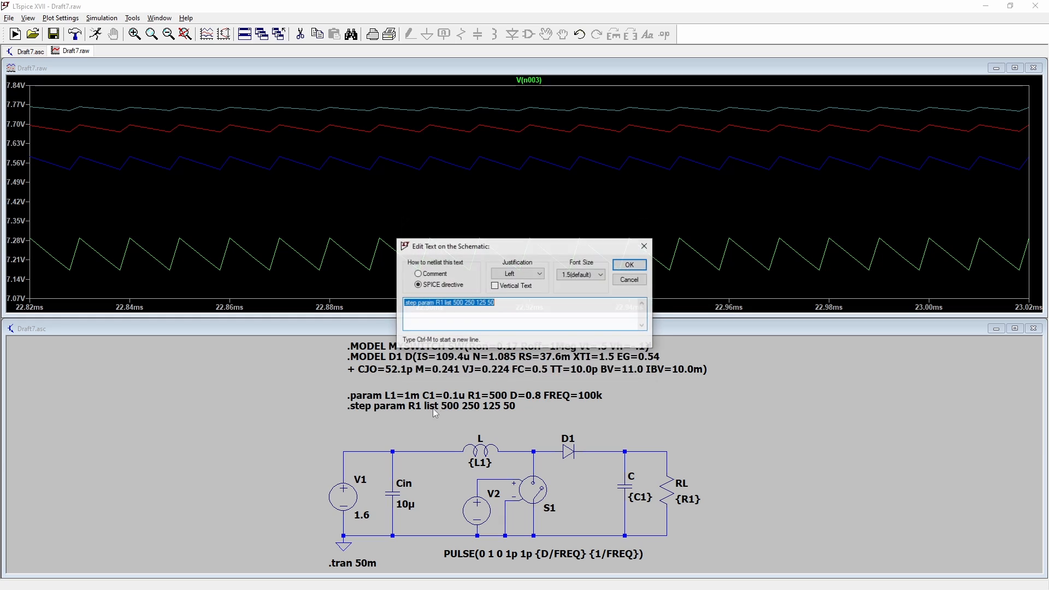
click(418, 274)
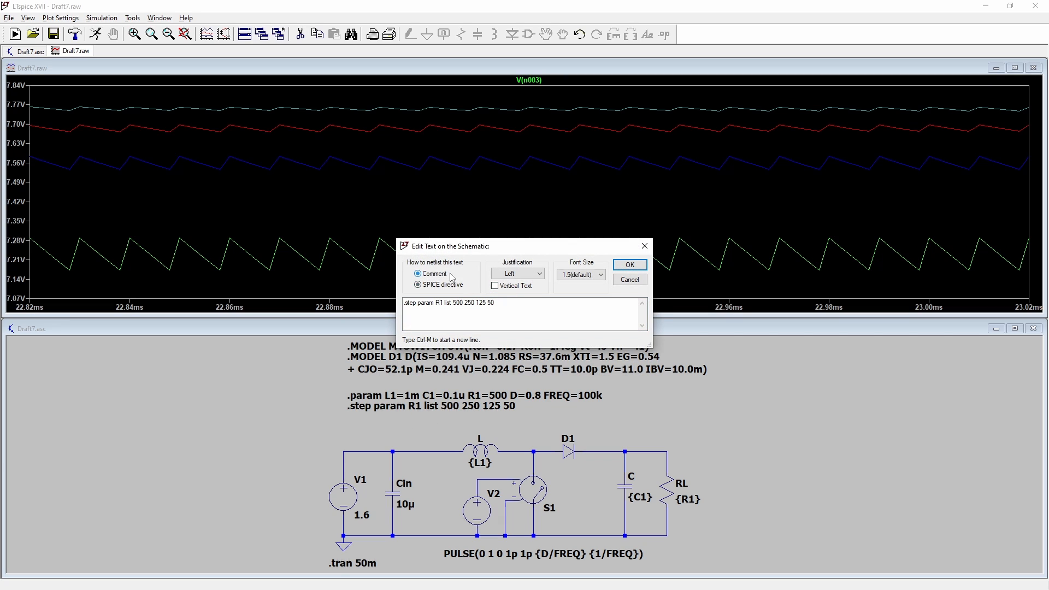
click(631, 265)
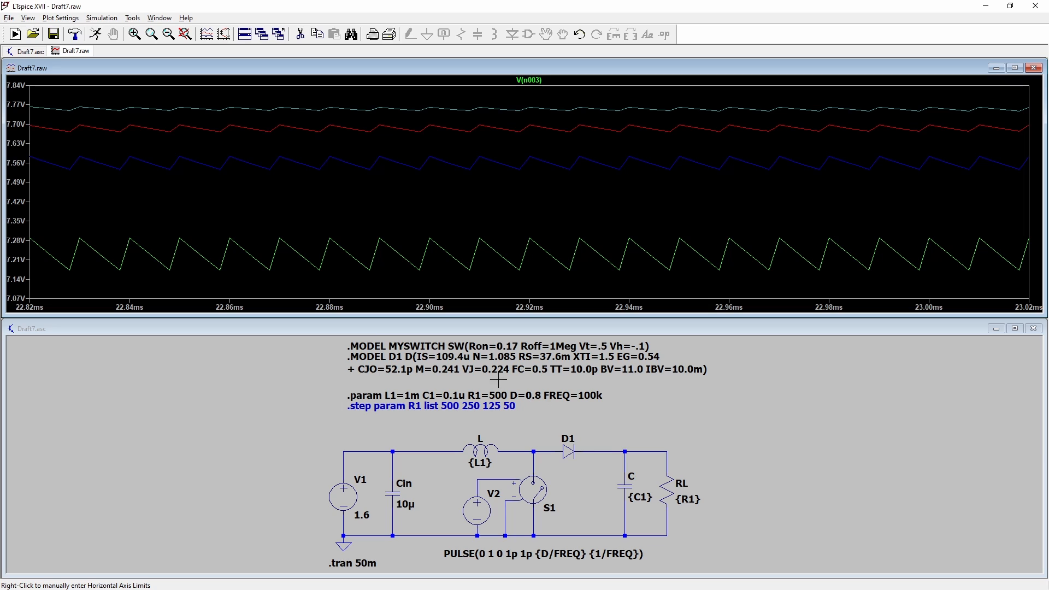
click(15, 34)
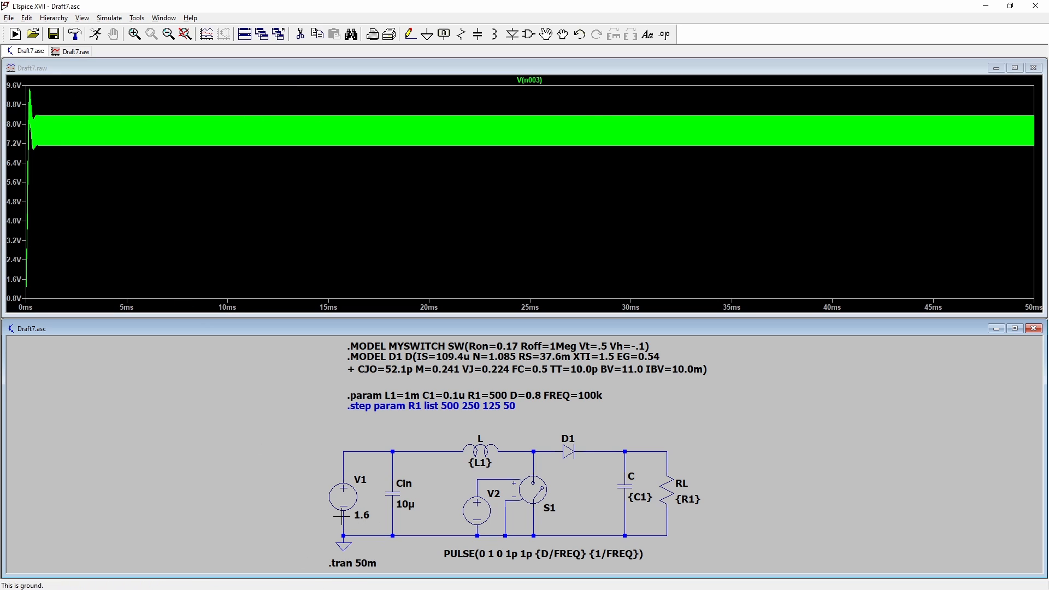
- Set the DC value of voltage source V1 to 1 V
right_click(345, 497)
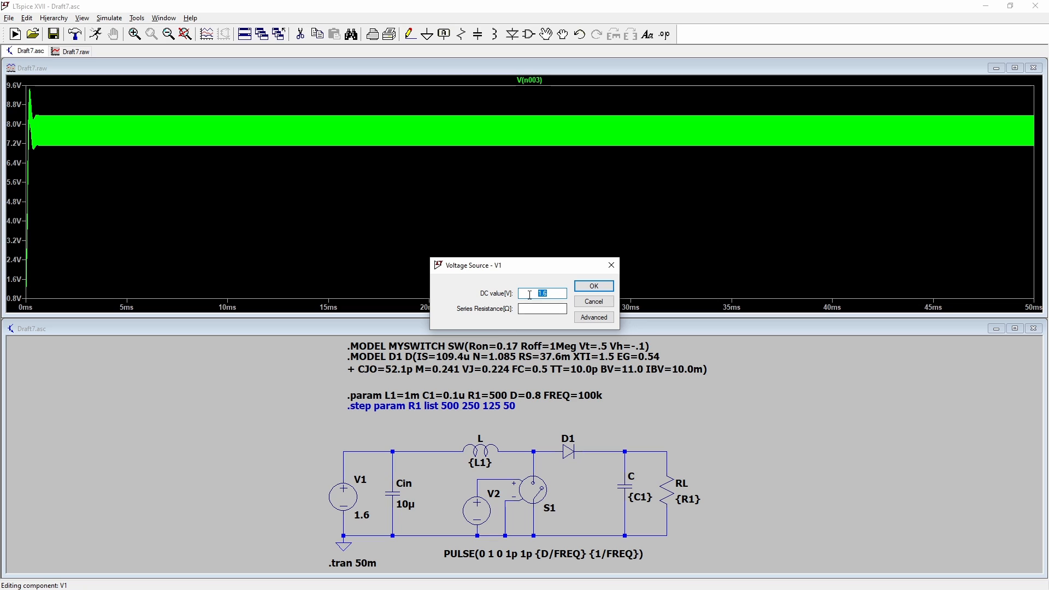
text(1)
key(Return)
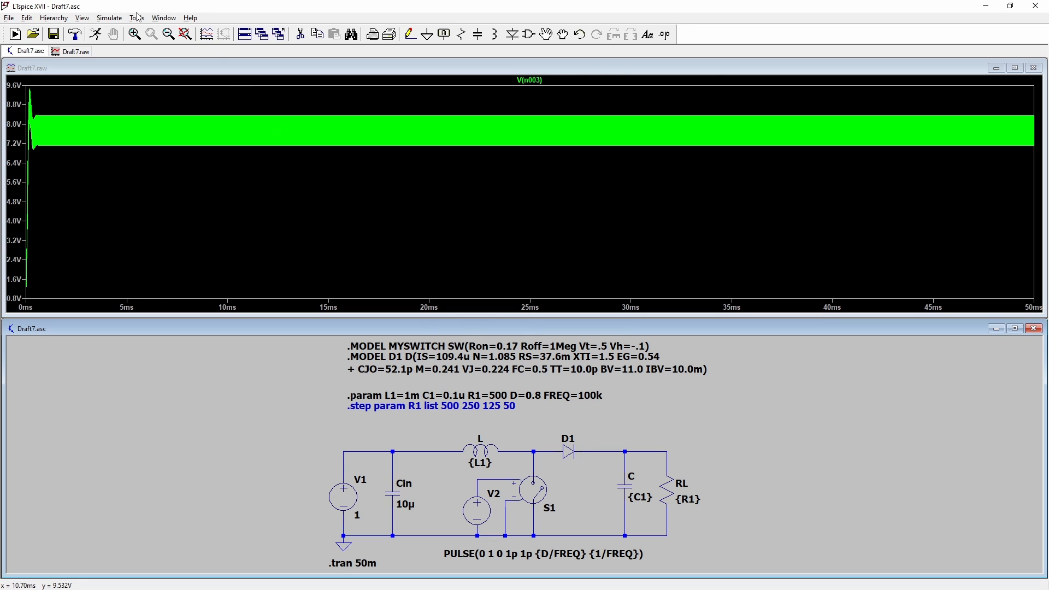
- Rerun the simulation and inspect the output voltage ripple between about 24.393 and 24.429 ms
click(116, 18)
click(112, 30)
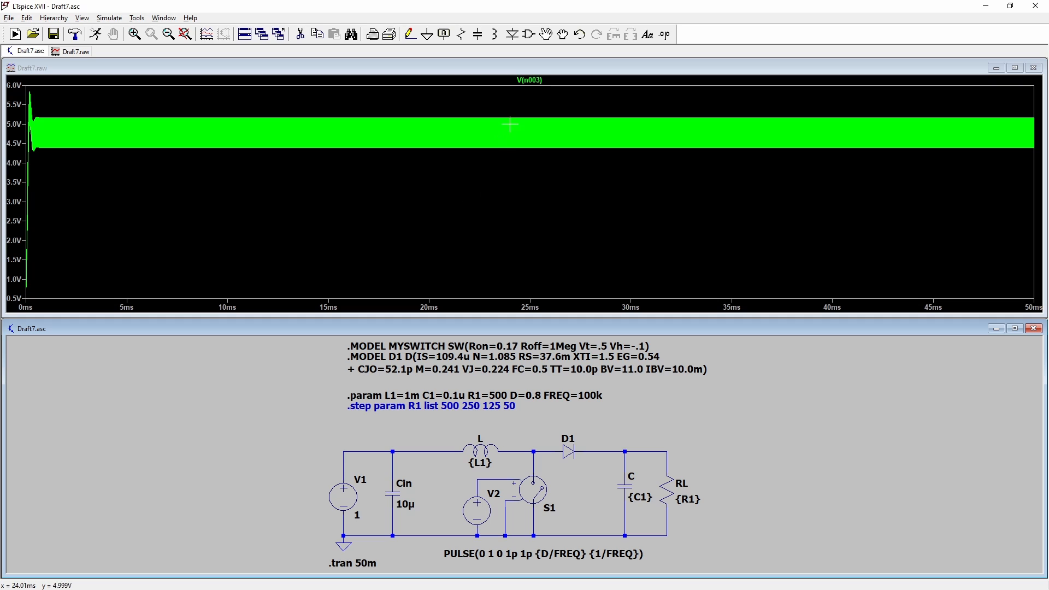
drag(510, 115, 529, 155)
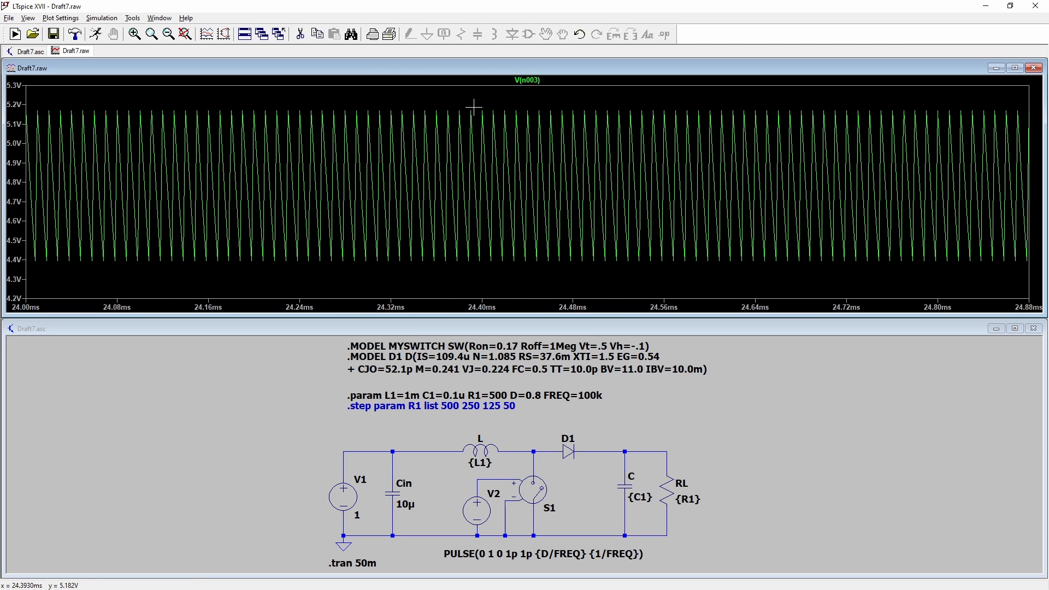
drag(475, 105, 515, 275)
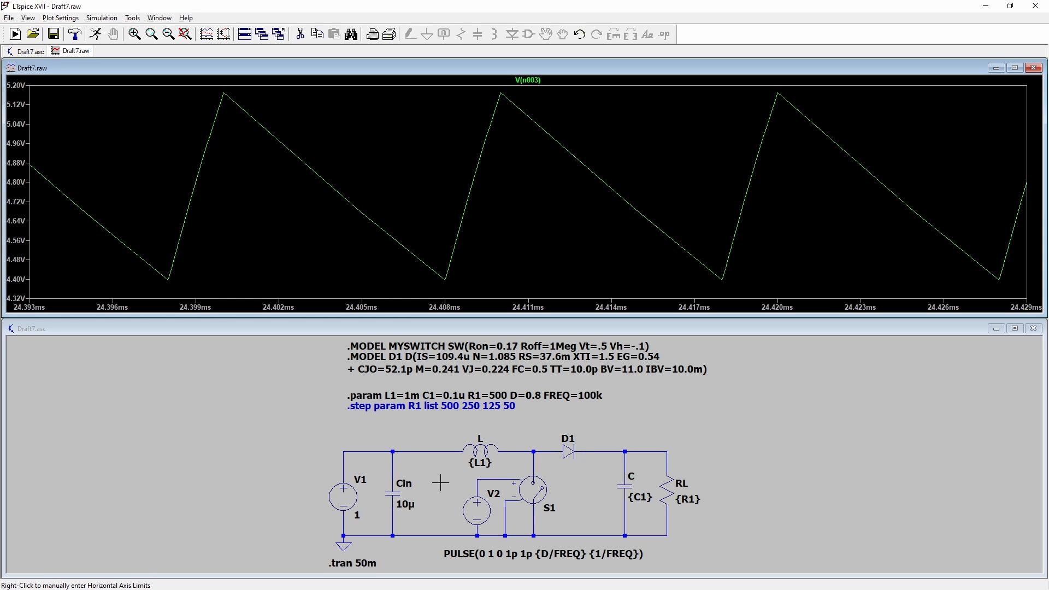
- Probe the current through capacitor C, and plot the current through inductor L together with the output voltage V(n003)
scroll(487, 526, up, 3)
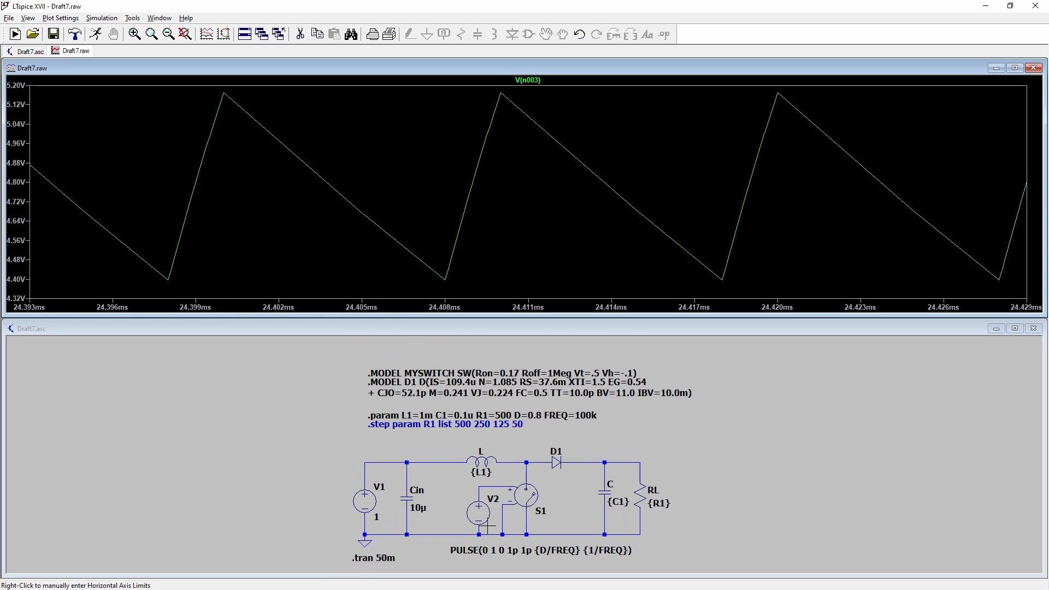
scroll(452, 536, up, 5)
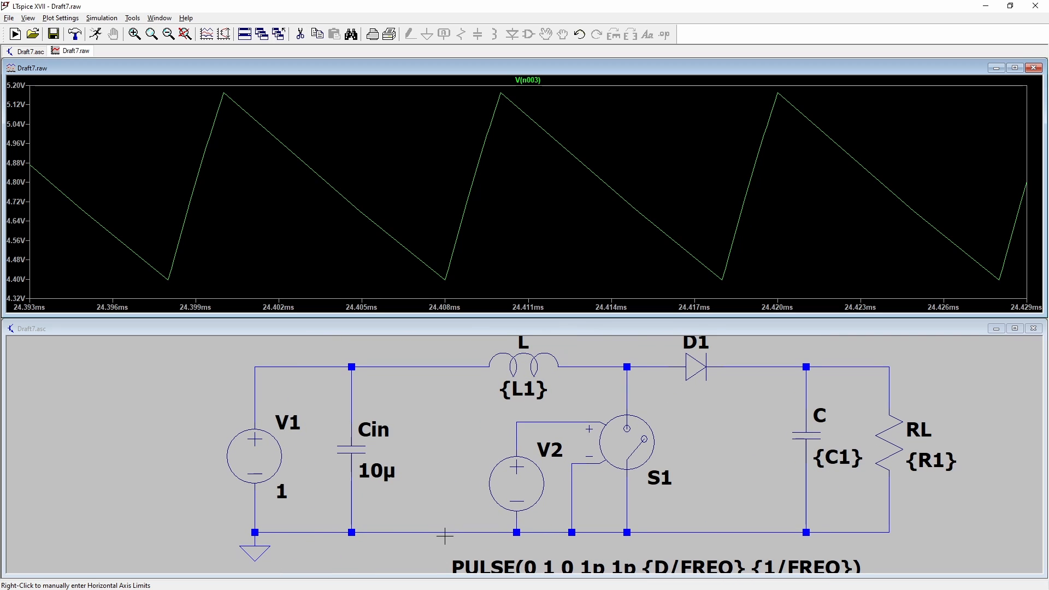
scroll(463, 531, down, 1)
scroll(611, 446, up, 1)
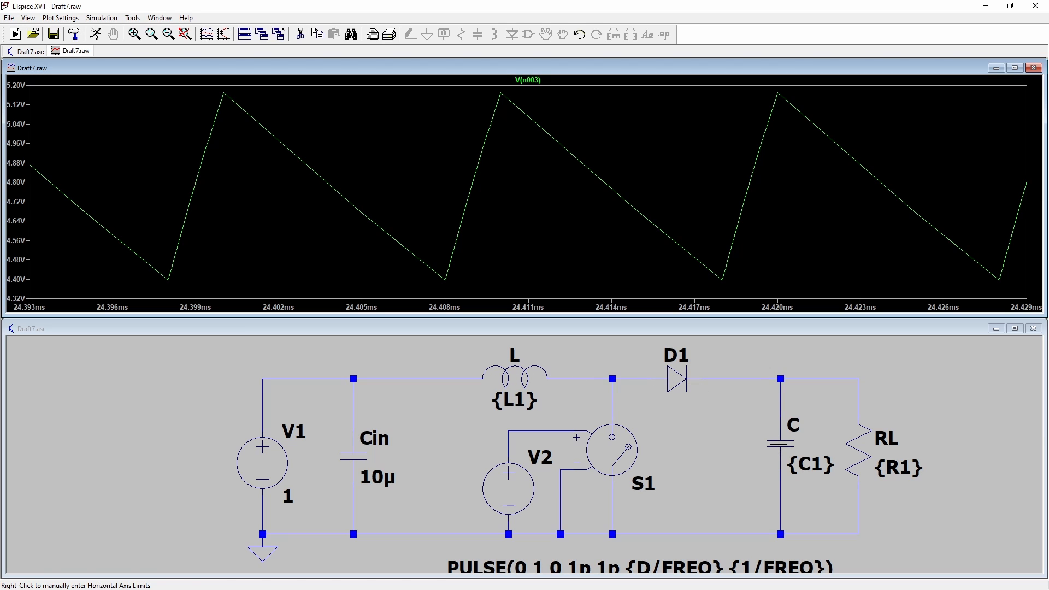
click(779, 444)
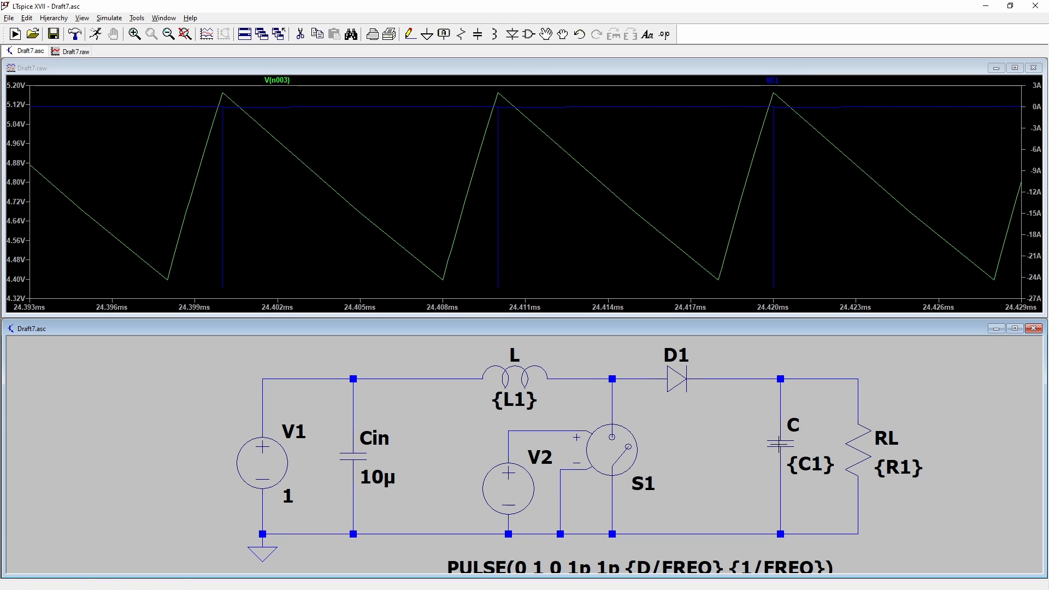
click(522, 373)
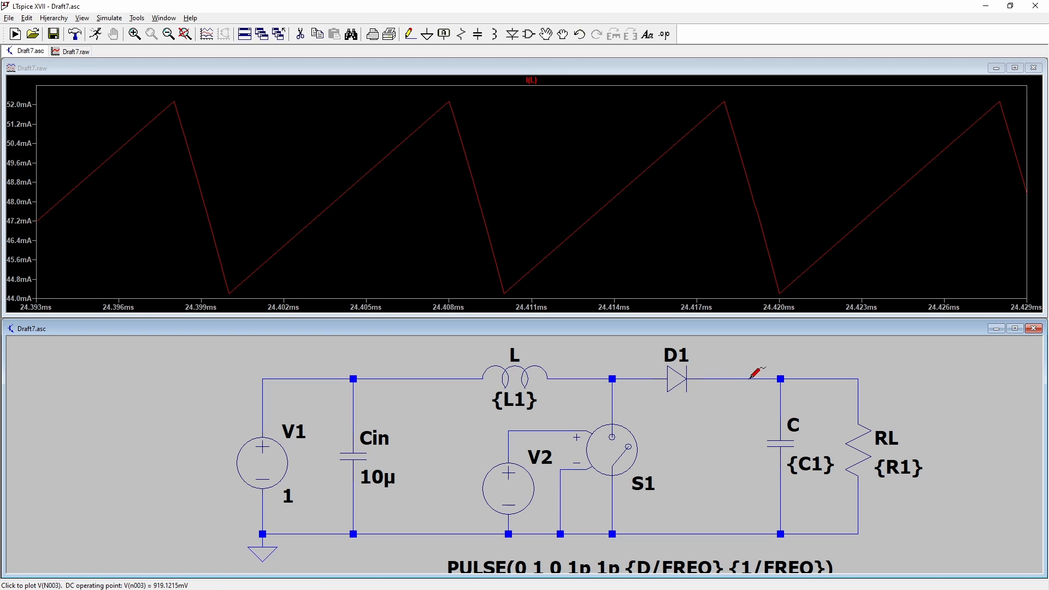
click(813, 378)
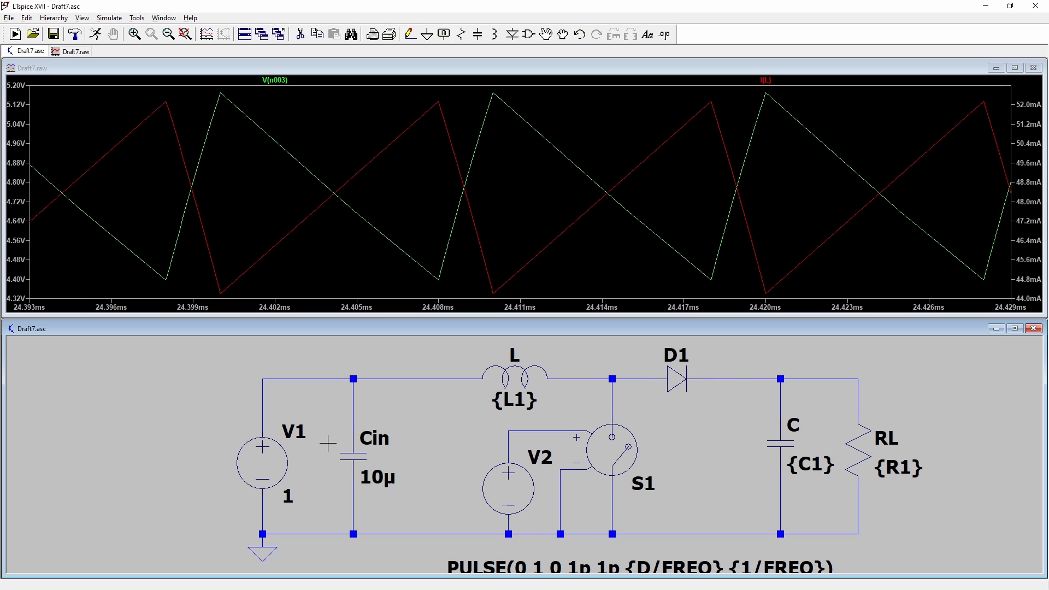
- Switch to Component_Selection.docx in Word to review the inductor equations and current assumptions, and return to the LTspice waveforms
key(alt+Tab)
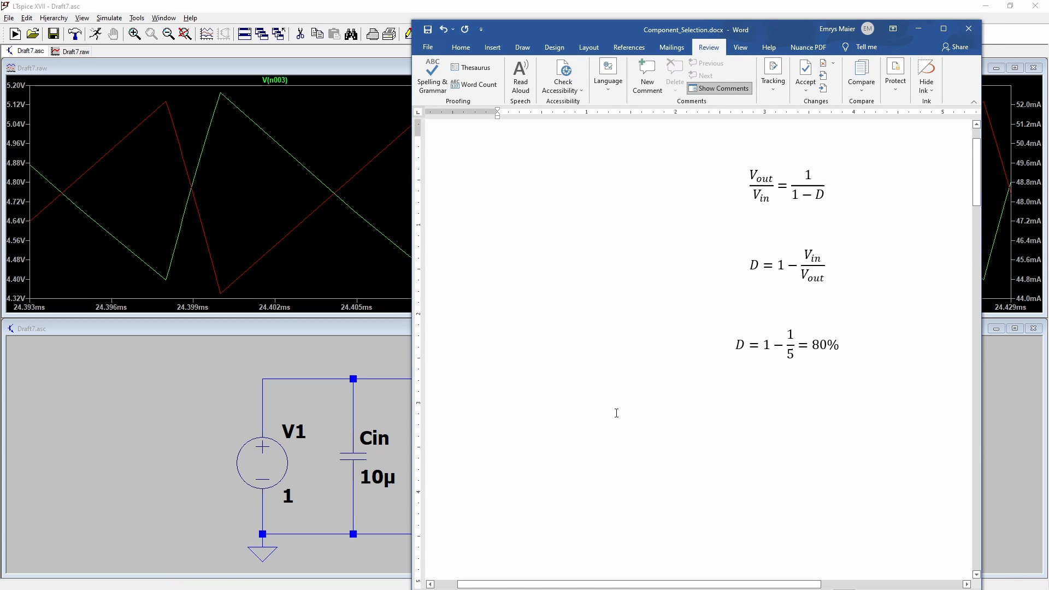
scroll(616, 411, down, 5)
scroll(617, 411, up, 5)
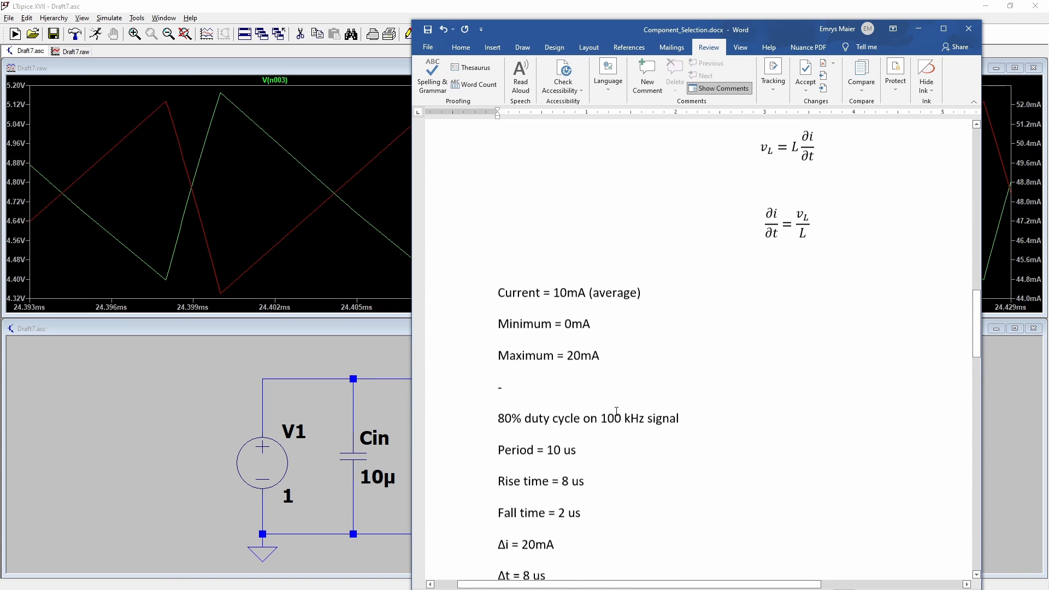
scroll(616, 411, up, 1)
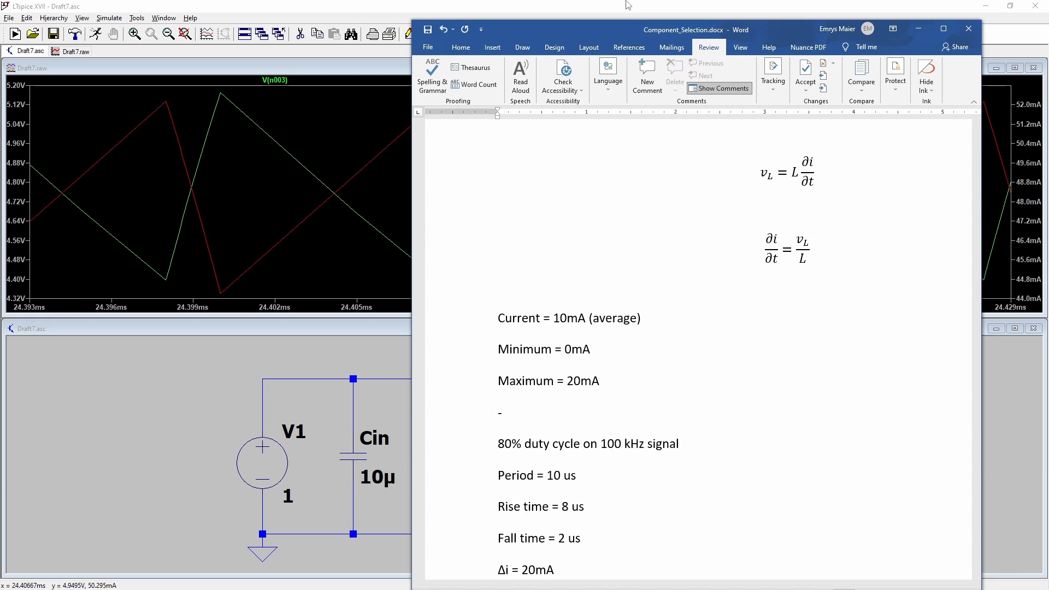
click(404, 461)
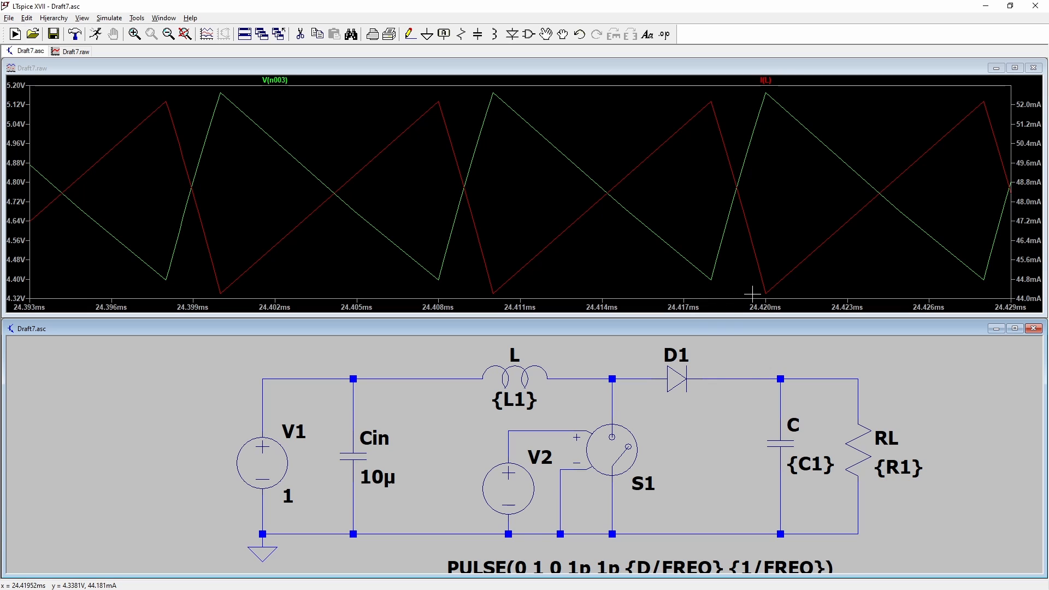
- Switch to Word and set the inductor calculation's average current to 50mA, maximum current to 100mA and Δi to 100mA
key(alt+Tab)
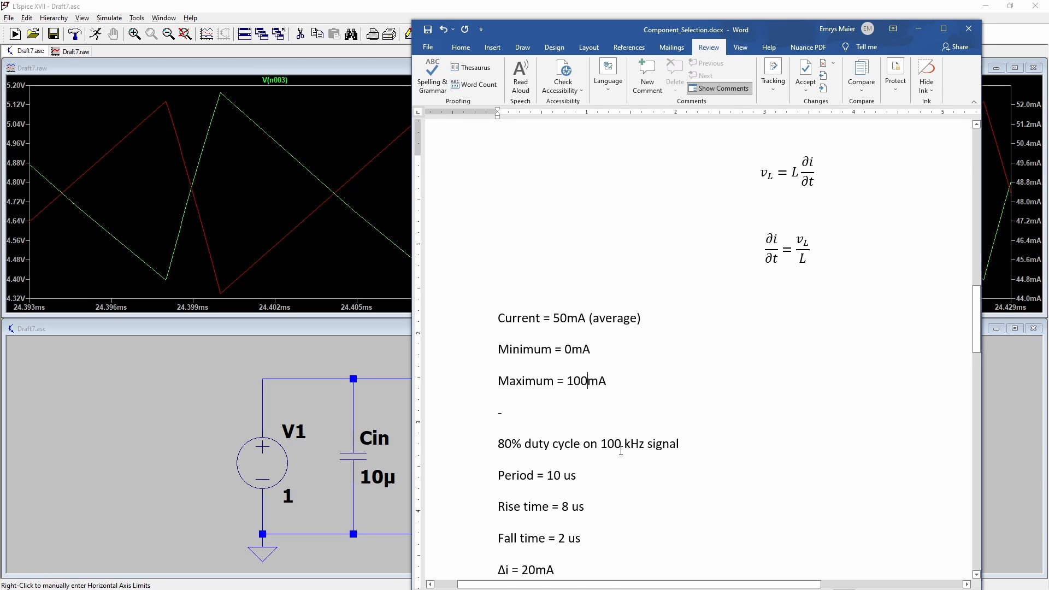
scroll(620, 449, down, 3)
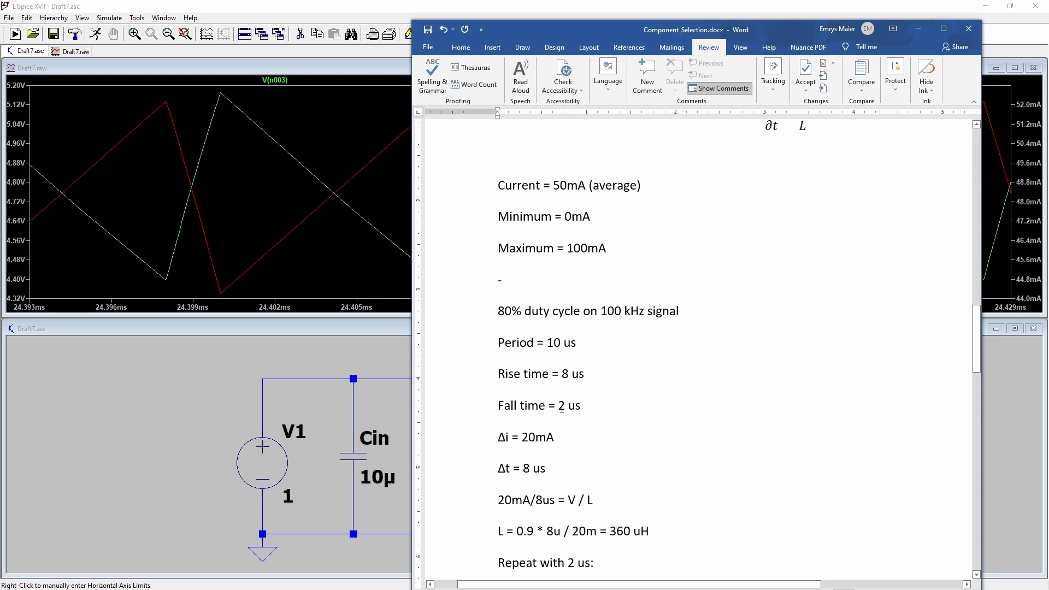
scroll(562, 407, down, 2)
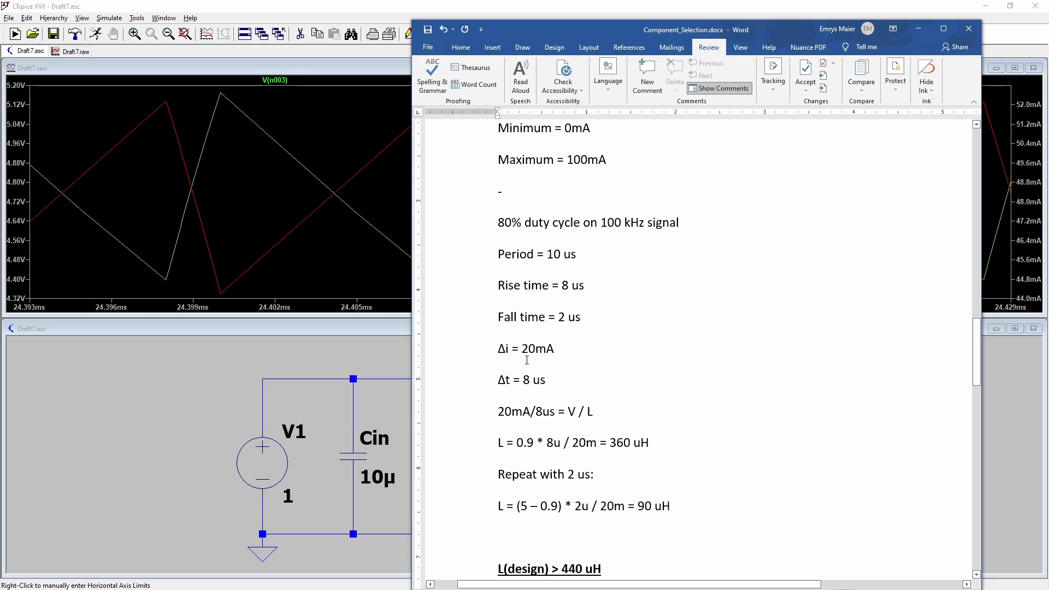
drag(524, 350, 532, 349)
text(10)
scroll(538, 385, up, 3)
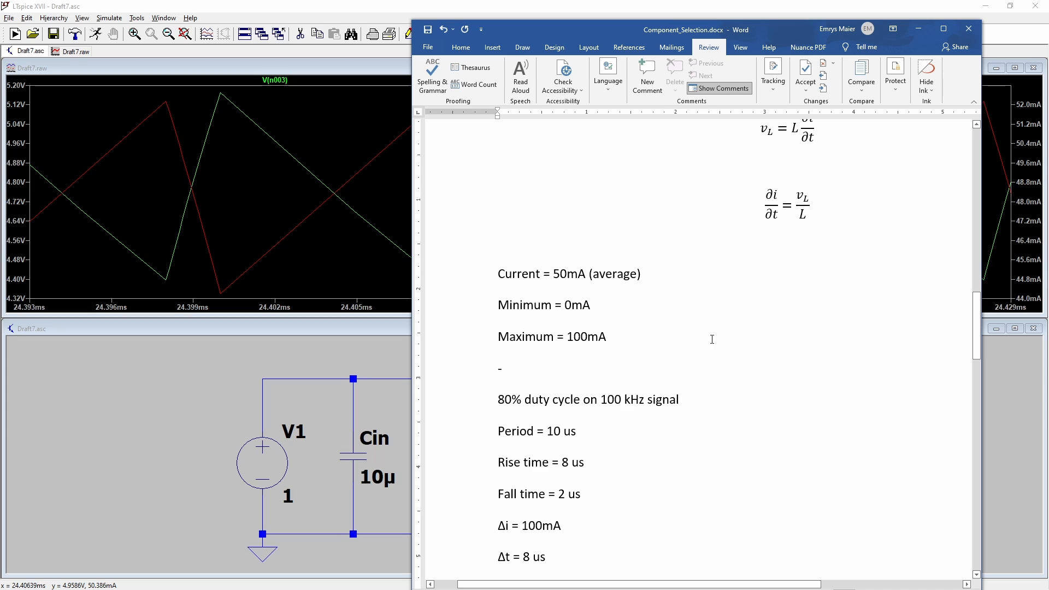
- Change the slope equation to 100mA/8us, rework both inductance equations with 1 V and 100m to give 80 uH, and set L(design) > 80 uH
scroll(716, 421, down, 5)
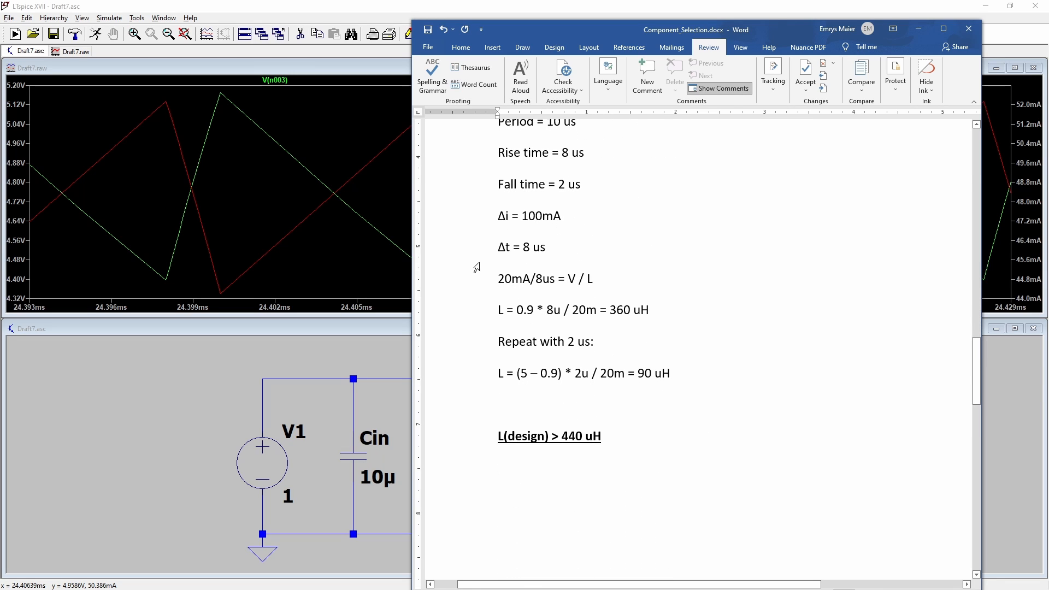
drag(497, 282, 512, 280)
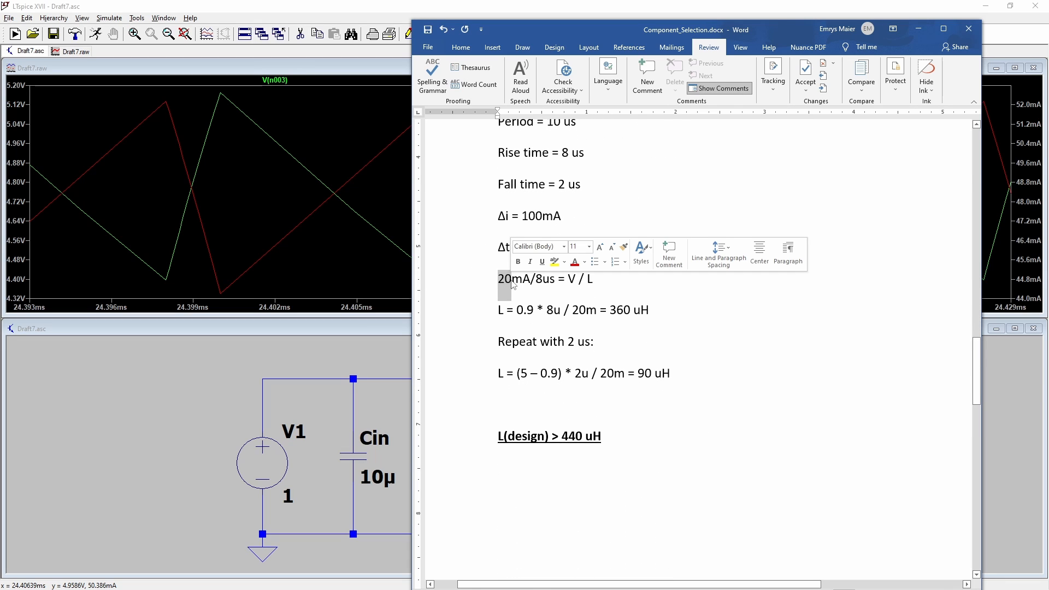
text(100)
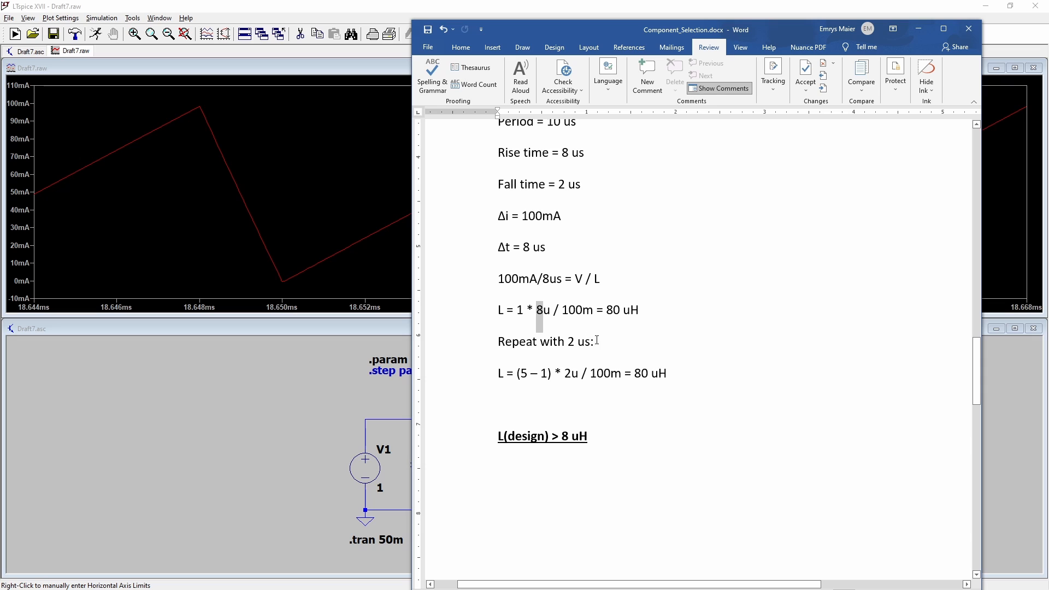
click(614, 282)
scroll(565, 478, up, 1)
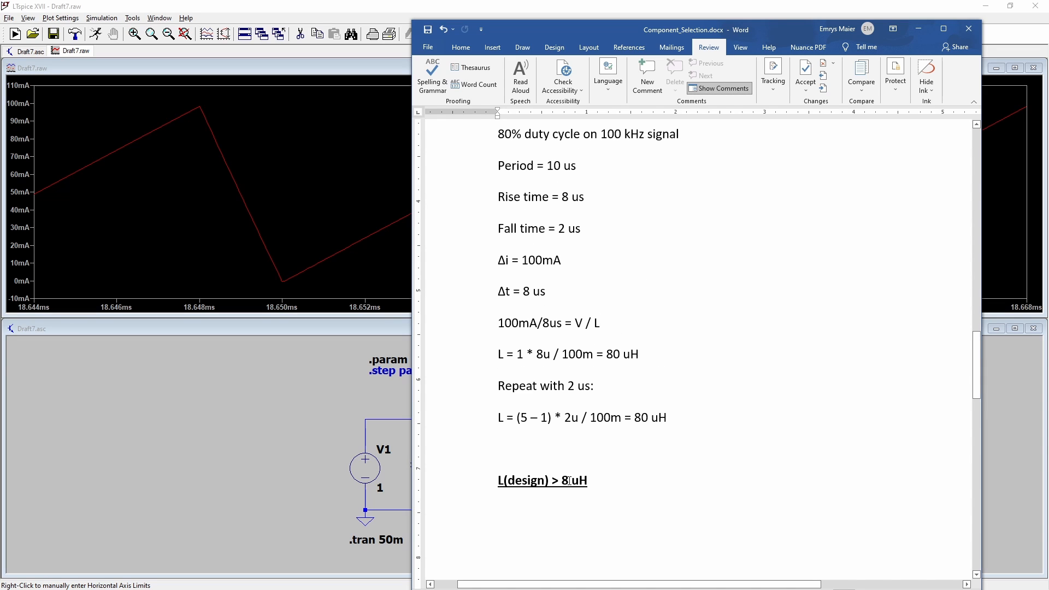
- Switch back to LTspice and plot the output voltage V(n003) in place of the inductor current
click(280, 458)
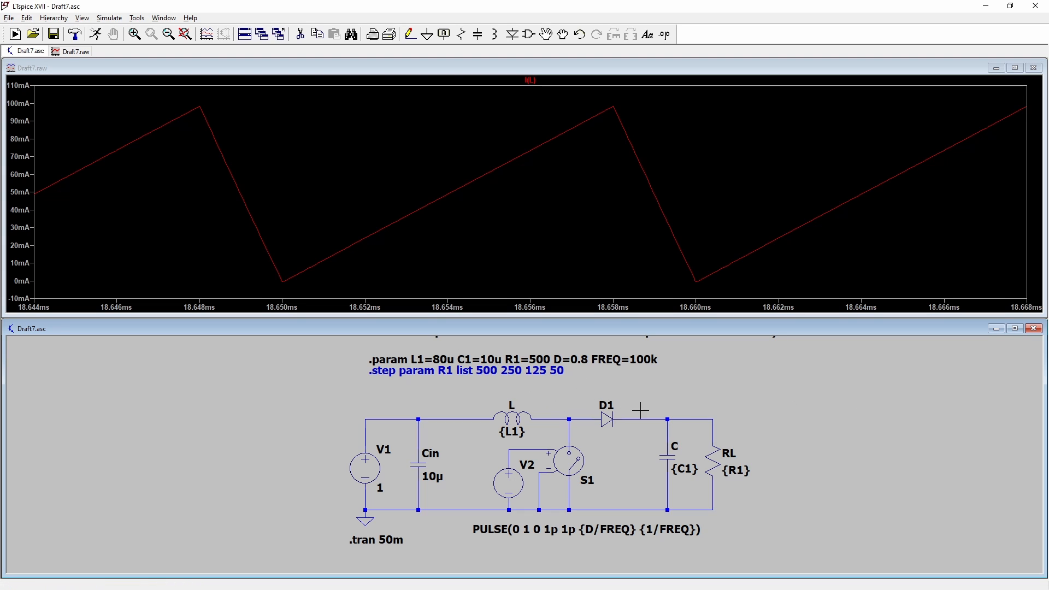
click(672, 420)
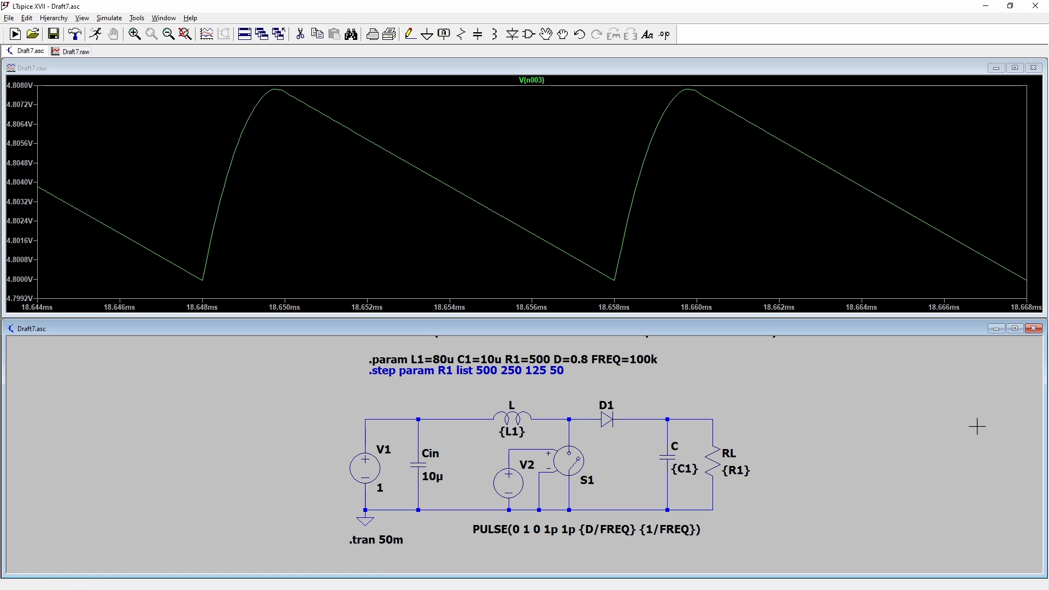
- Switch to the Word document and change the minimum capacitance in the capacitor calculation to C > 8 nF
key(alt+Tab)
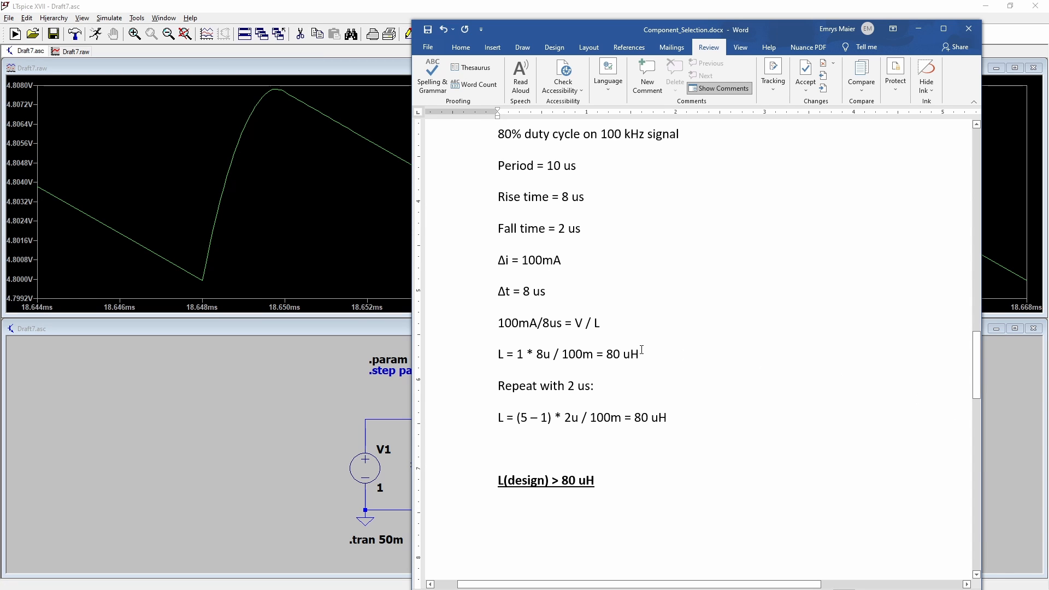
scroll(643, 350, down, 10)
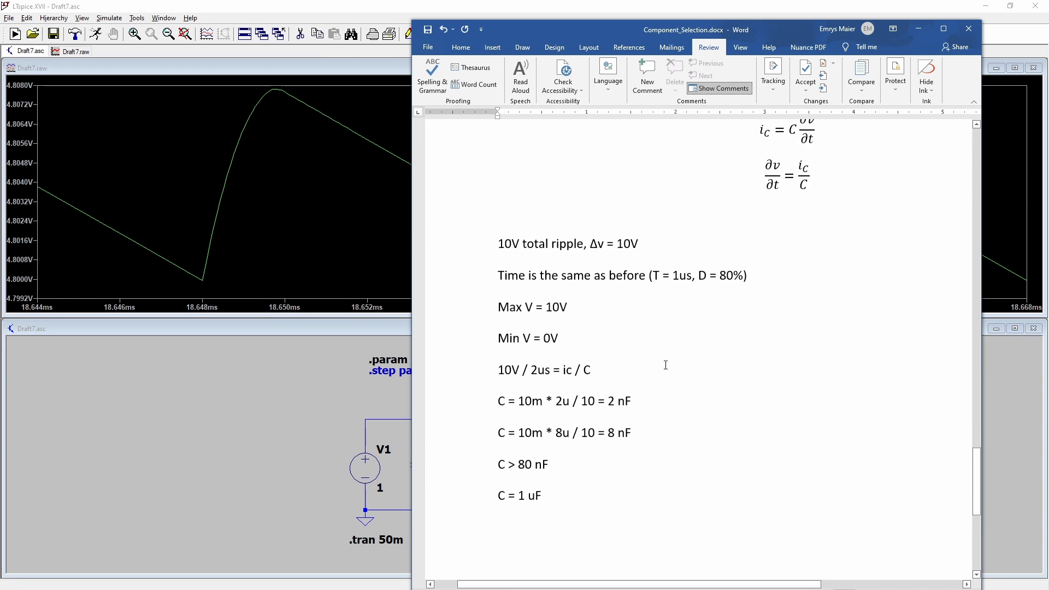
scroll(666, 365, down, 2)
scroll(667, 365, up, 3)
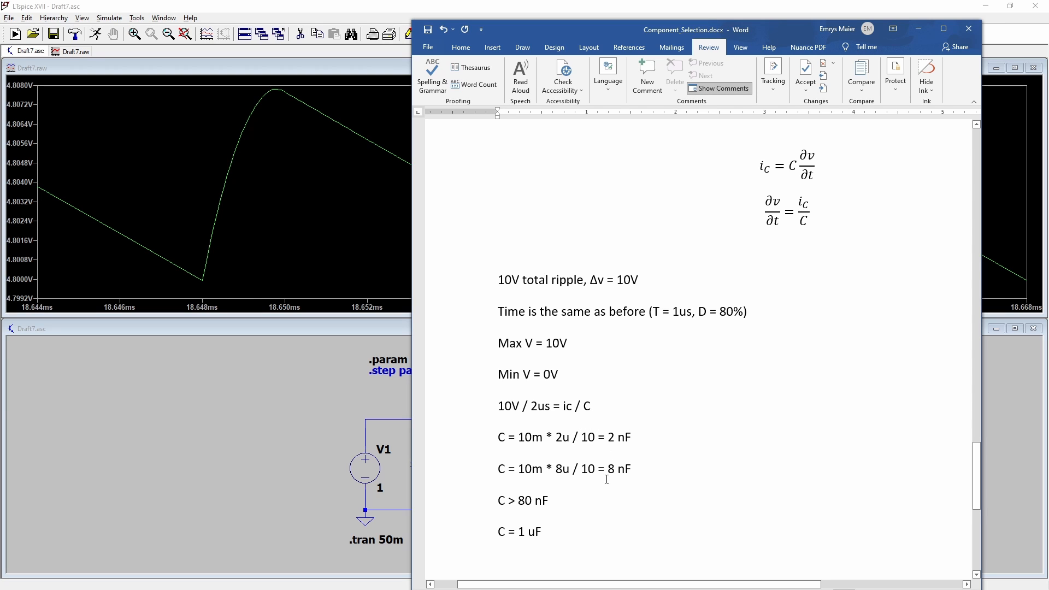
click(526, 512)
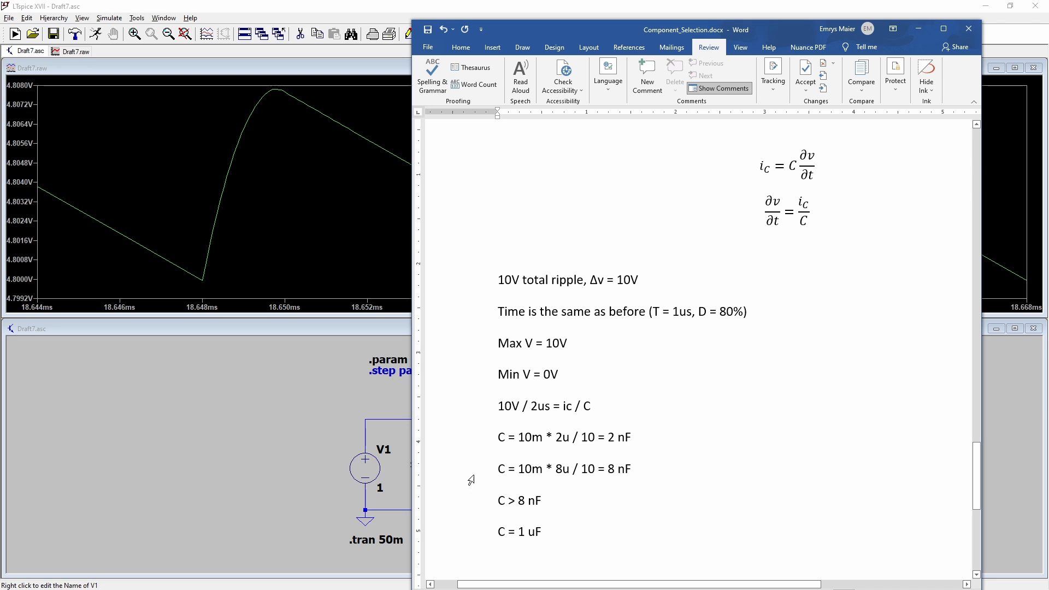
- Return to LTspice and set parameter C1 to 8n in the .param statement
click(248, 411)
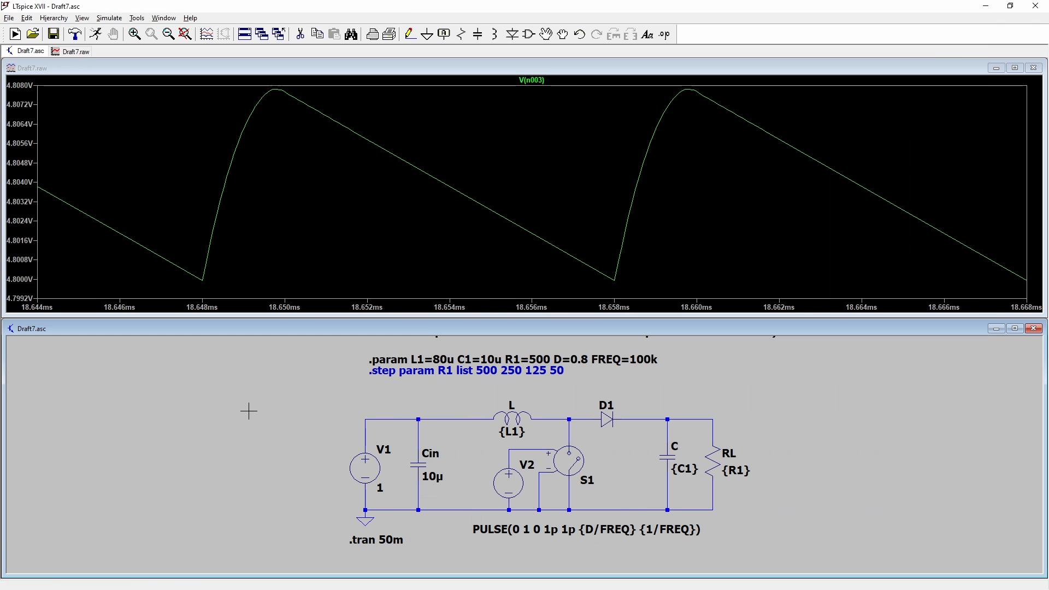
right_click(490, 357)
click(532, 279)
text(8n)
click(611, 363)
- Rerun the simulation and inspect the output voltage with the inductor L current overlaid between about 19.006 and 19.028 ms
click(109, 18)
click(119, 30)
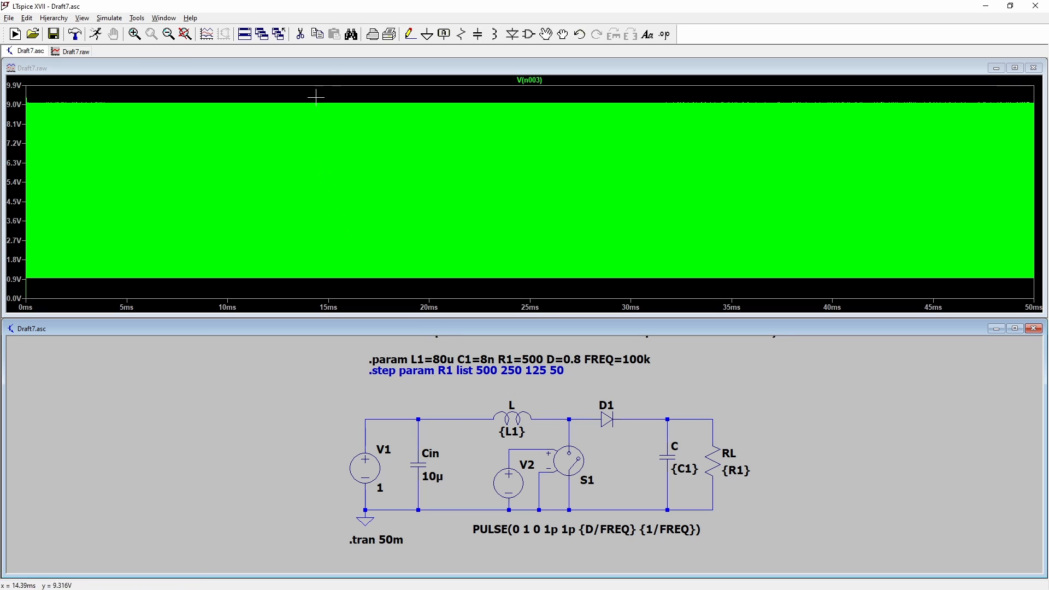
drag(407, 100, 415, 287)
drag(406, 97, 440, 281)
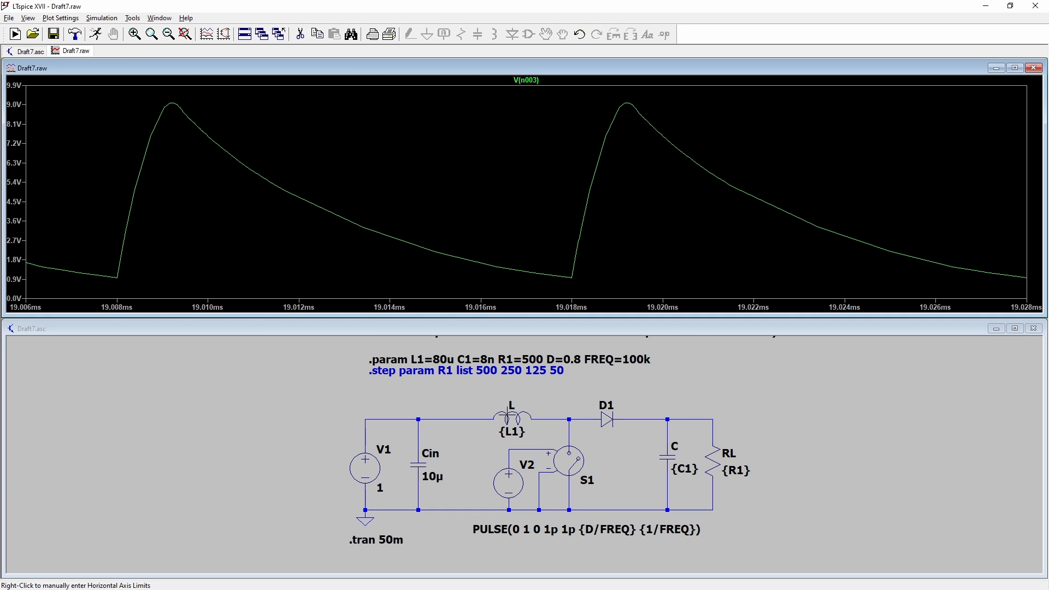
click(511, 417)
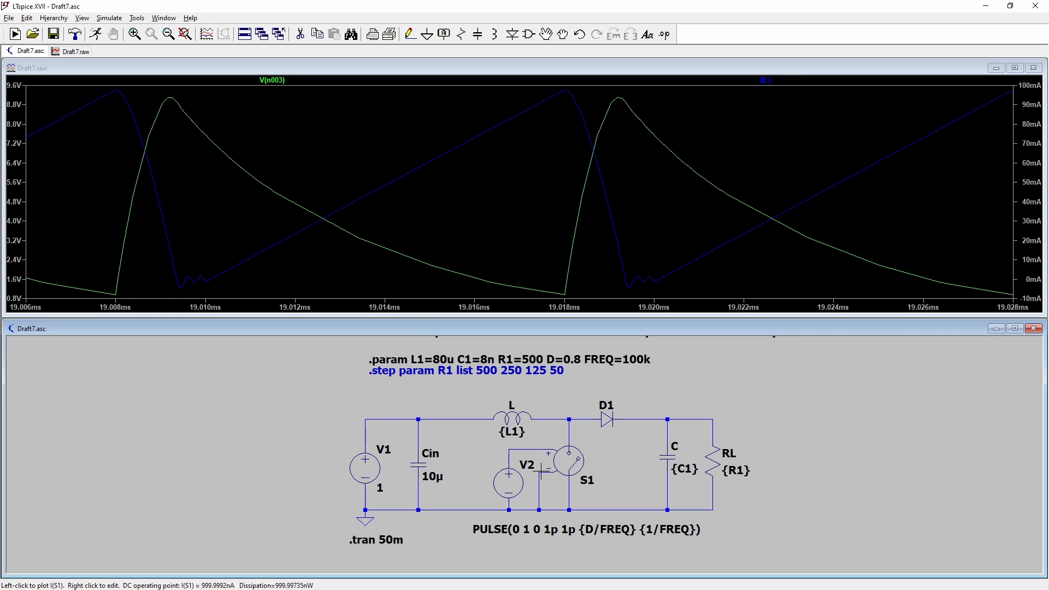
- Set parameters L1 to 300u and C1 to 0.1u in the .param statement and rerun the simulation
right_click(442, 359)
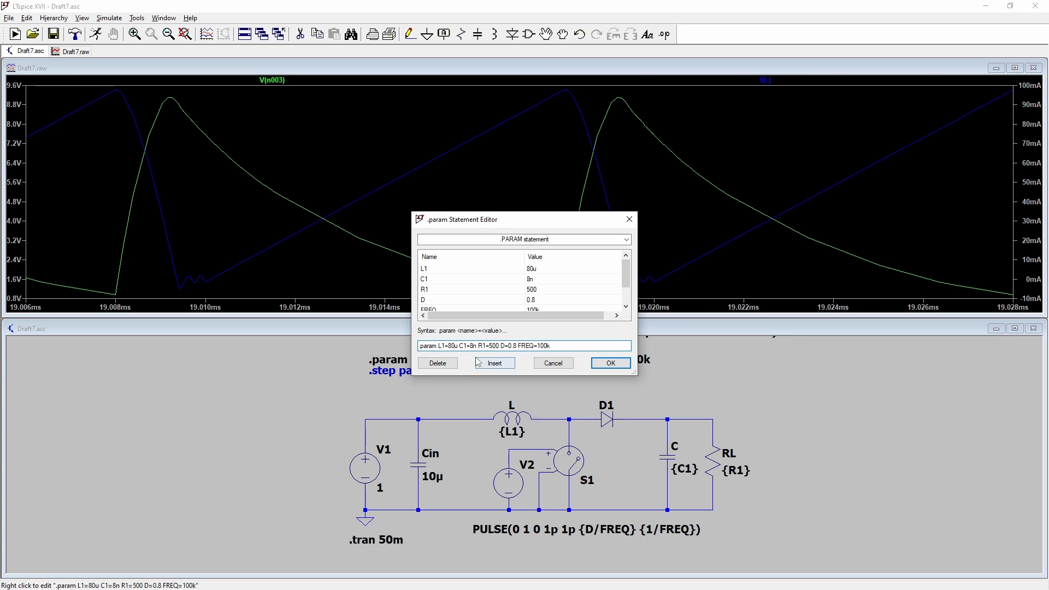
click(534, 269)
click(538, 270)
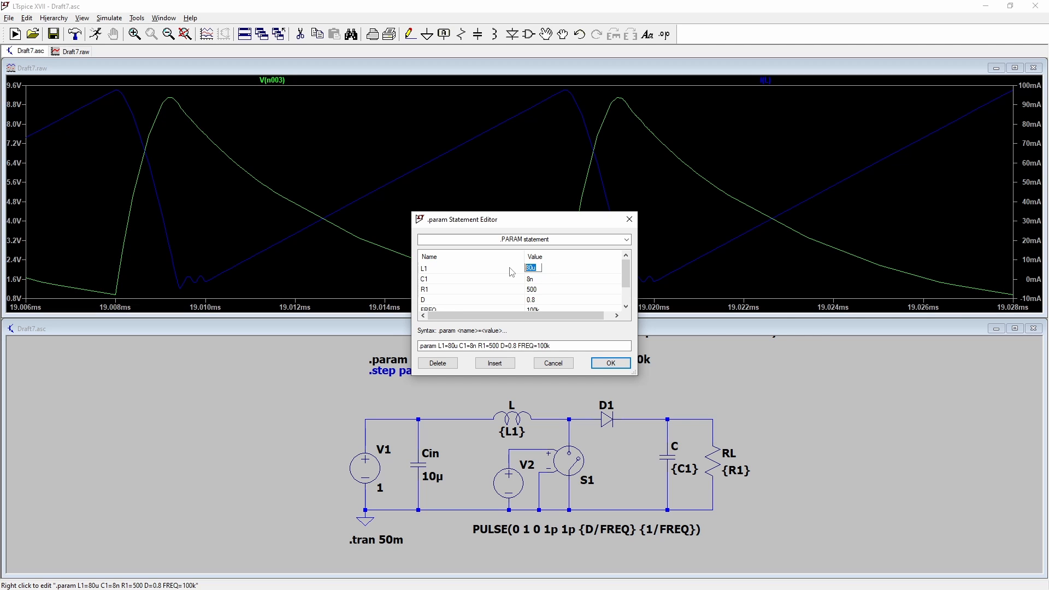
text(300u)
click(537, 279)
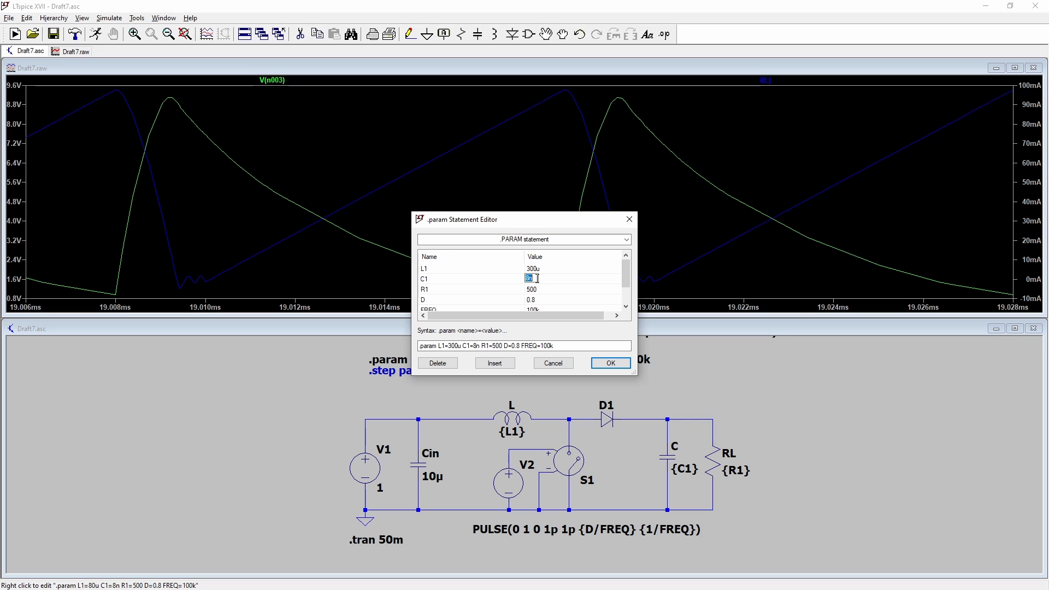
text(0.1u)
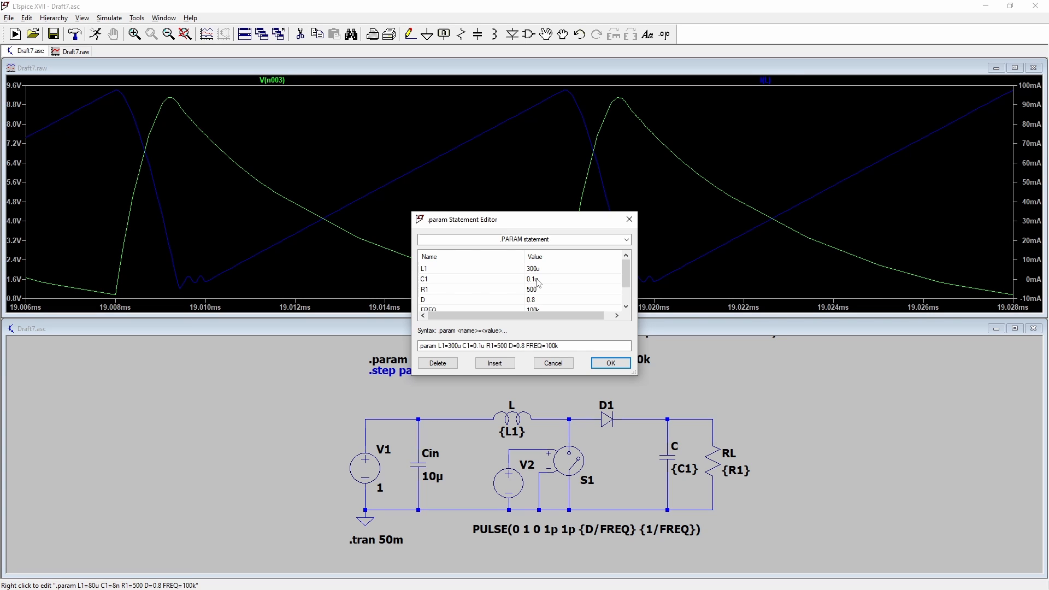
click(610, 363)
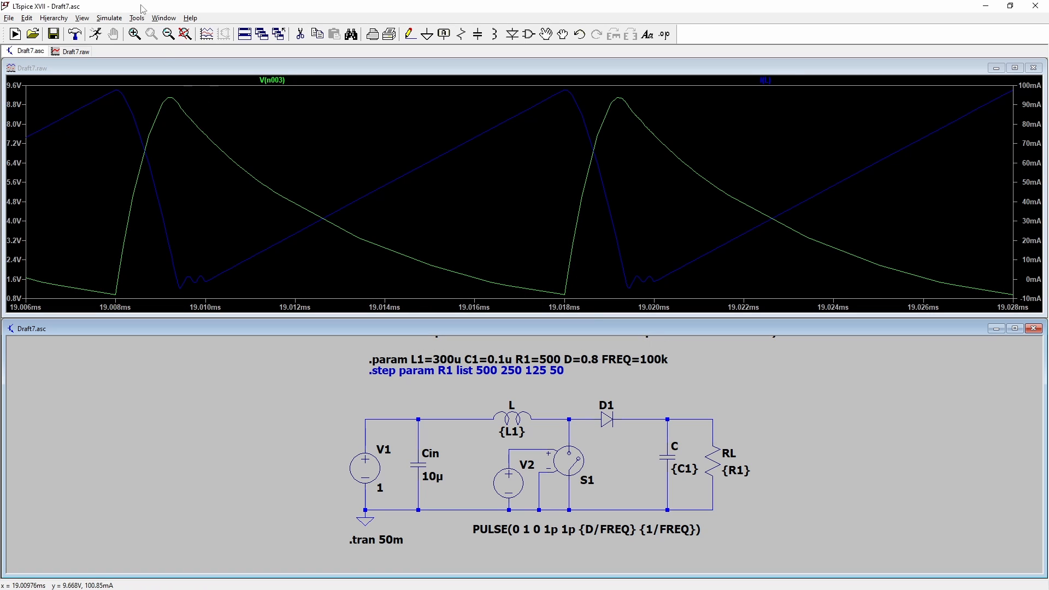
click(109, 17)
click(116, 30)
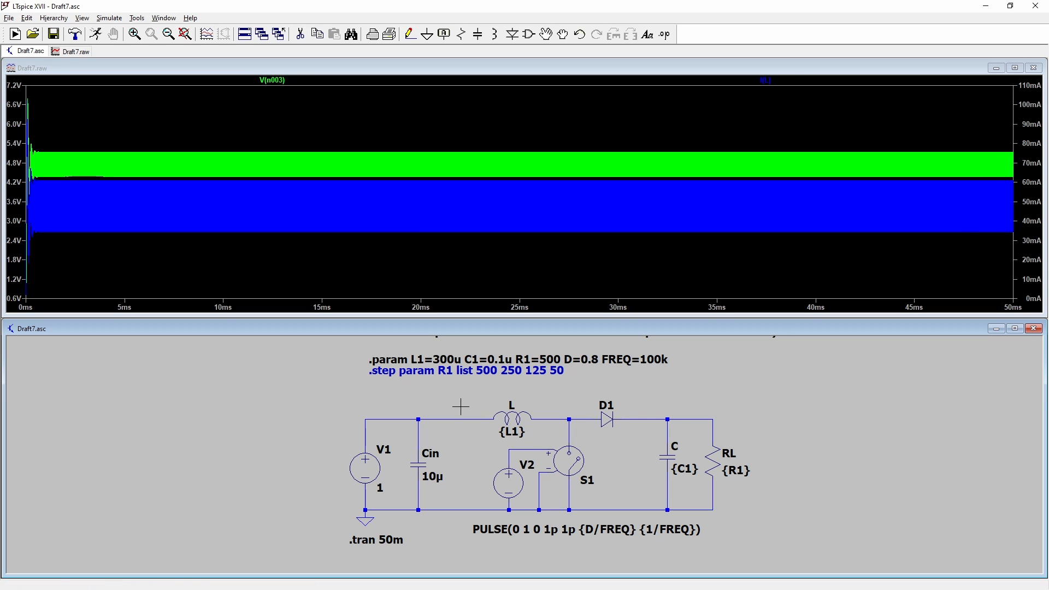
- Change L1 to 1m and C1 to 1u in the .param statement, then run the transient simulation again
right_click(450, 359)
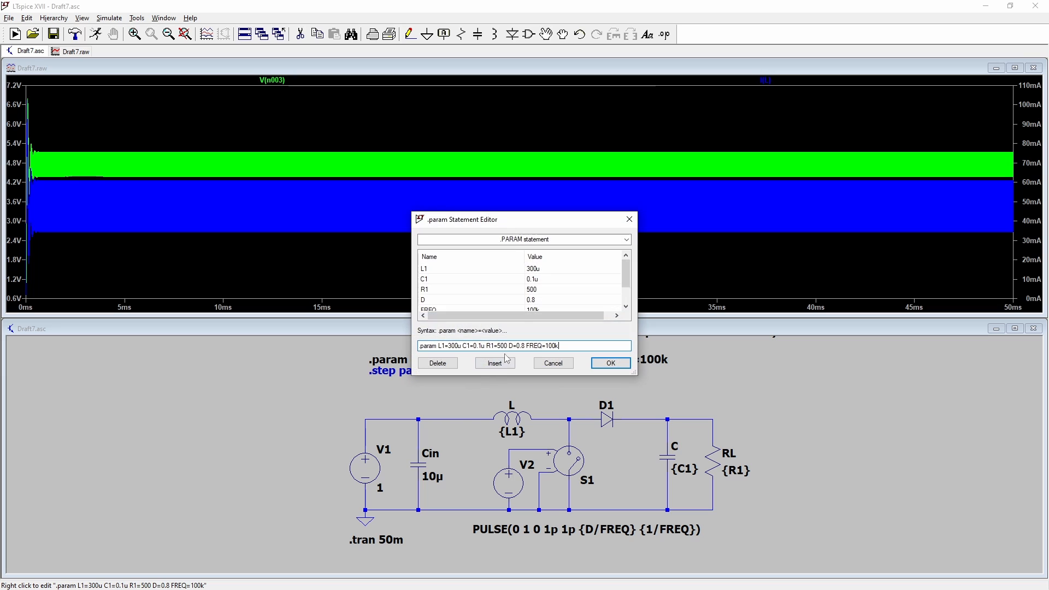
double_click(546, 266)
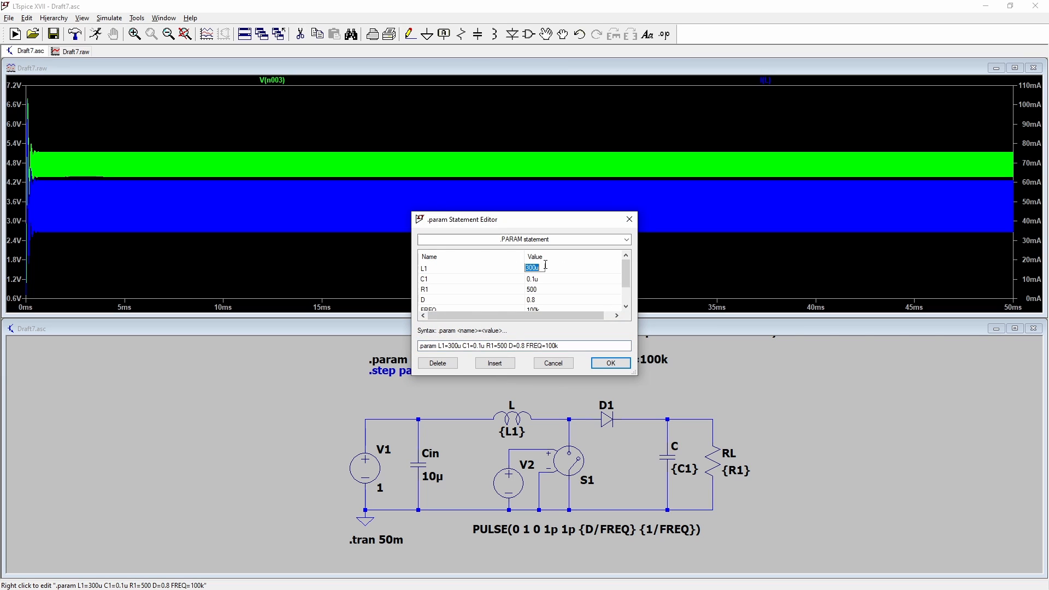
text(1m)
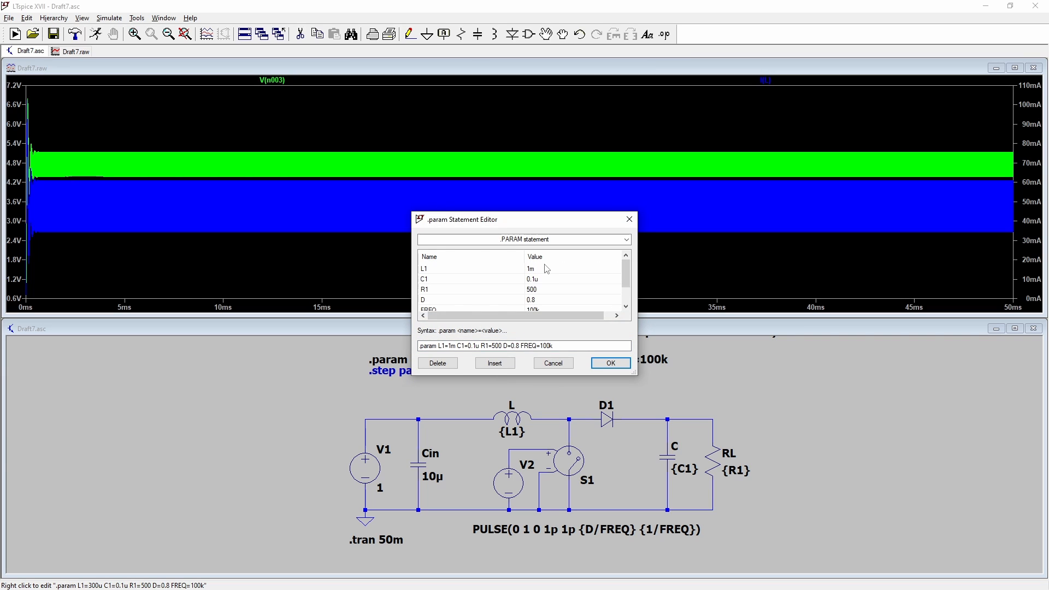
double_click(543, 279)
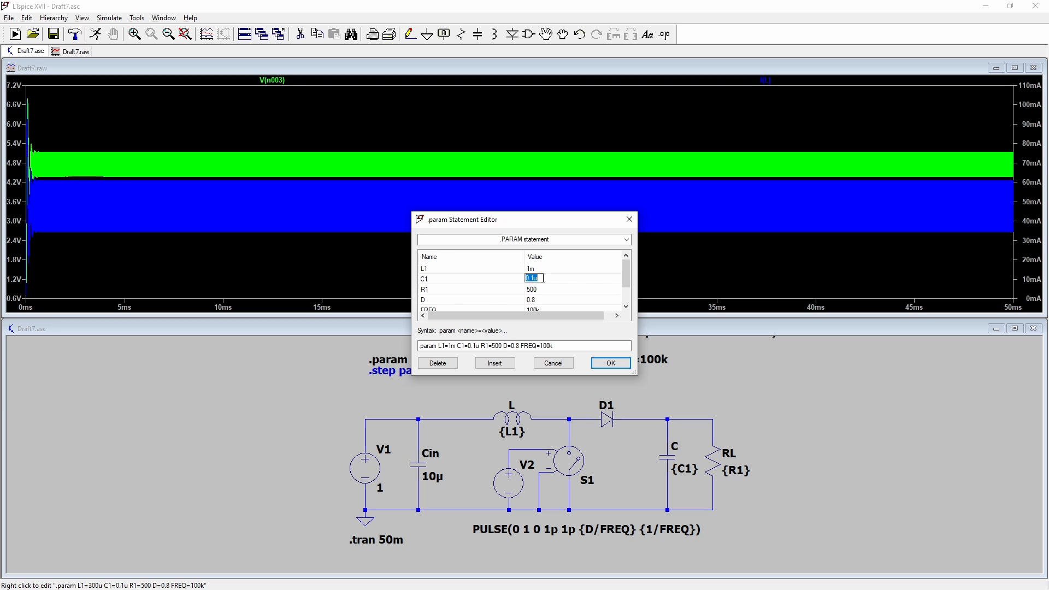
click(553, 363)
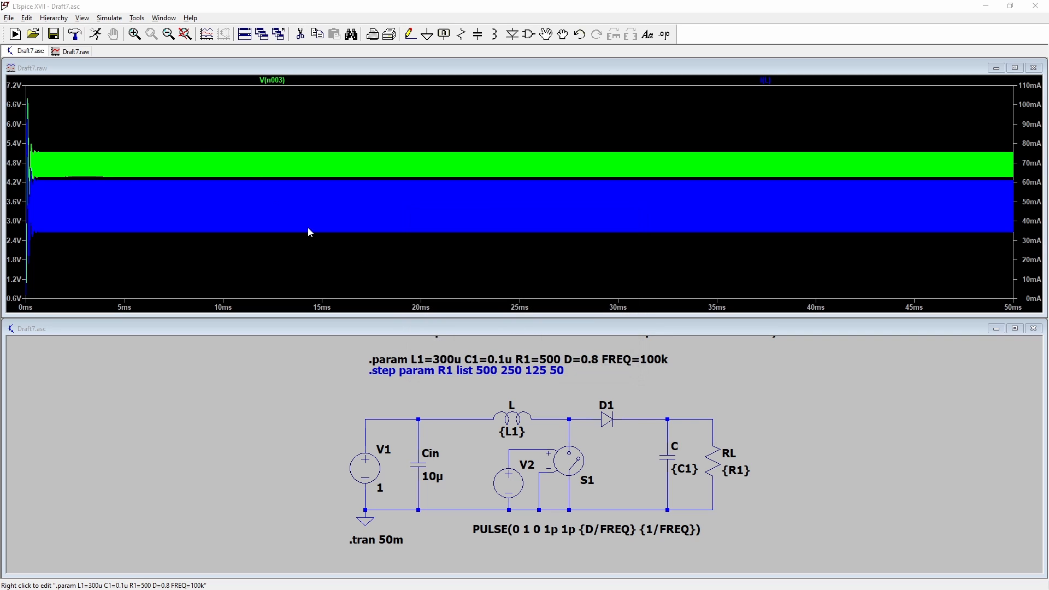
click(109, 17)
click(112, 29)
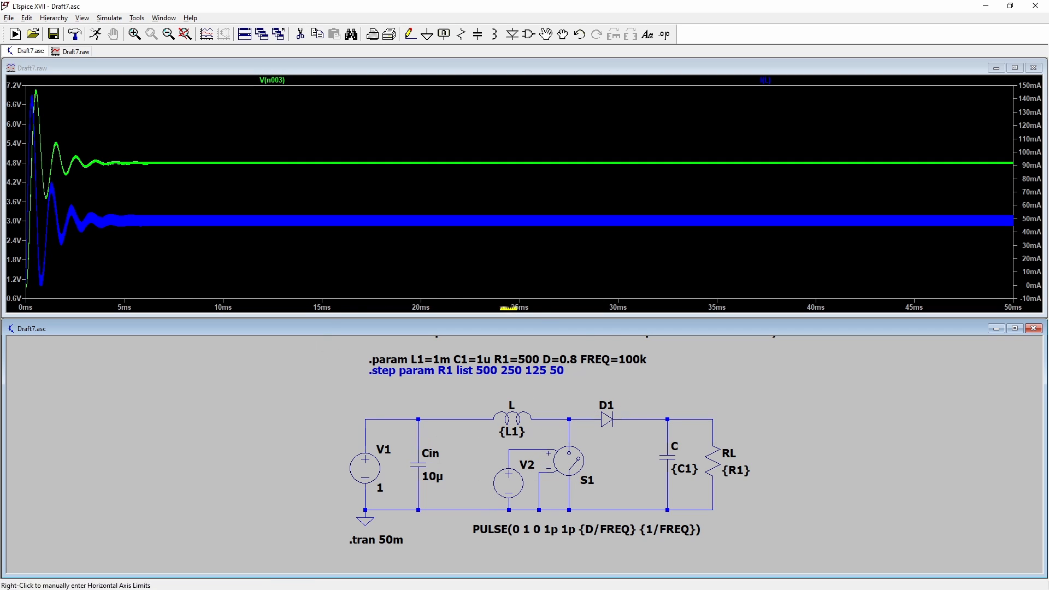
key(space)
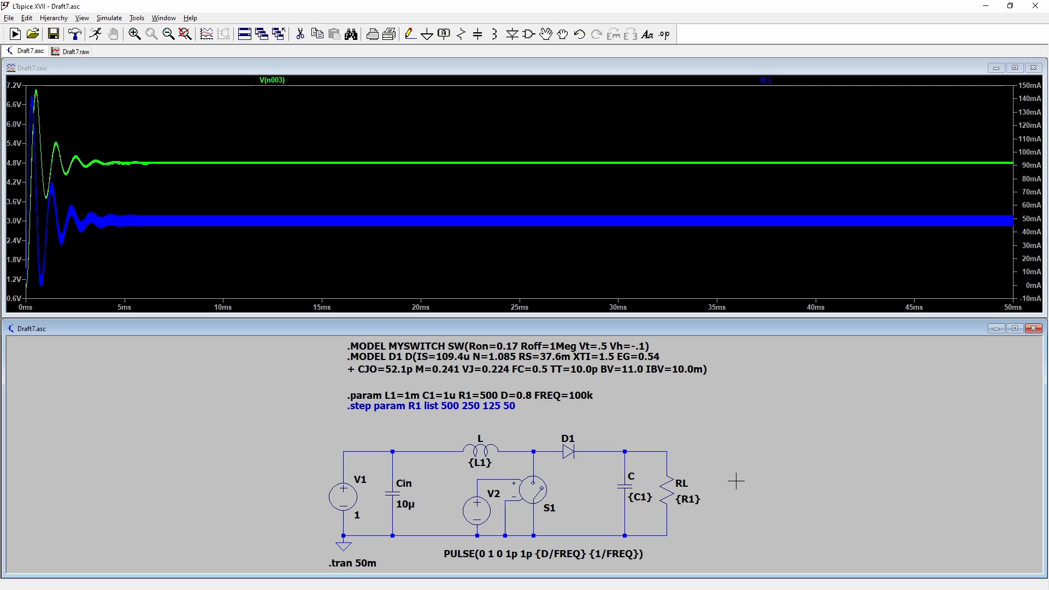